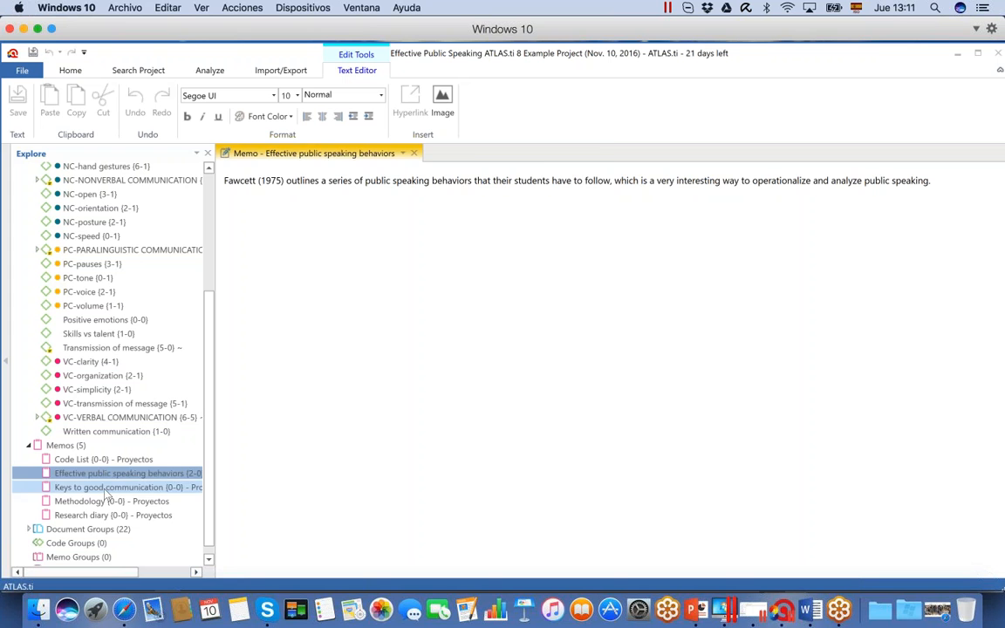
Open the memo "Keys to good communication" and the document D1 Fawcett (1975) from the project explorer
{"action": "double_click", "coordinate": [104, 488]}
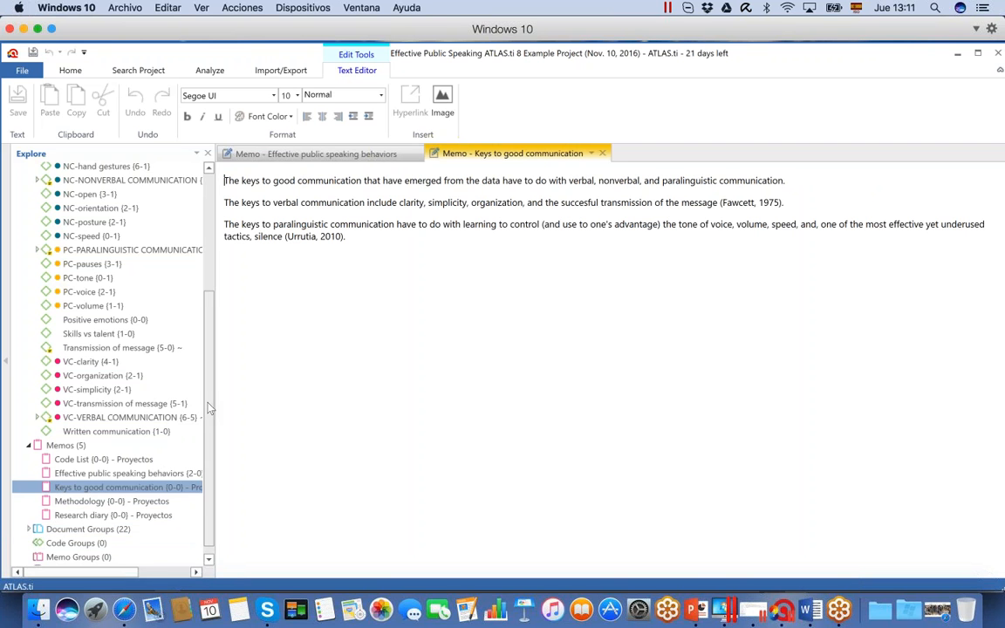
{"action": "scroll", "coordinate": [209, 393], "scroll_direction": "up", "scroll_amount": 5}
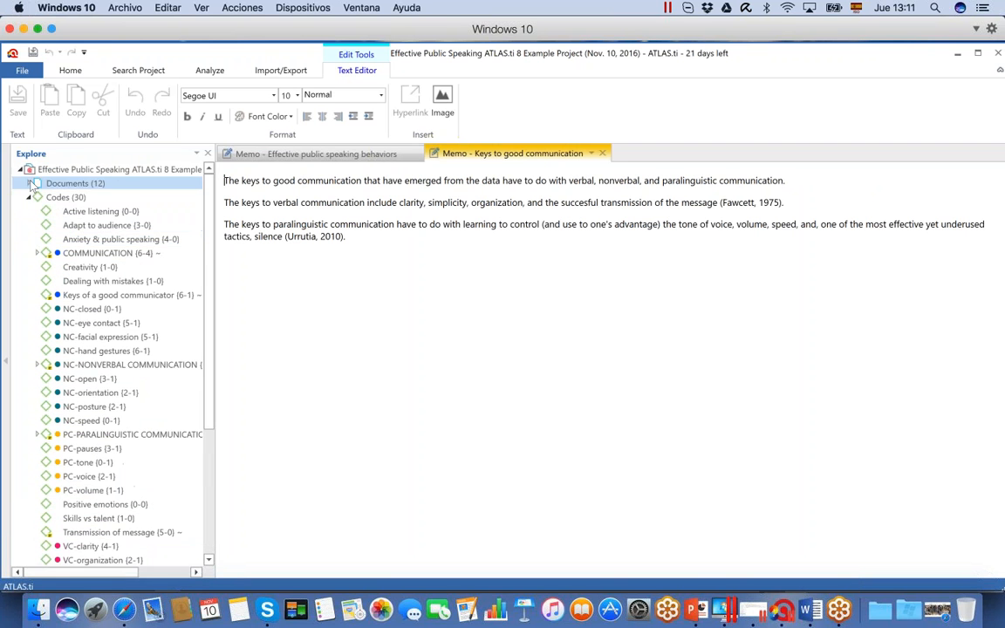
{"action": "left_click", "coordinate": [29, 184]}
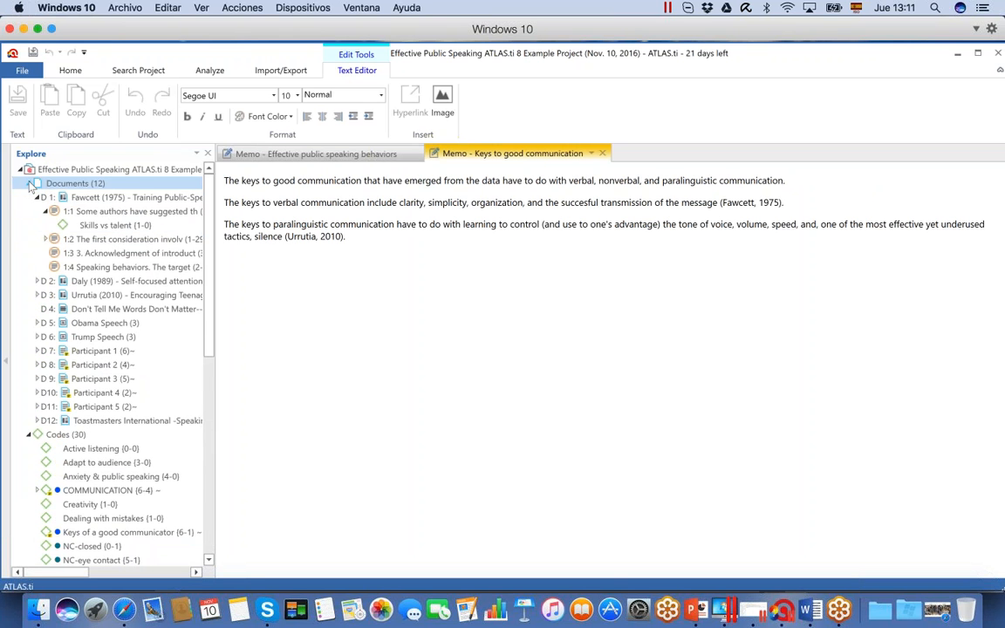
{"action": "left_click", "coordinate": [38, 198]}
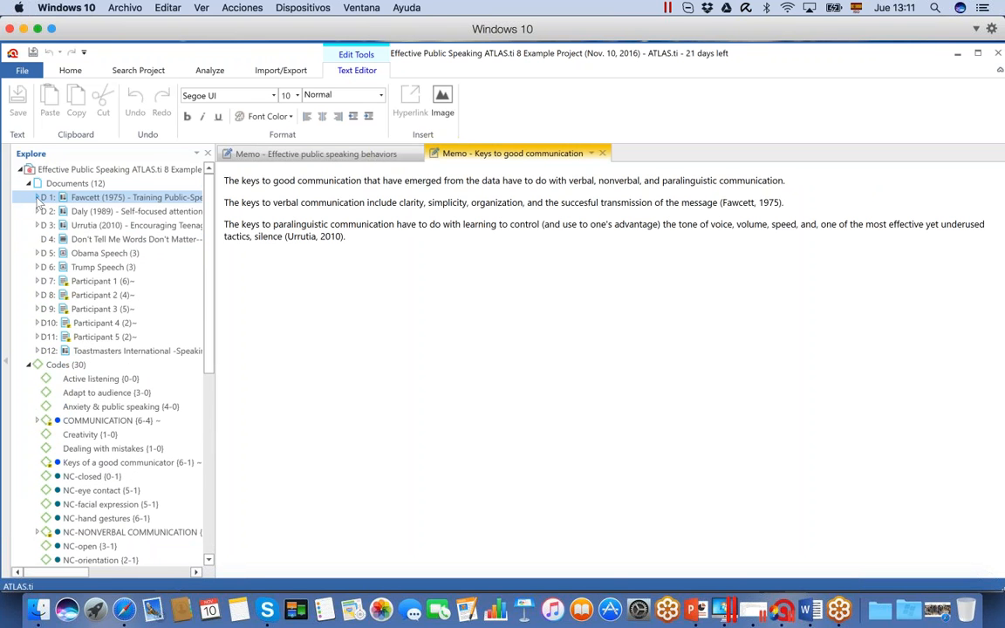
{"action": "left_click", "coordinate": [80, 199]}
{"action": "double_click", "coordinate": [80, 199]}
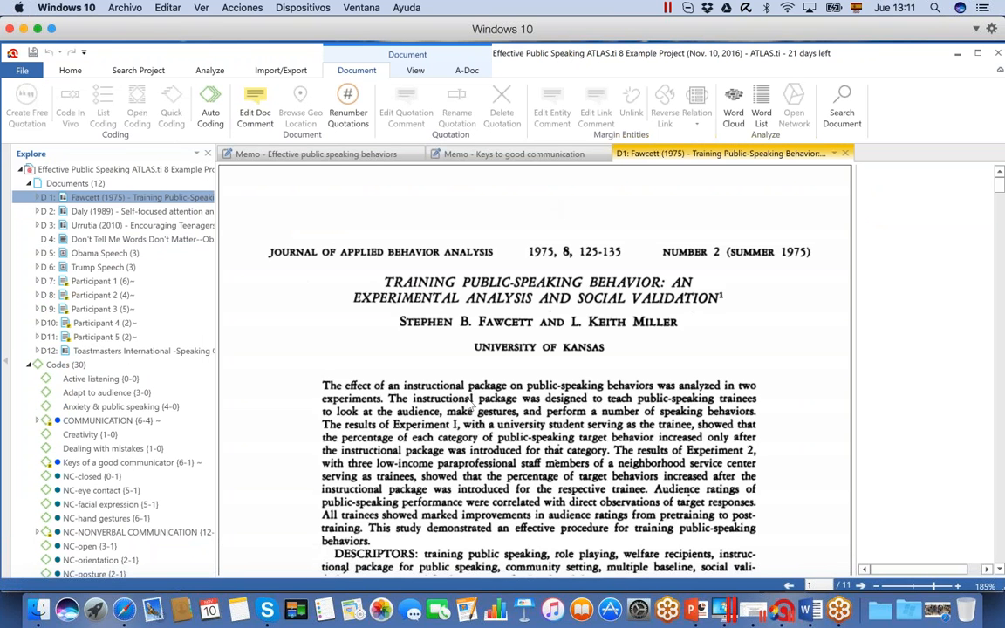
Open the Trump Speech and Obama Speech images and the video document D4 "Don't Tell Me Words Don't Matter"
{"action": "double_click", "coordinate": [72, 268]}
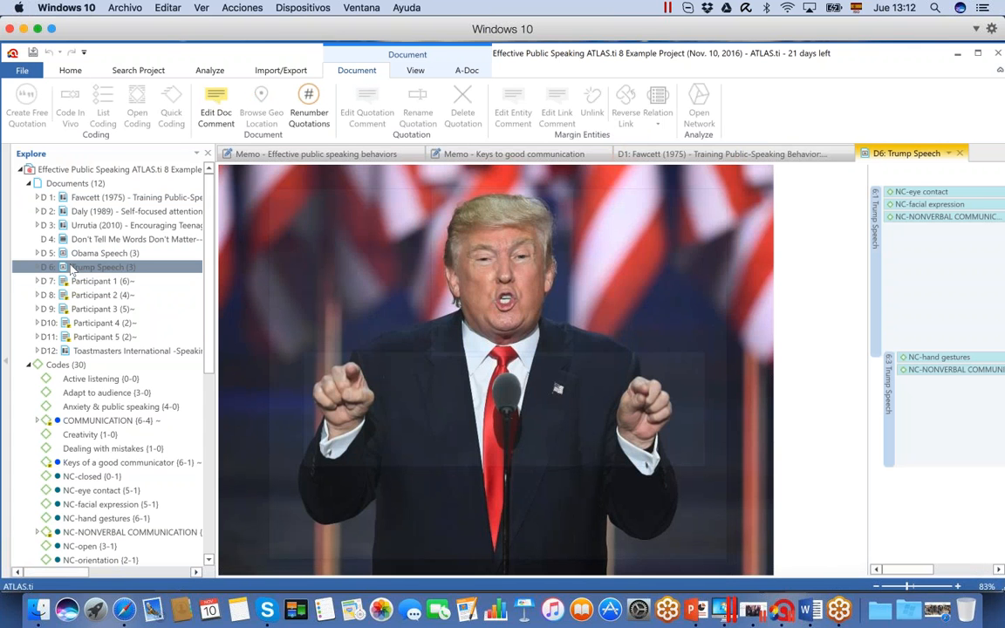
{"action": "left_click", "coordinate": [71, 269]}
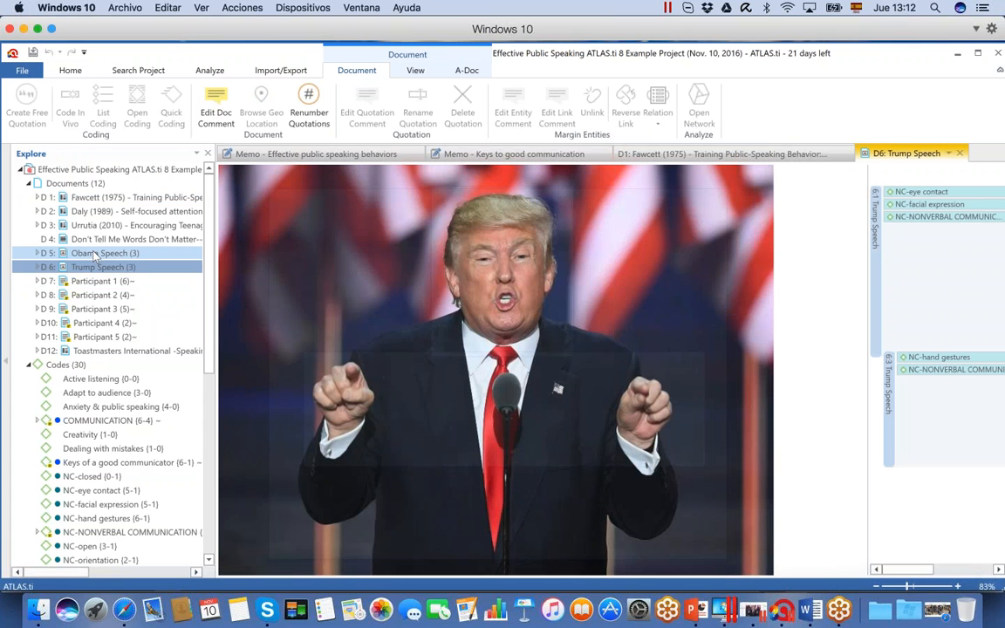
{"action": "double_click", "coordinate": [94, 256]}
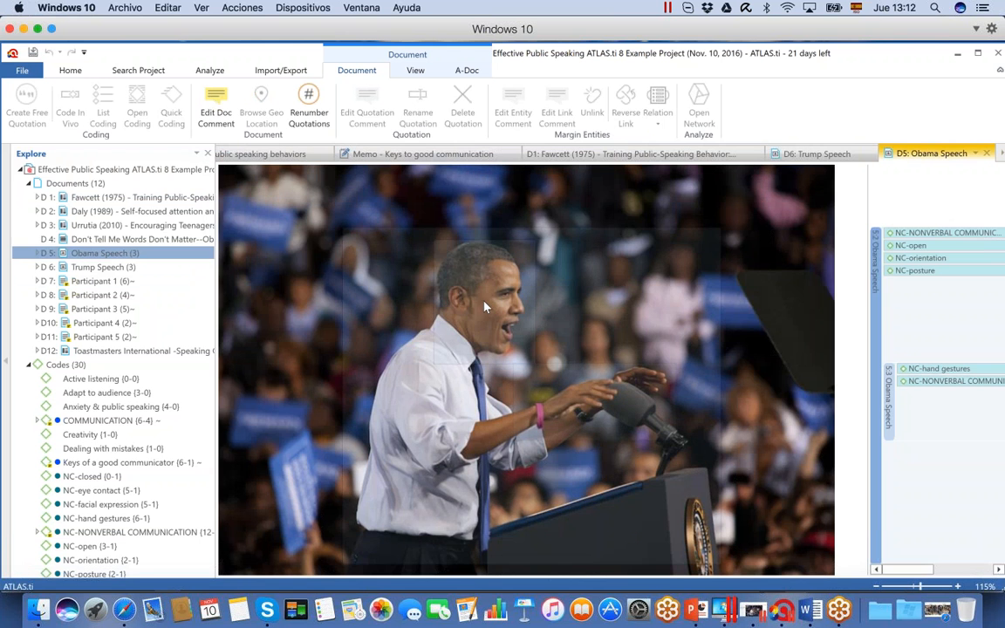
{"action": "left_click", "coordinate": [125, 244]}
{"action": "double_click", "coordinate": [128, 246]}
{"action": "mouse_move", "coordinate": [494, 490]}
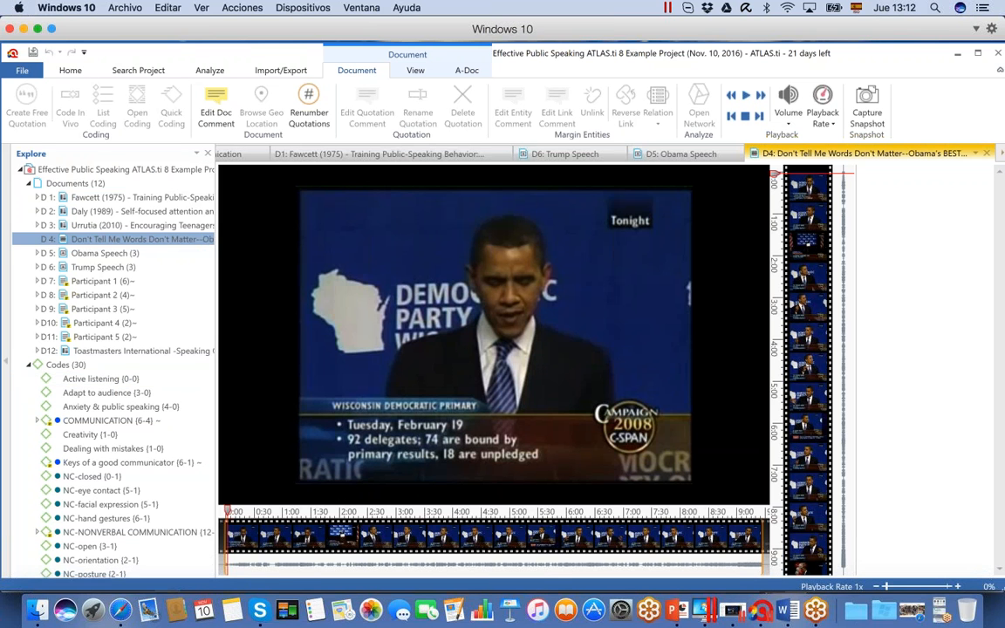
Hide the project explorer and review the open speech images, the Fawcett (1975) document and the "Keys to good communication" memo
{"action": "left_click", "coordinate": [54, 422]}
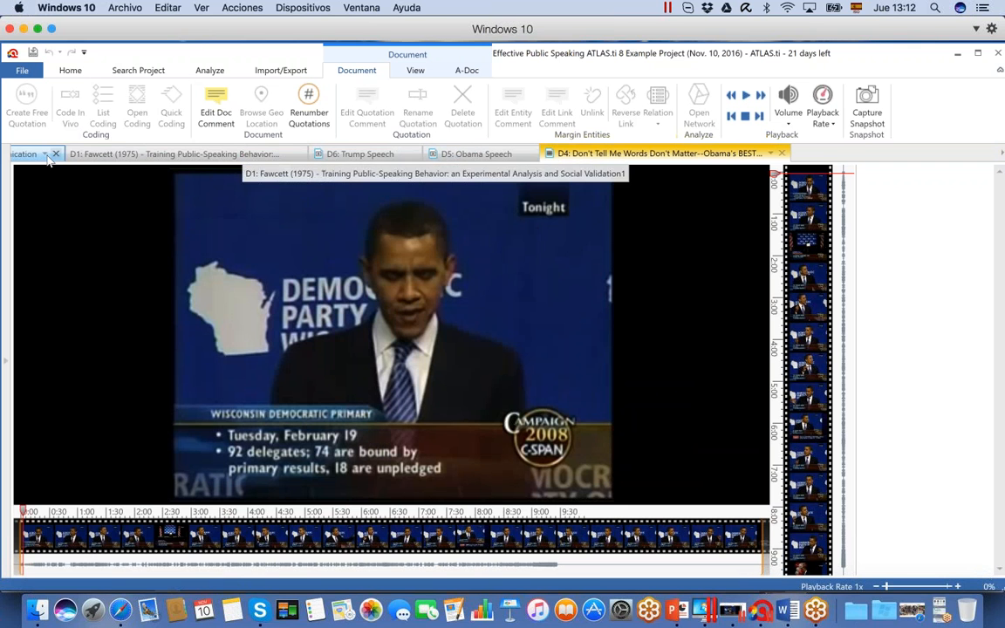
{"action": "left_click", "coordinate": [463, 157]}
{"action": "left_click", "coordinate": [358, 154]}
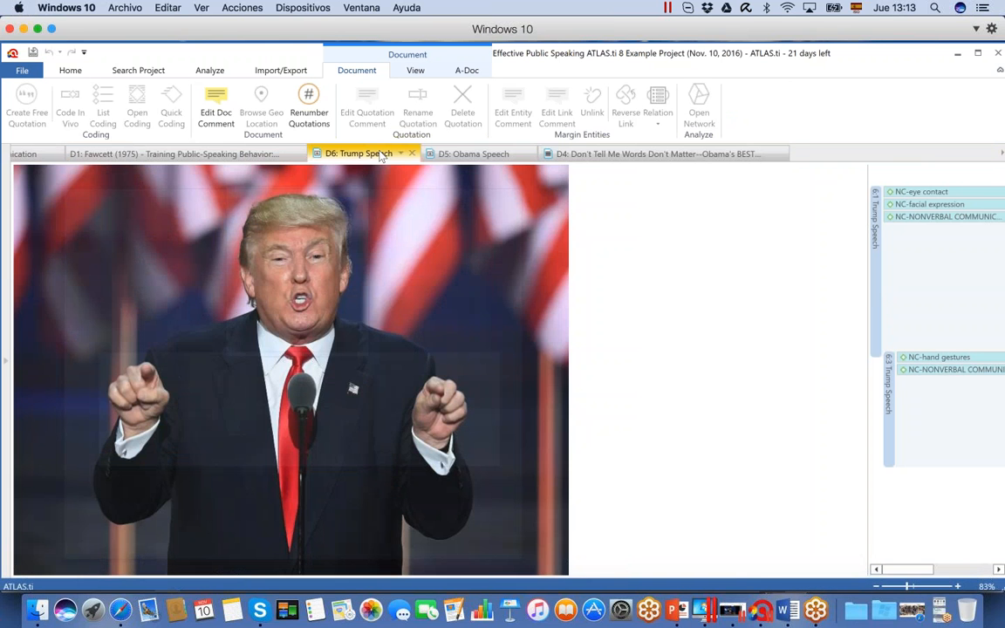
{"action": "left_click", "coordinate": [228, 155]}
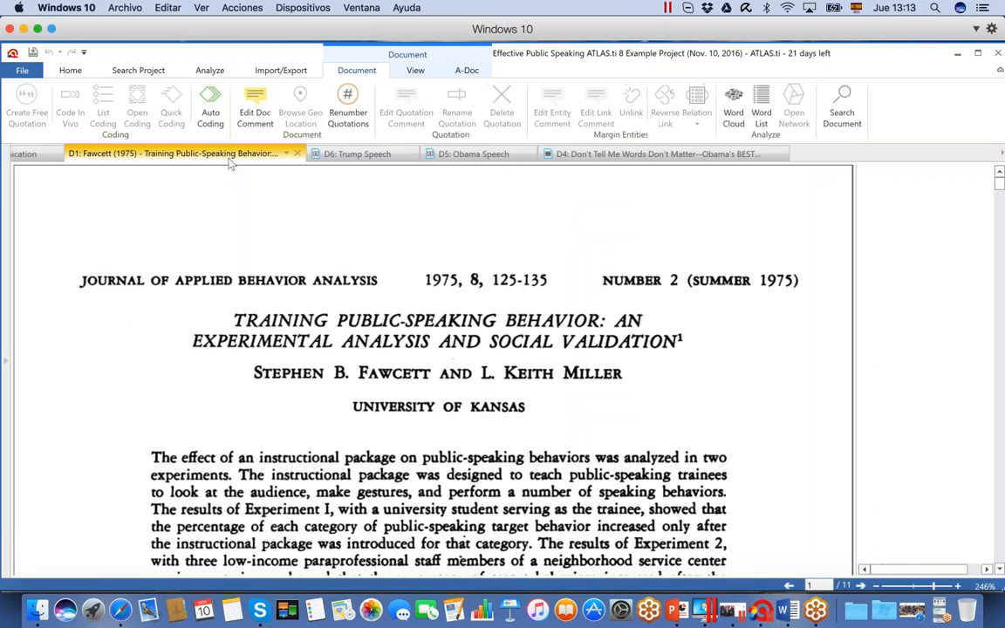
{"action": "left_click", "coordinate": [34, 155]}
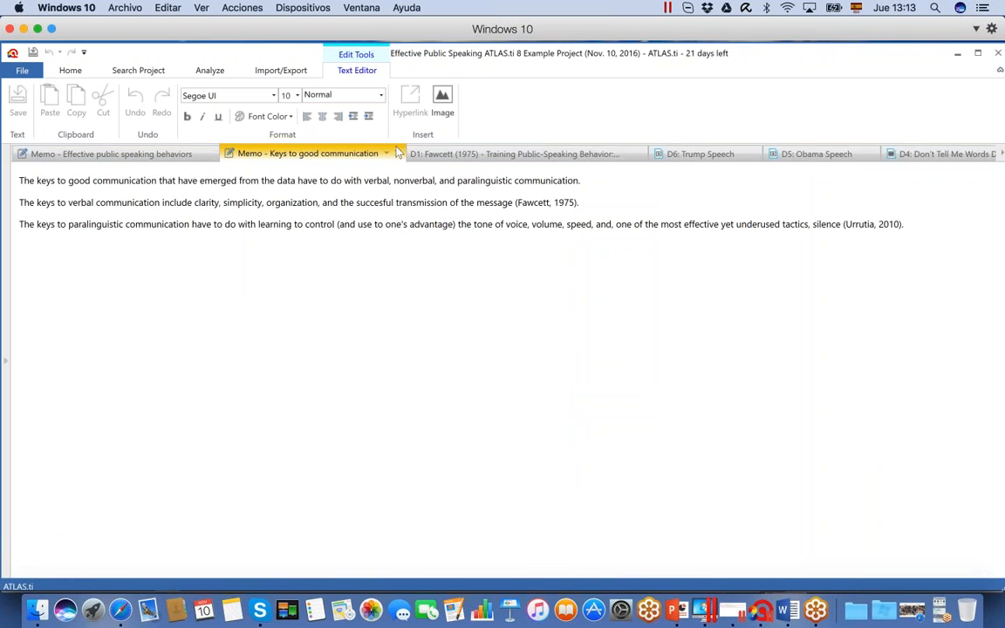
Close the "Effective public speaking behaviors" memo and place the Fawcett (1975) document in a new tab group with the Left option
{"action": "left_click", "coordinate": [211, 155]}
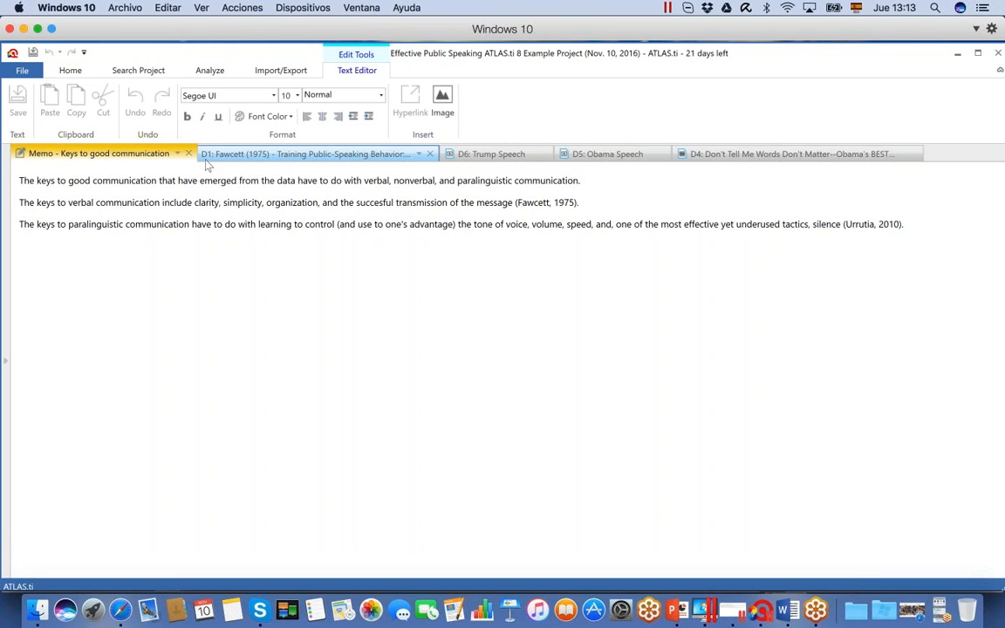
{"action": "left_click", "coordinate": [254, 155]}
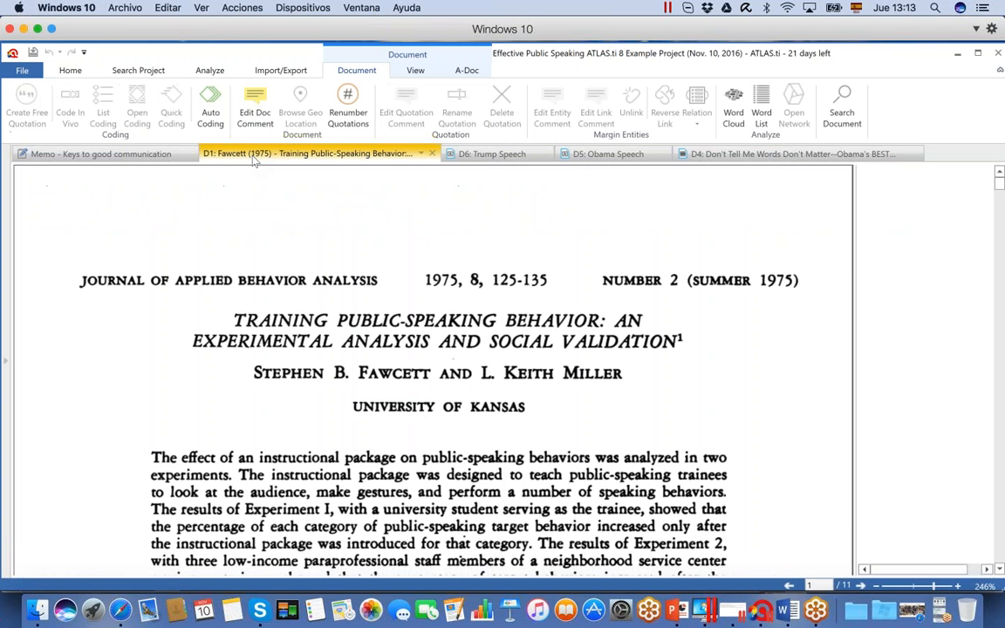
{"action": "right_click", "coordinate": [420, 157]}
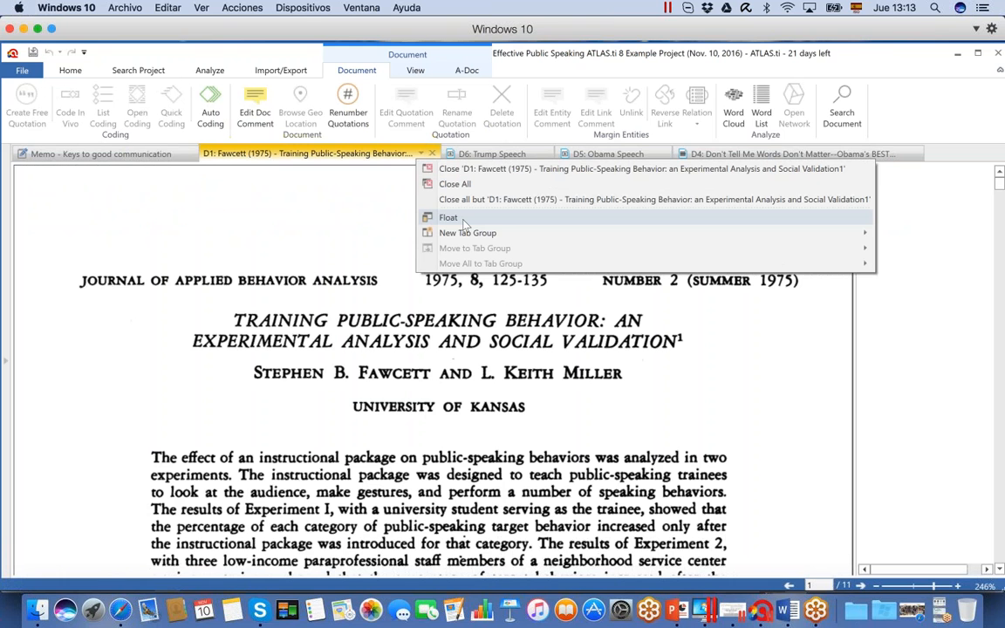
{"action": "mouse_move", "coordinate": [467, 236]}
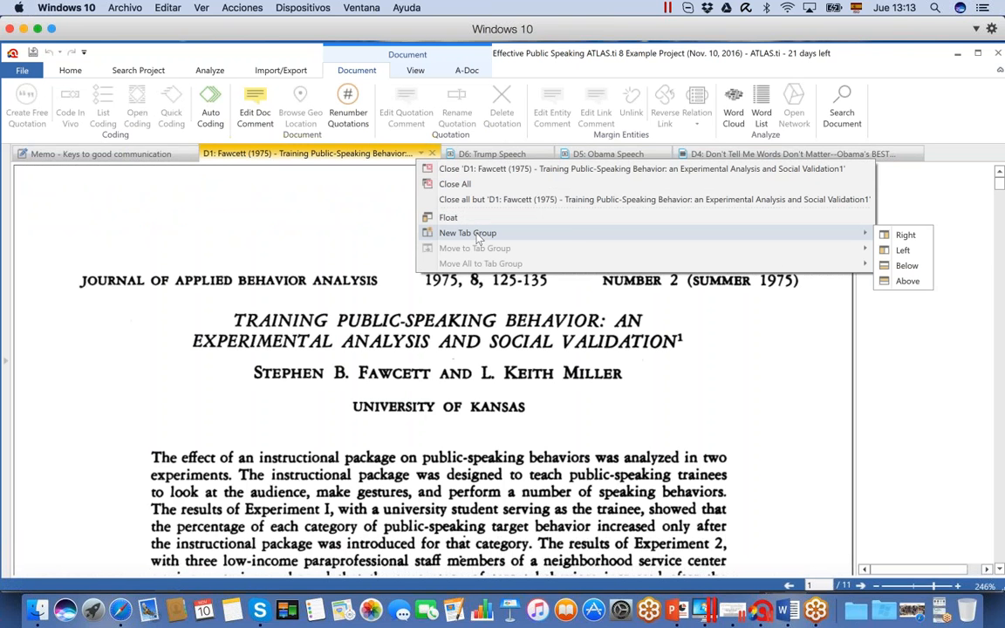
{"action": "left_click", "coordinate": [890, 251]}
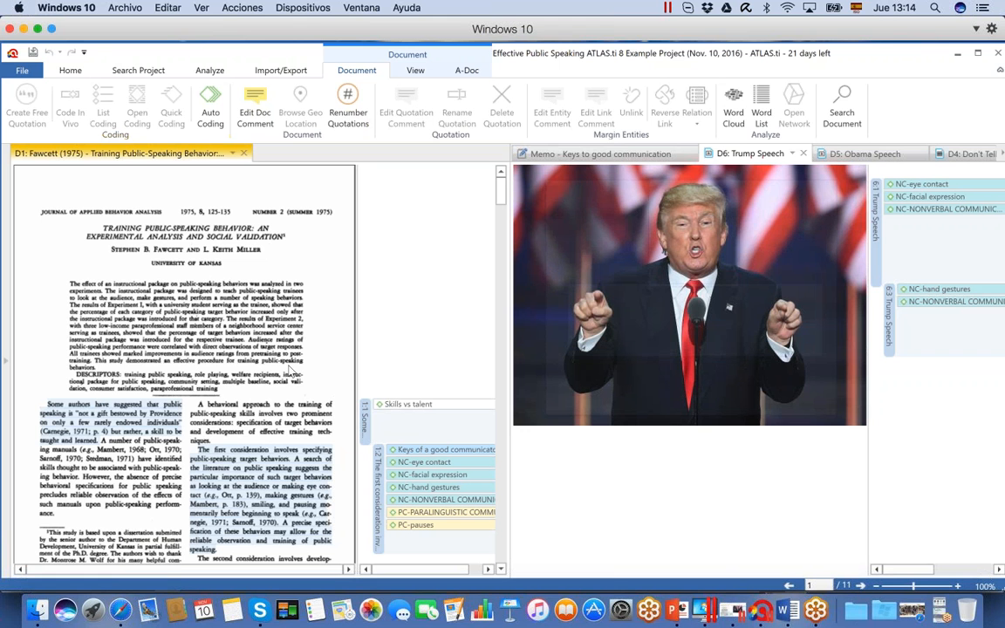
Place the "Keys to good communication" memo in a new tab group below the documents and shrink the memo area's height
{"action": "left_click", "coordinate": [679, 155]}
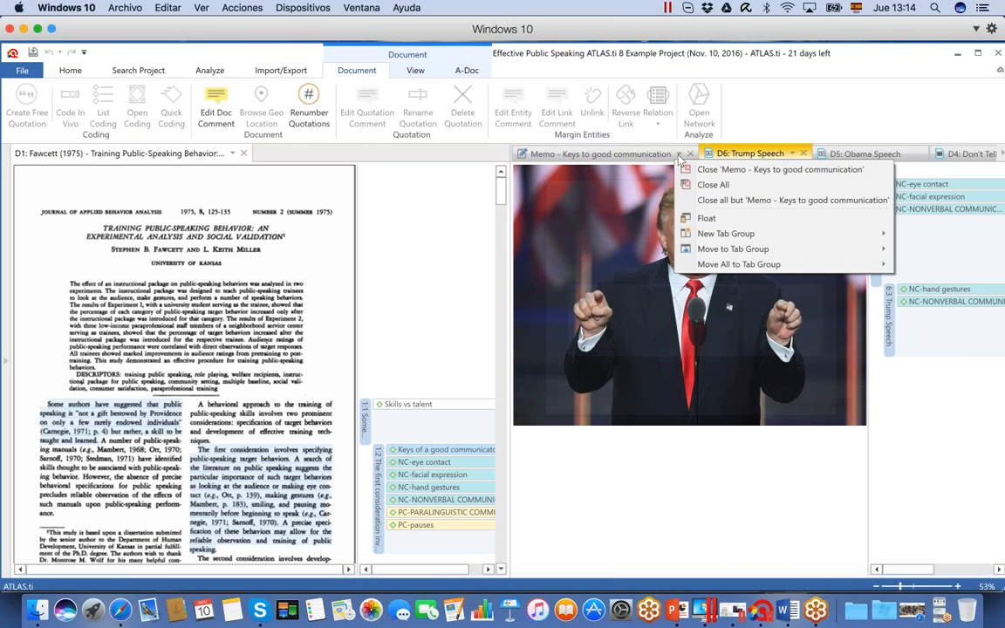
{"action": "mouse_move", "coordinate": [824, 237]}
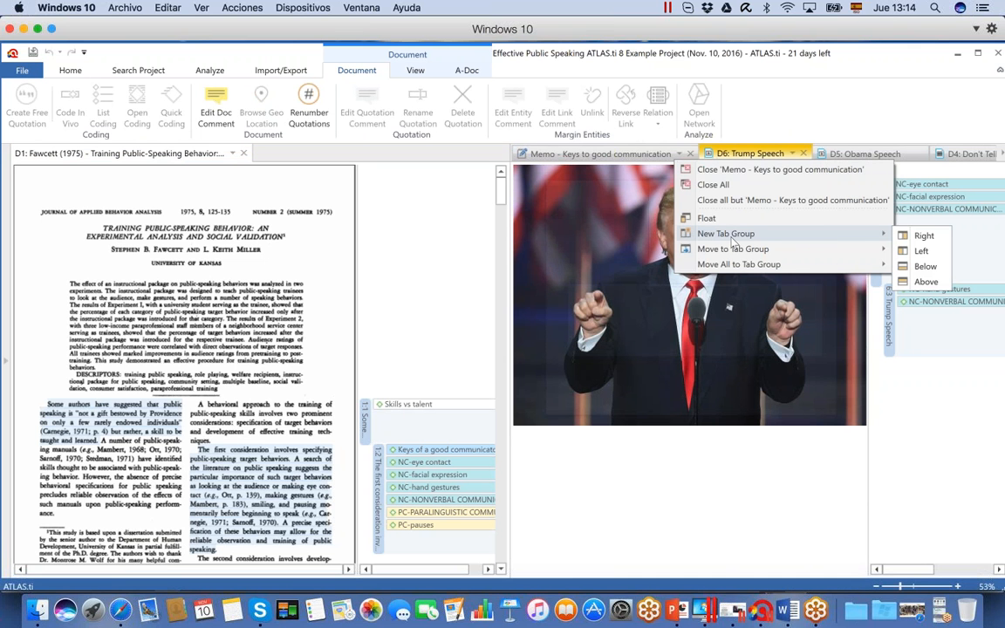
{"action": "left_click", "coordinate": [925, 269]}
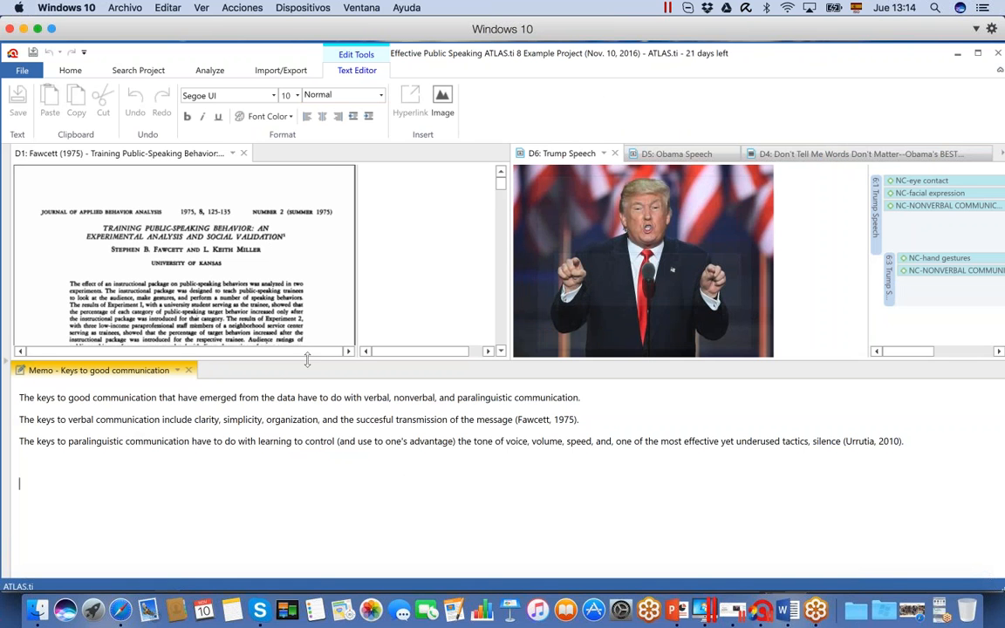
{"action": "left_click_drag", "start_coordinate": [278, 362], "coordinate": [307, 412]}
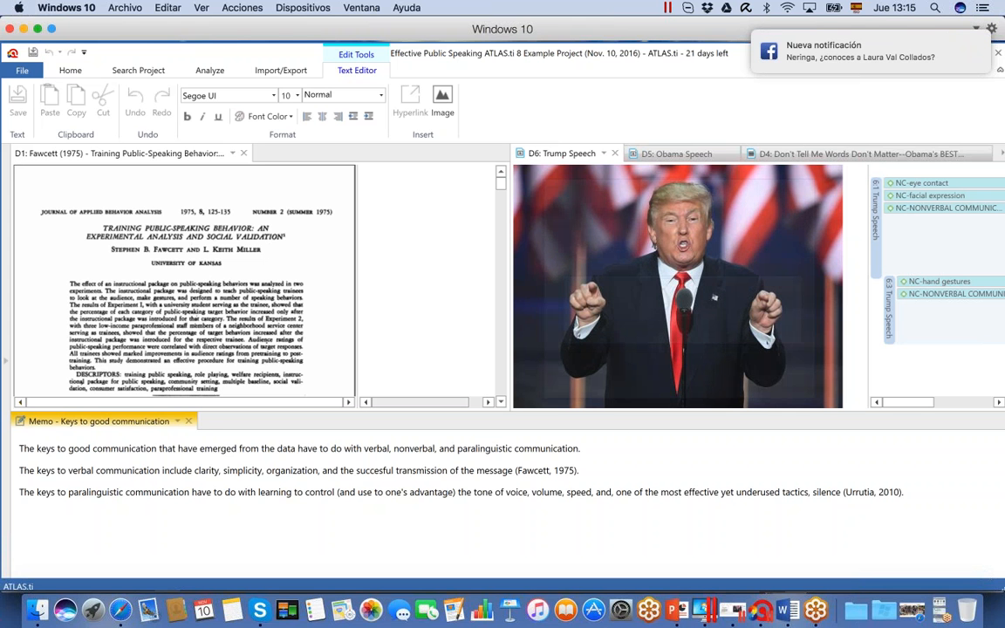
Float the "Keys to good communication" memo as a separate window and reposition it over the documents
{"action": "left_click", "coordinate": [177, 421]}
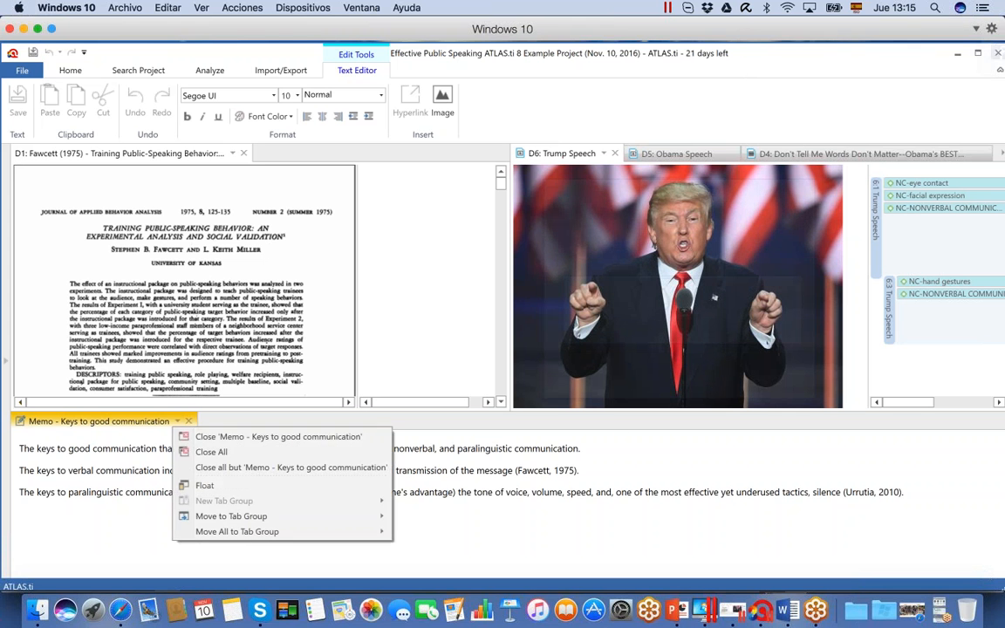
{"action": "left_click", "coordinate": [208, 486]}
{"action": "left_click_drag", "start_coordinate": [523, 165], "coordinate": [594, 214]}
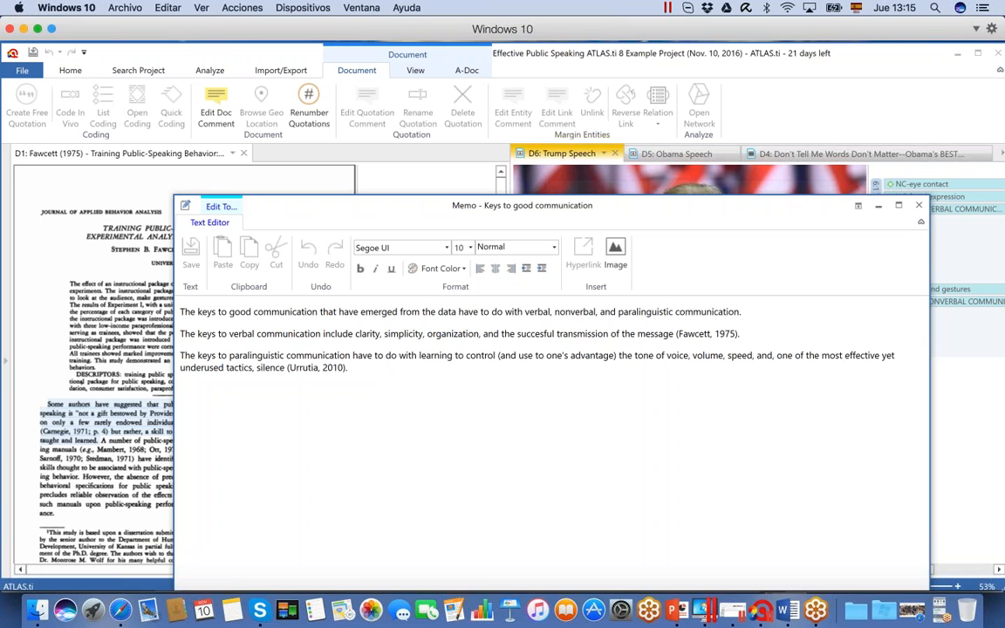
{"action": "left_click_drag", "start_coordinate": [550, 208], "coordinate": [600, 205]}
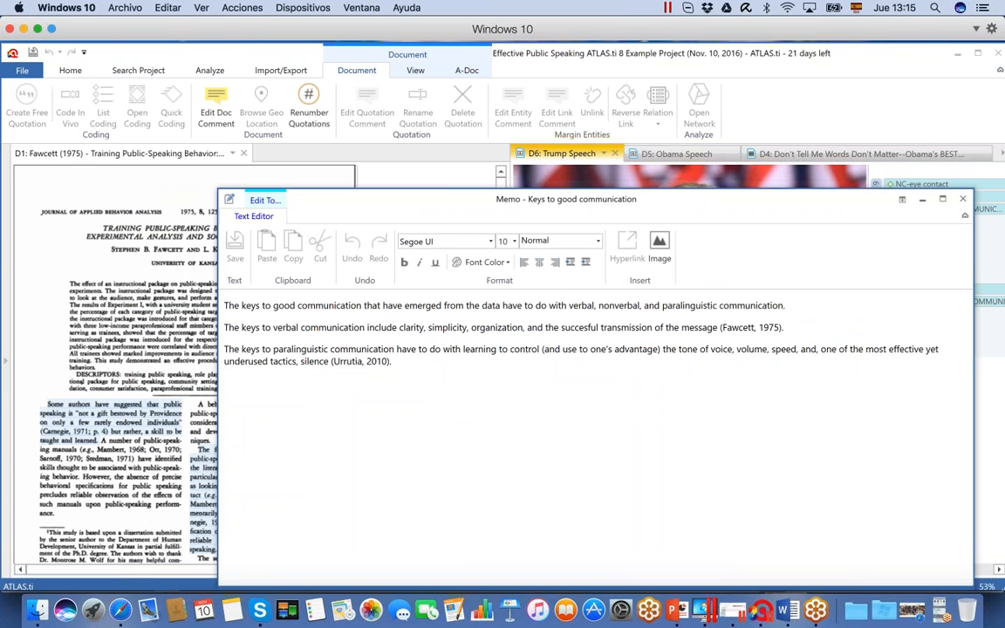
Close the floating memo, the Trump Speech and Obama Speech images and the D4 video, leaving only the Fawcett (1975) document open
{"action": "left_click", "coordinate": [962, 200]}
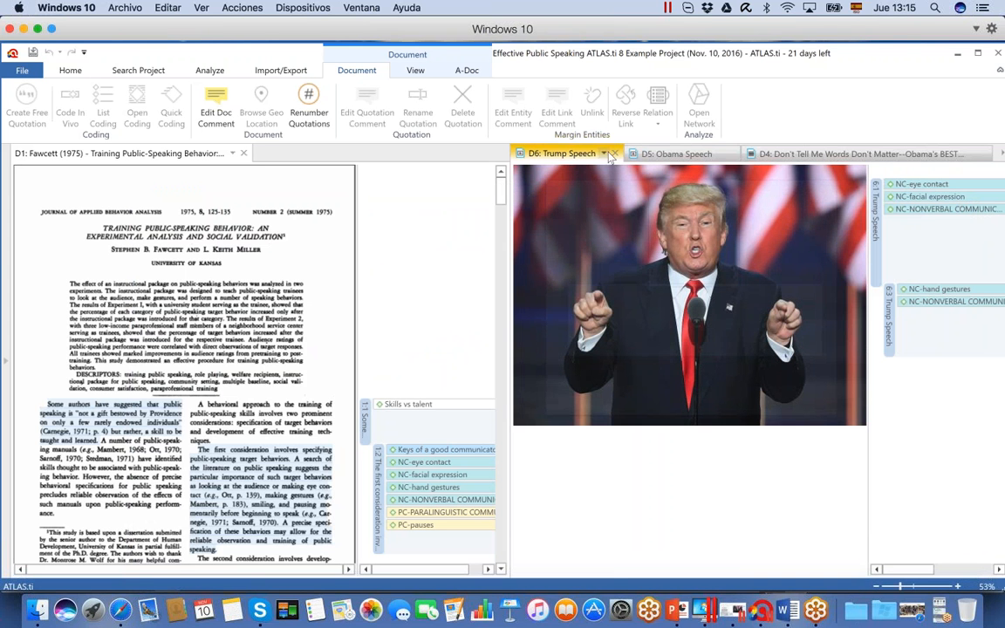
{"action": "left_click", "coordinate": [615, 154]}
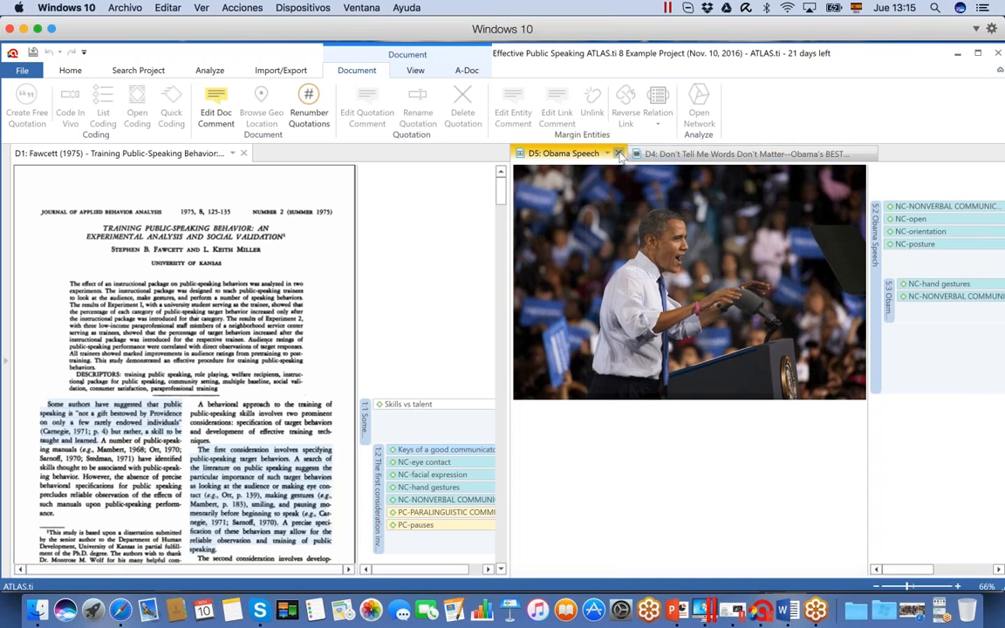
{"action": "left_click", "coordinate": [618, 154]}
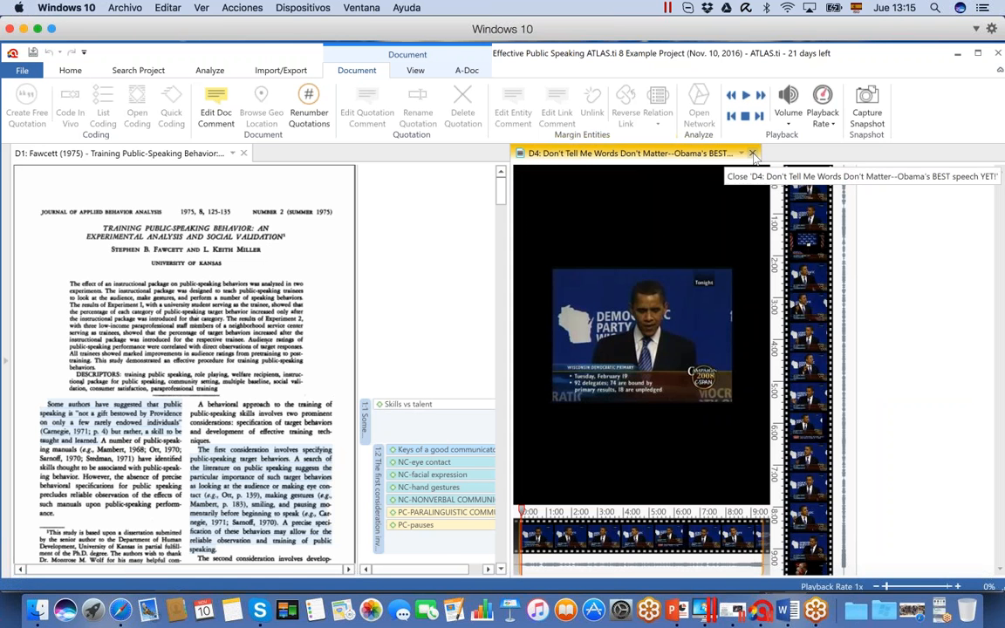
{"action": "left_click", "coordinate": [752, 153]}
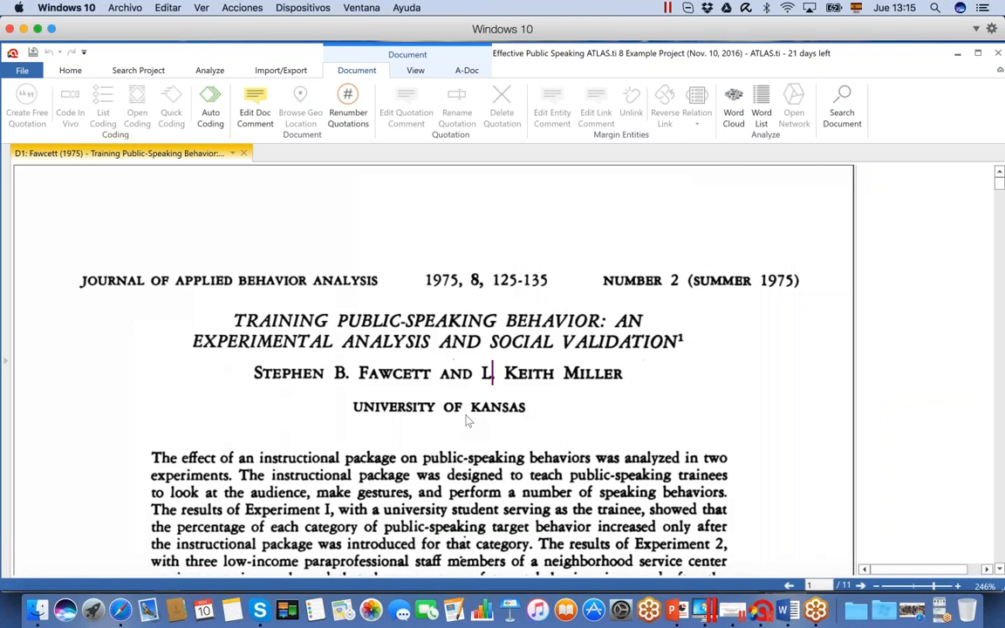
Browse to page 2 of the Fawcett (1975) document and save the project
{"action": "left_click", "coordinate": [999, 203]}
{"action": "left_click_drag", "start_coordinate": [1000, 207], "coordinate": [1000, 225]}
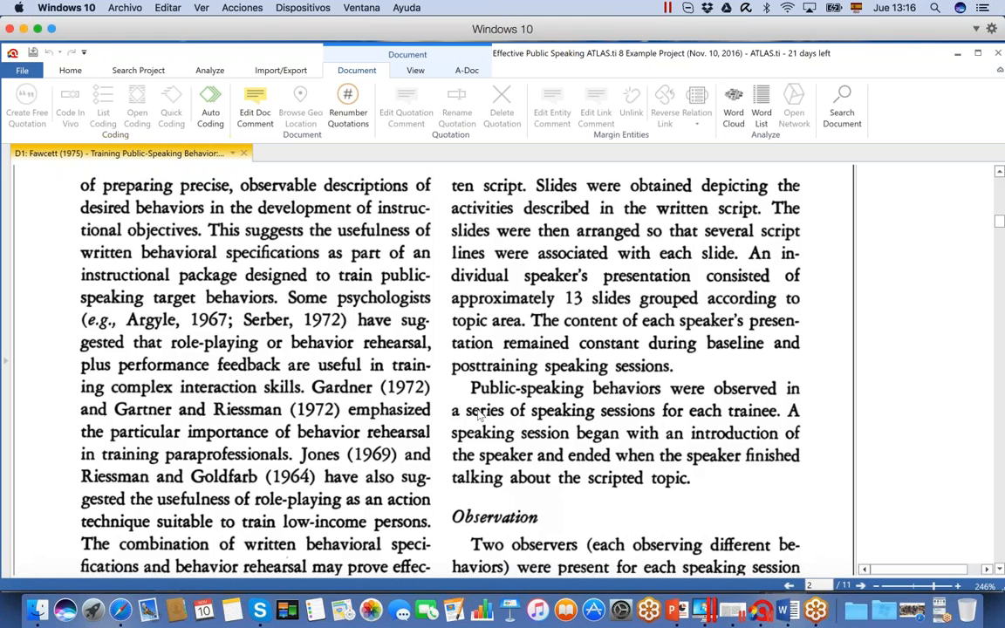
{"action": "left_click", "coordinate": [471, 388]}
{"action": "left_click", "coordinate": [491, 410]}
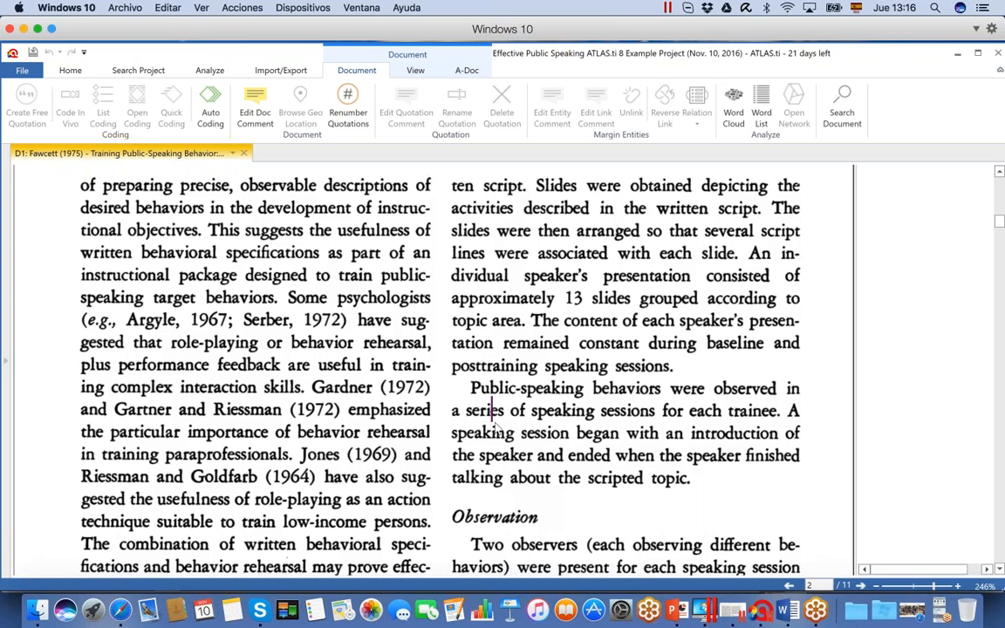
{"action": "left_click", "coordinate": [469, 388]}
{"action": "left_click", "coordinate": [33, 53]}
{"action": "left_click", "coordinate": [460, 365]}
Show the project explorer again and open the documents Participant 3, Participant 4 and D12 Toastmasters International
{"action": "left_click", "coordinate": [5, 361]}
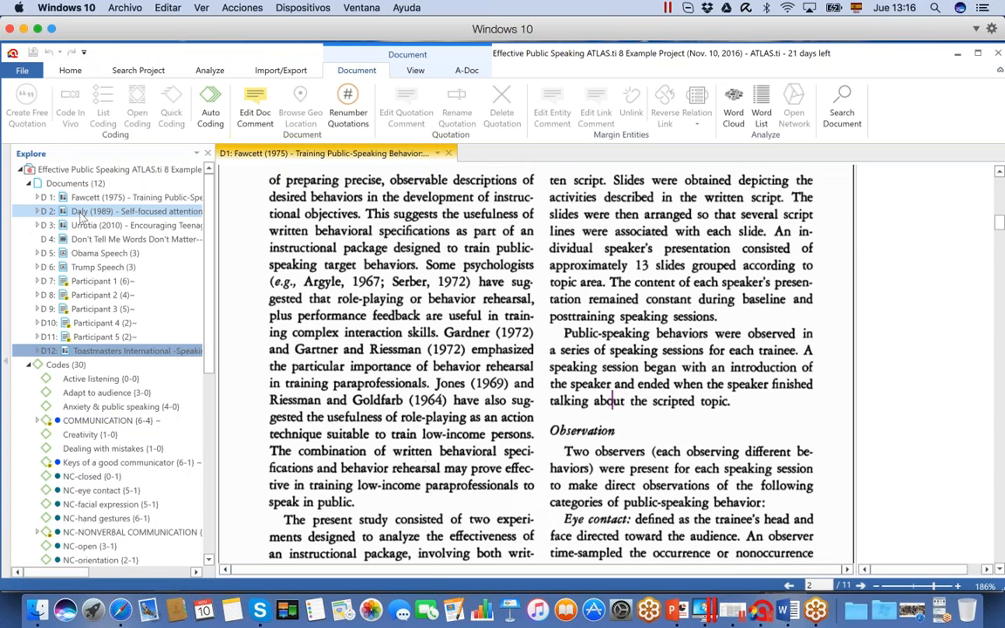
{"action": "left_click", "coordinate": [104, 311]}
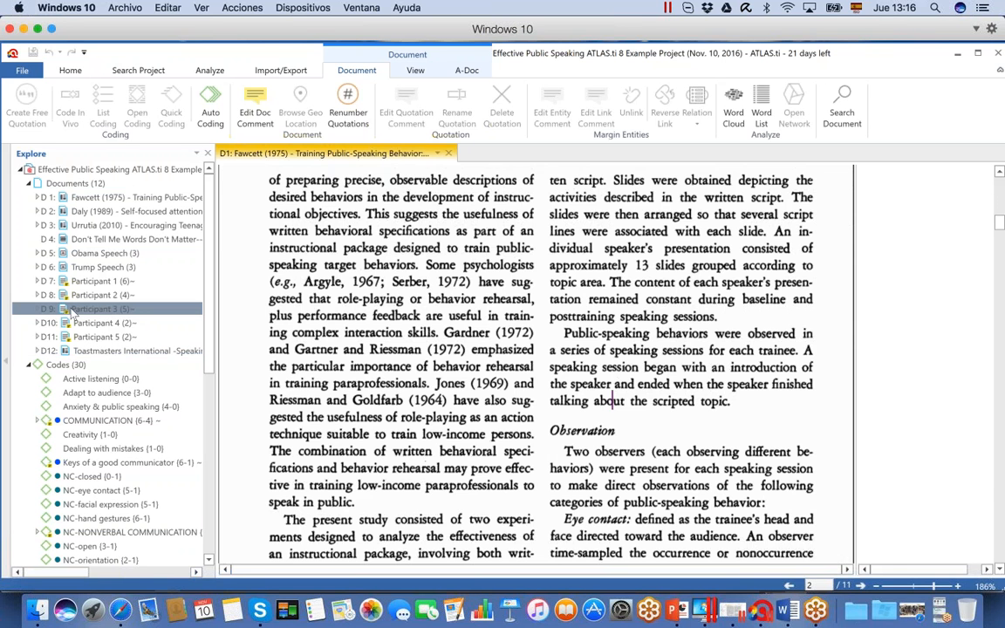
{"action": "double_click", "coordinate": [78, 312]}
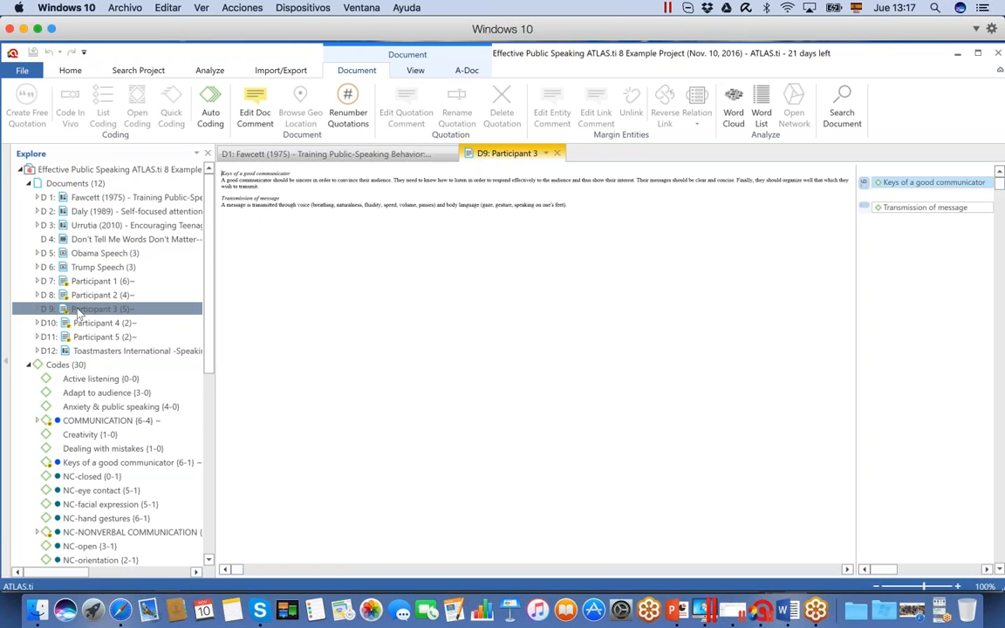
{"action": "double_click", "coordinate": [85, 323]}
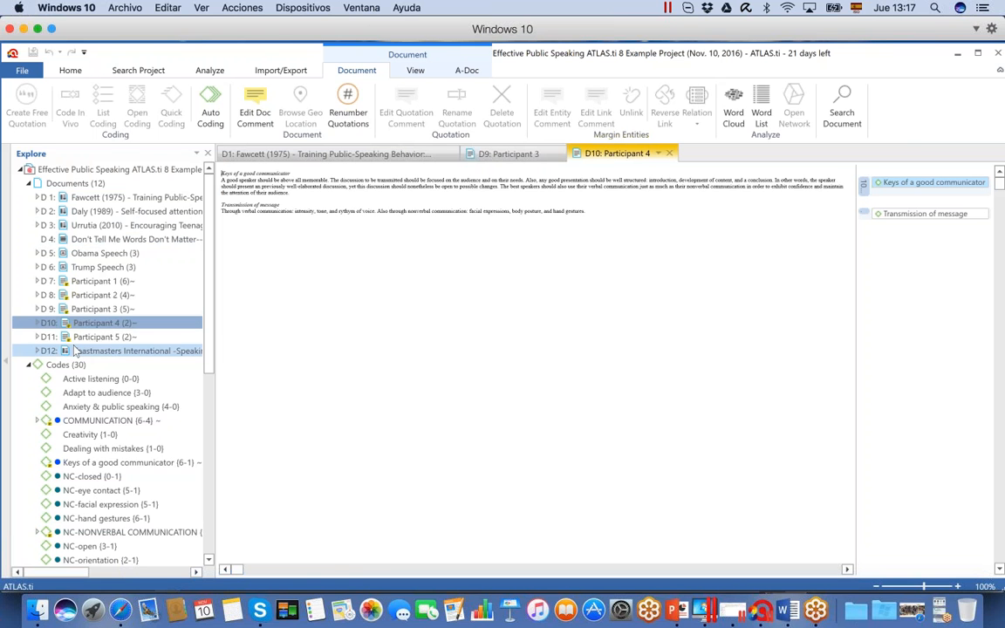
{"action": "double_click", "coordinate": [82, 351]}
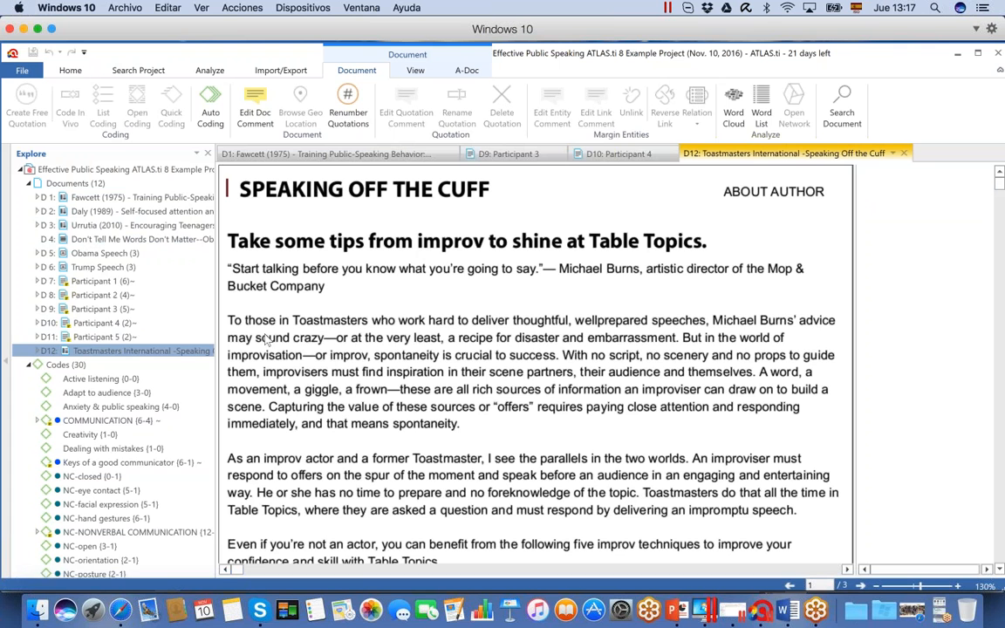
Open Participant 4 and create a free quotation from the opening sentences under "Keys of a good communicator"
{"action": "left_click", "coordinate": [95, 324]}
{"action": "double_click", "coordinate": [94, 325]}
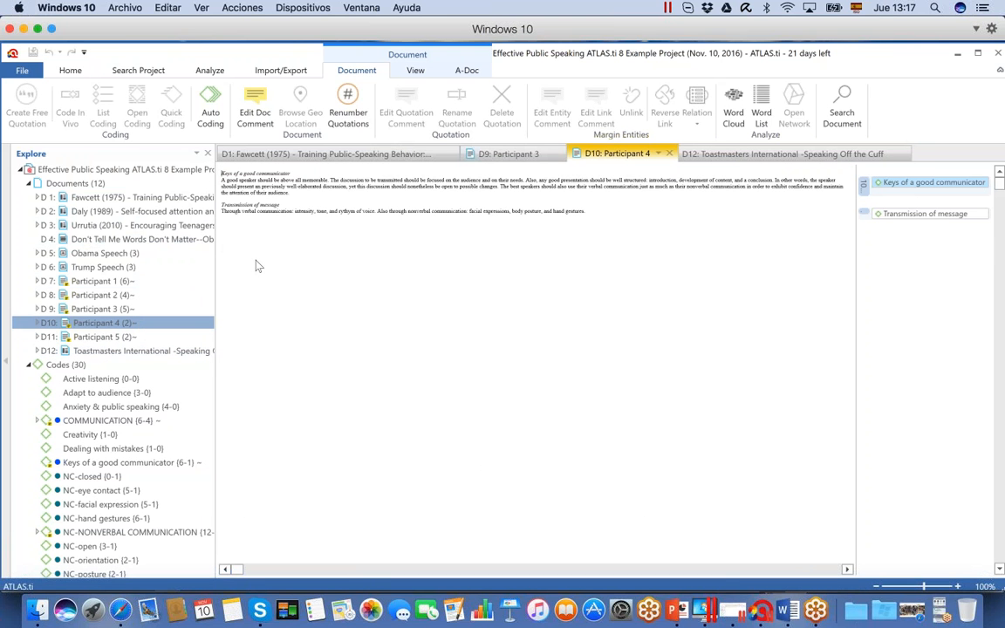
{"action": "left_click_drag", "start_coordinate": [221, 179], "coordinate": [500, 189]}
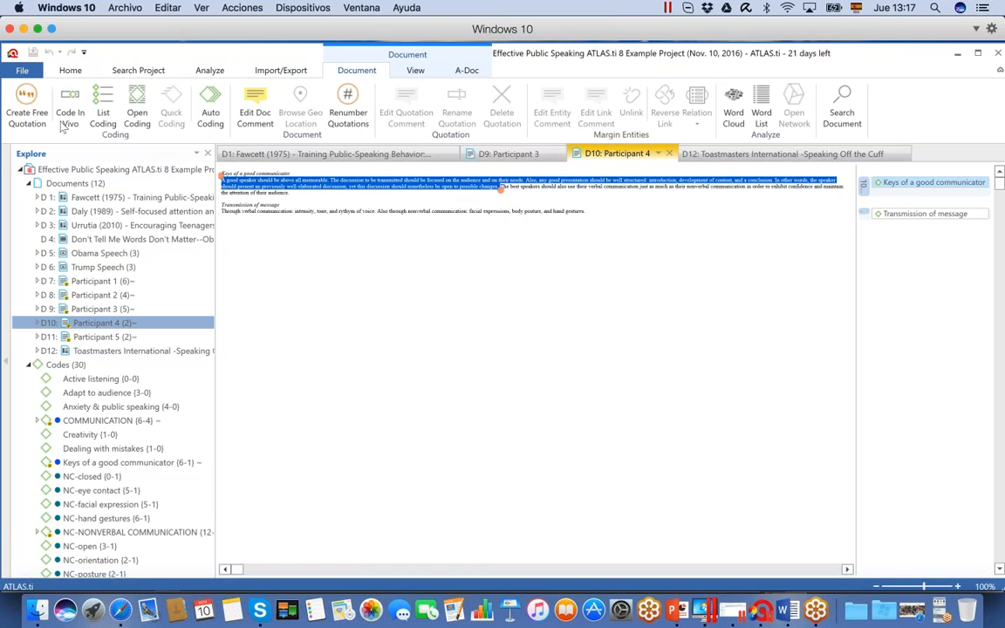
{"action": "left_click", "coordinate": [28, 106]}
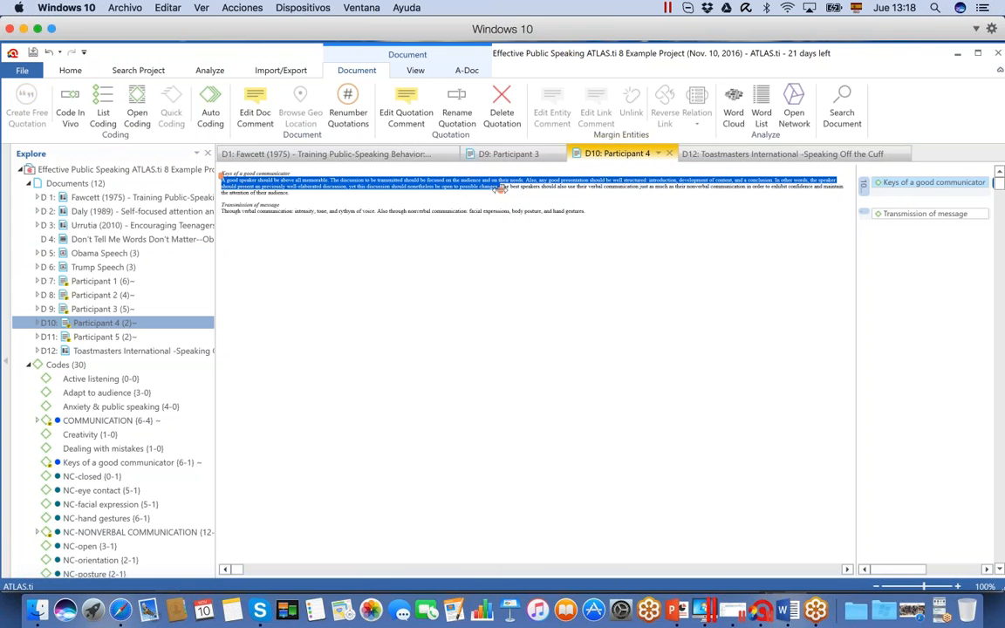
Widen the margin area and adjust the new Participant 4 quotation's end so it covers text through the end of the document
{"action": "left_click_drag", "start_coordinate": [499, 188], "coordinate": [348, 189]}
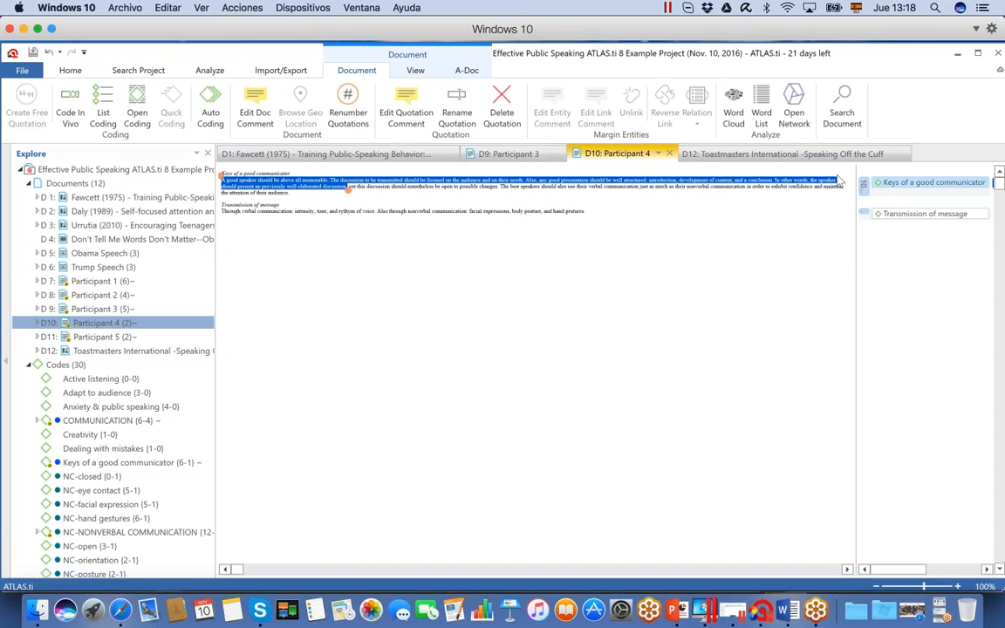
{"action": "left_click_drag", "start_coordinate": [856, 251], "coordinate": [704, 253]}
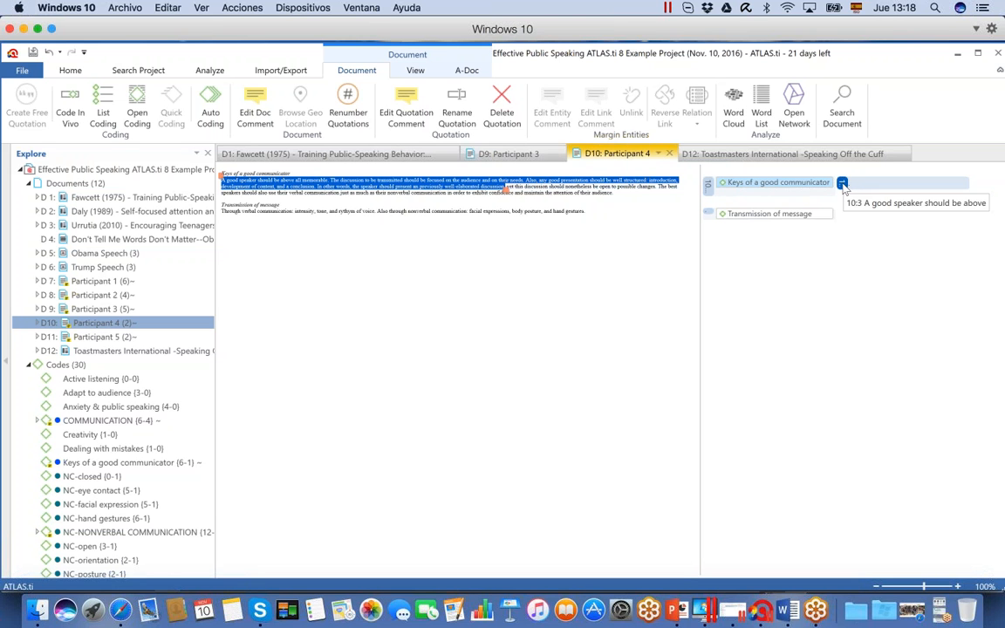
{"action": "left_click_drag", "start_coordinate": [506, 193], "coordinate": [601, 215]}
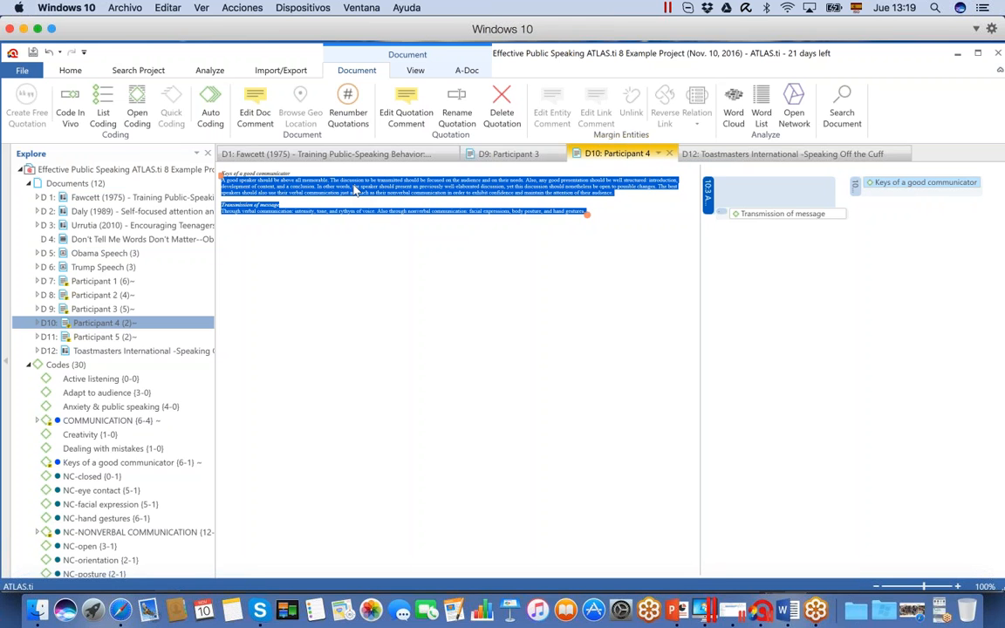
Apply open coding to the new Participant 4 quotation with the codes "Confidence of leader" and "Importance of their audience"
{"action": "right_click", "coordinate": [709, 193]}
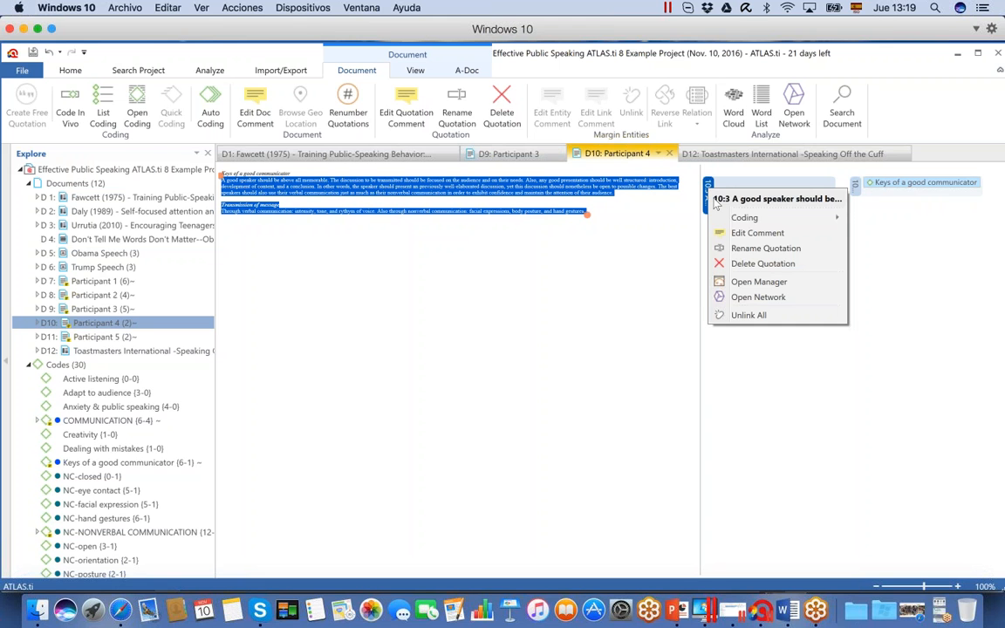
{"action": "mouse_move", "coordinate": [735, 219]}
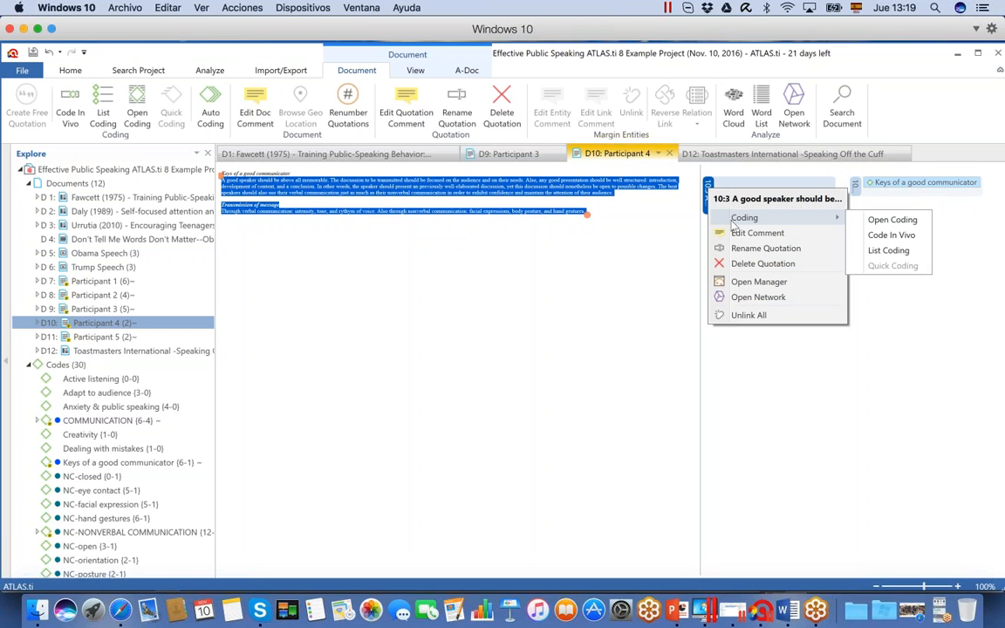
{"action": "left_click", "coordinate": [873, 225]}
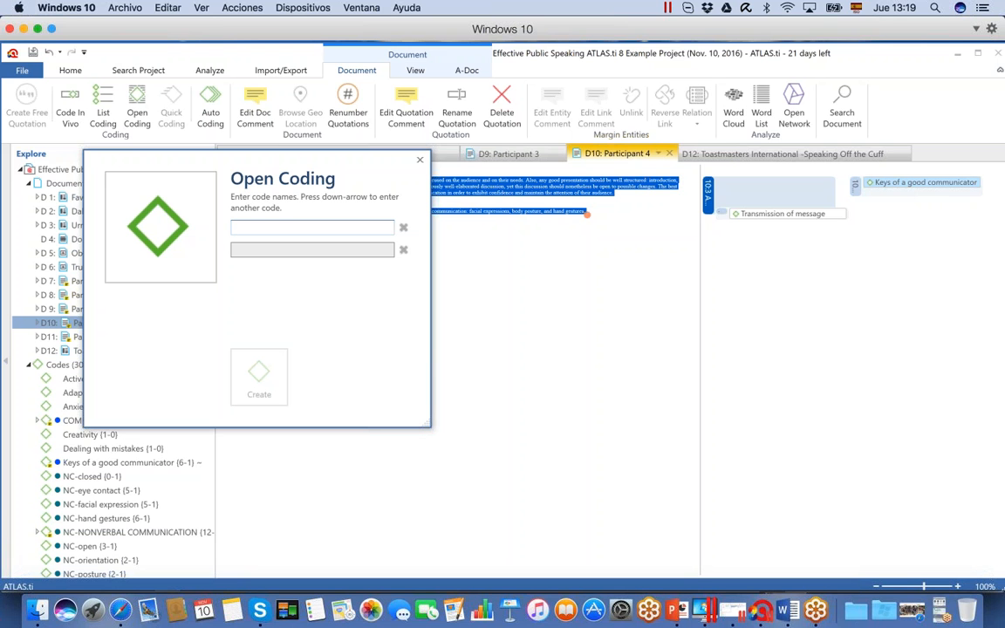
{"action": "type", "text": "Co"}
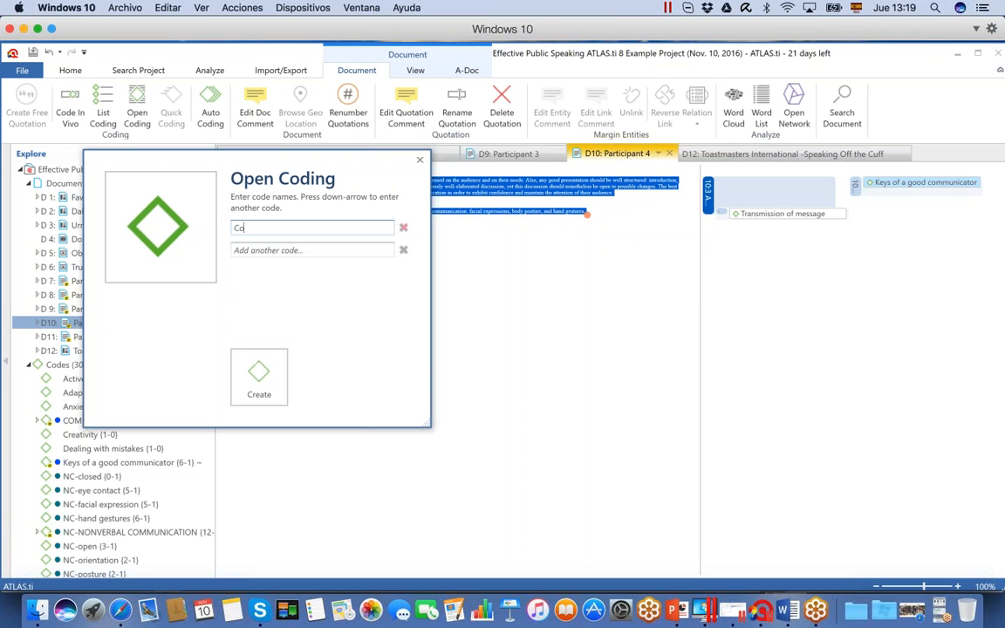
{"action": "type", "text": "nfidence of leader"}
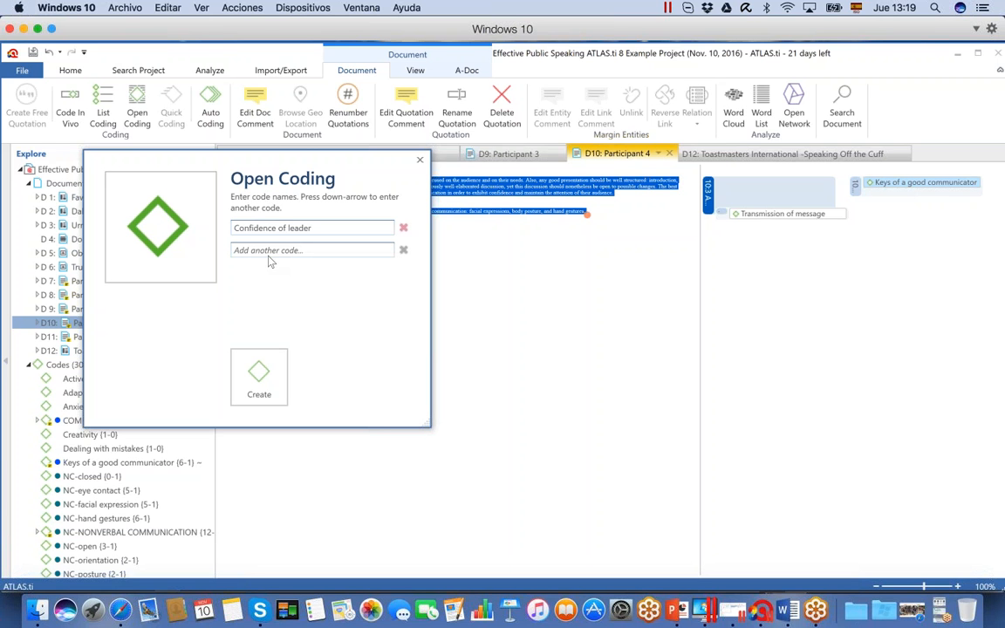
{"action": "key", "text": "Down"}
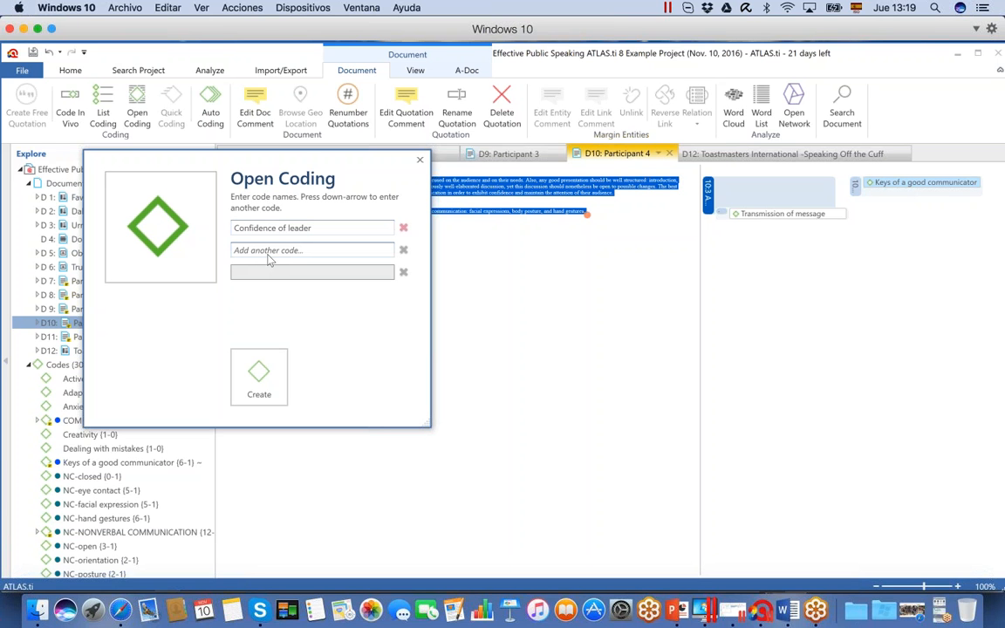
{"action": "type", "text": "Importance of"}
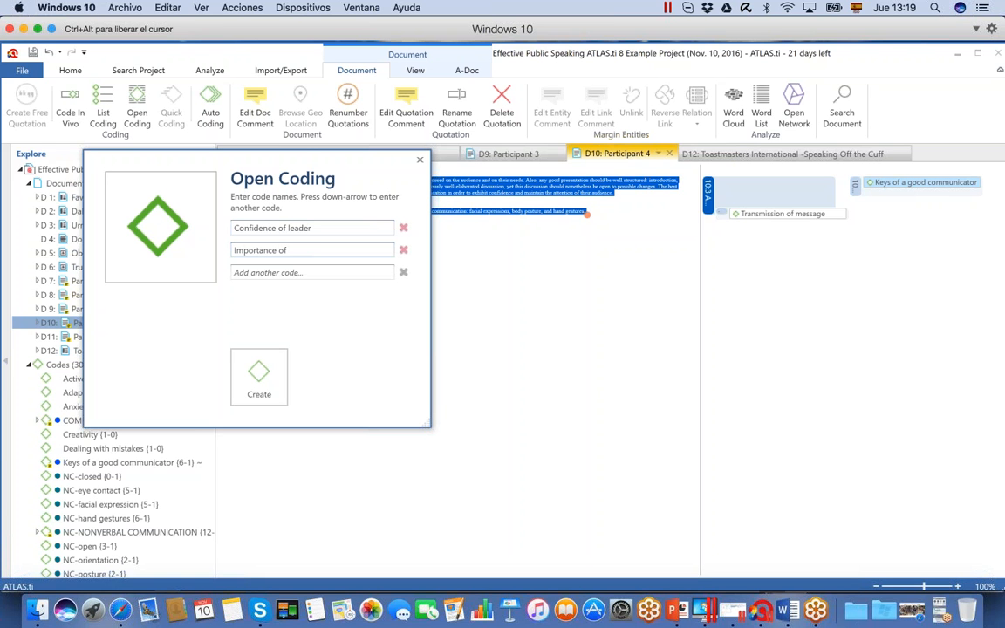
{"action": "type", "text": " their audience"}
{"action": "left_click", "coordinate": [259, 376]}
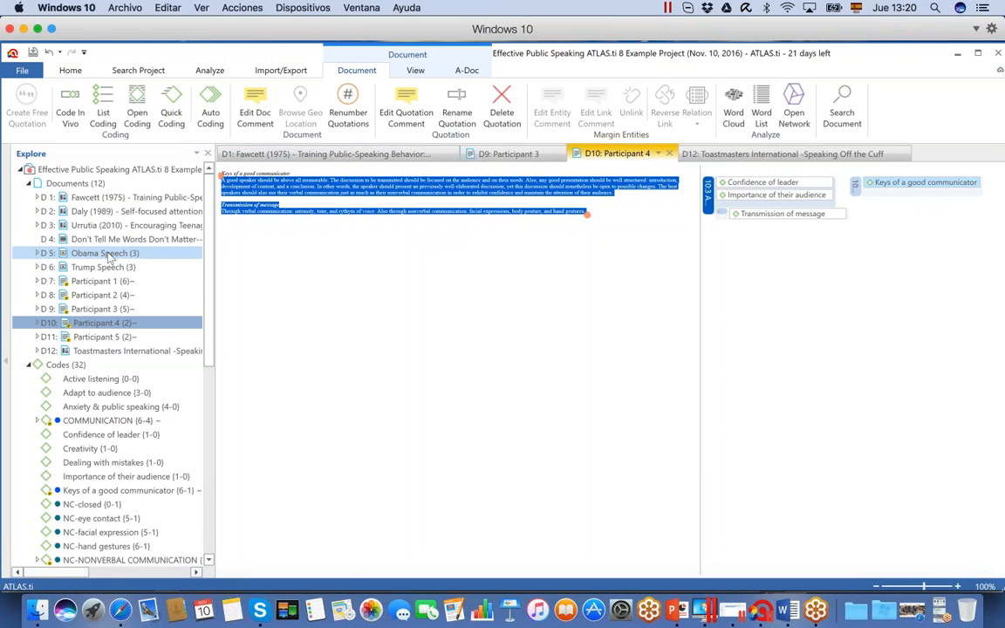
Open the Obama Speech image and the D4 video, and start playing the video
{"action": "double_click", "coordinate": [107, 253]}
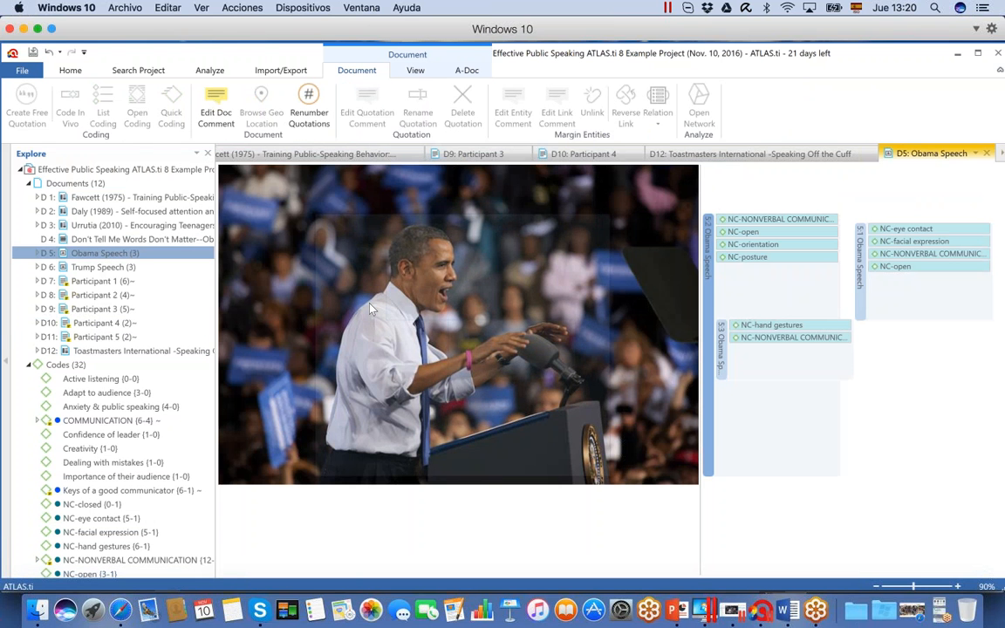
{"action": "double_click", "coordinate": [117, 240]}
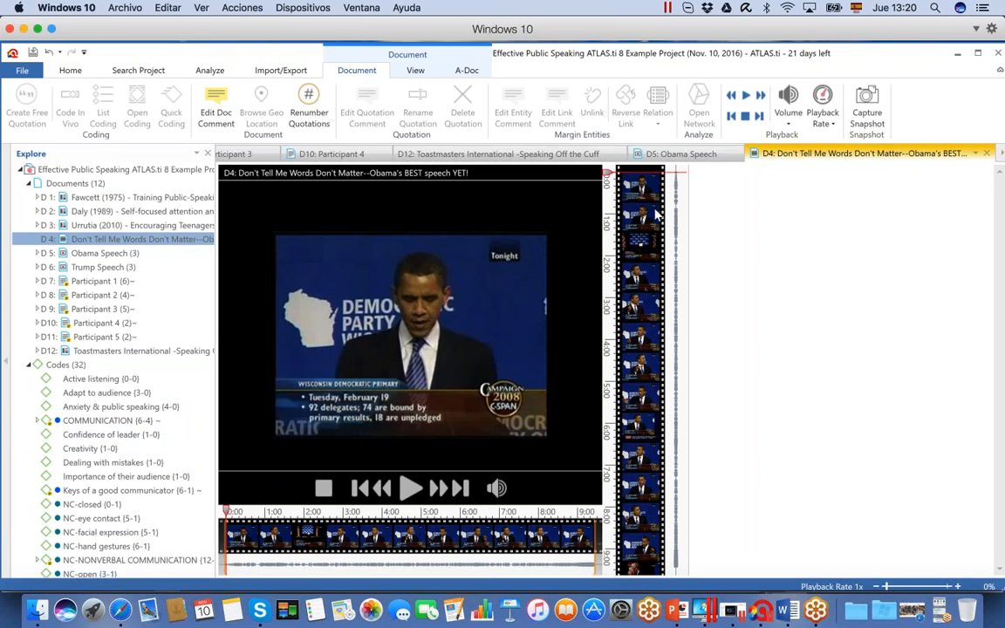
{"action": "key", "text": "space"}
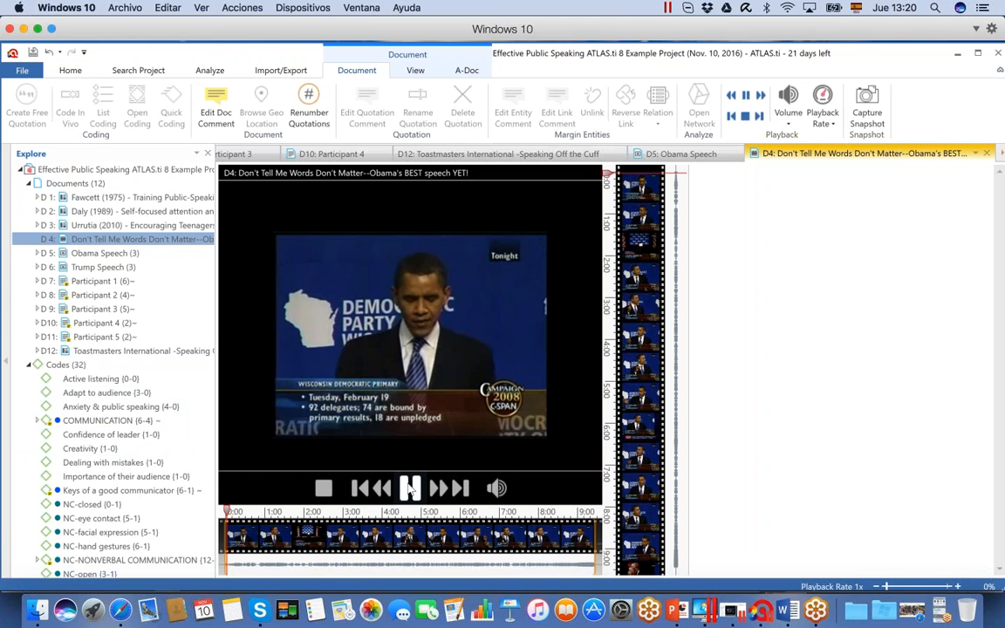
Mute the D4 video and code its segment from about 0:34 to 2:28 with "Confidence of leader"
{"action": "left_click_drag", "start_coordinate": [635, 196], "coordinate": [637, 276]}
{"action": "mouse_move", "coordinate": [412, 488]}
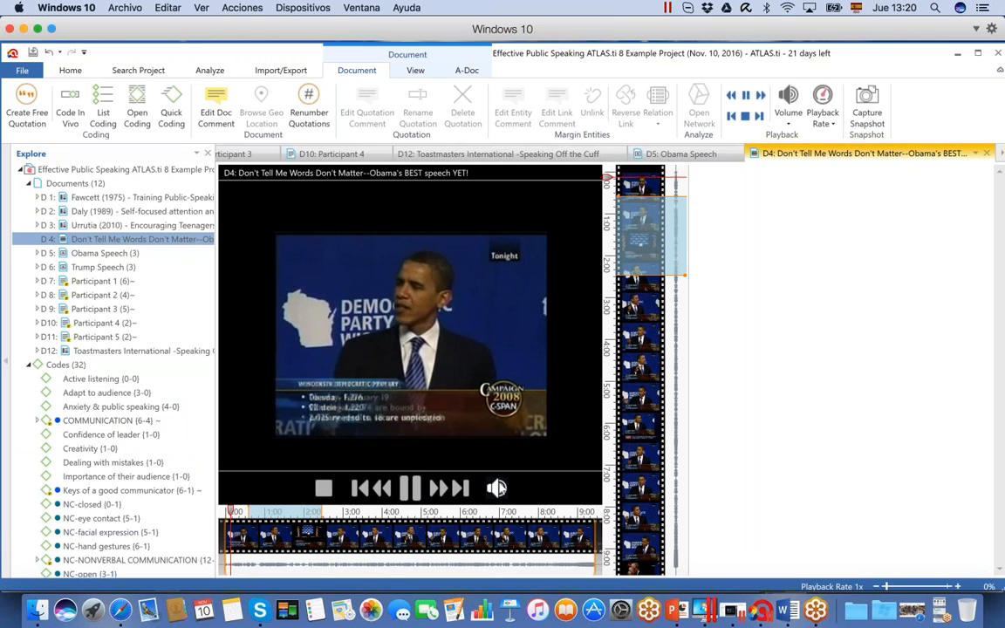
{"action": "left_click", "coordinate": [497, 489]}
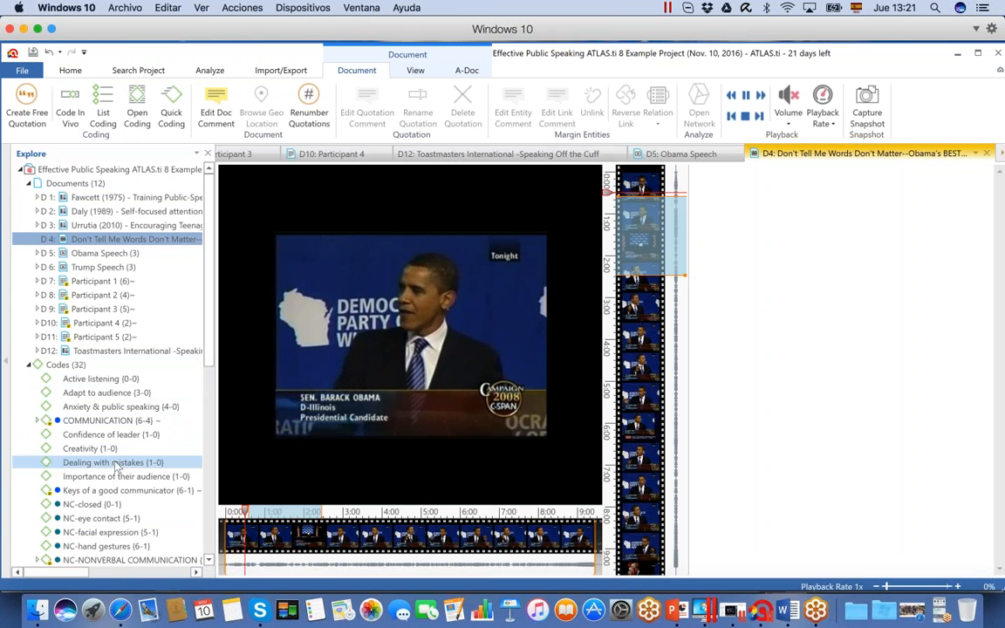
{"action": "left_click", "coordinate": [97, 434]}
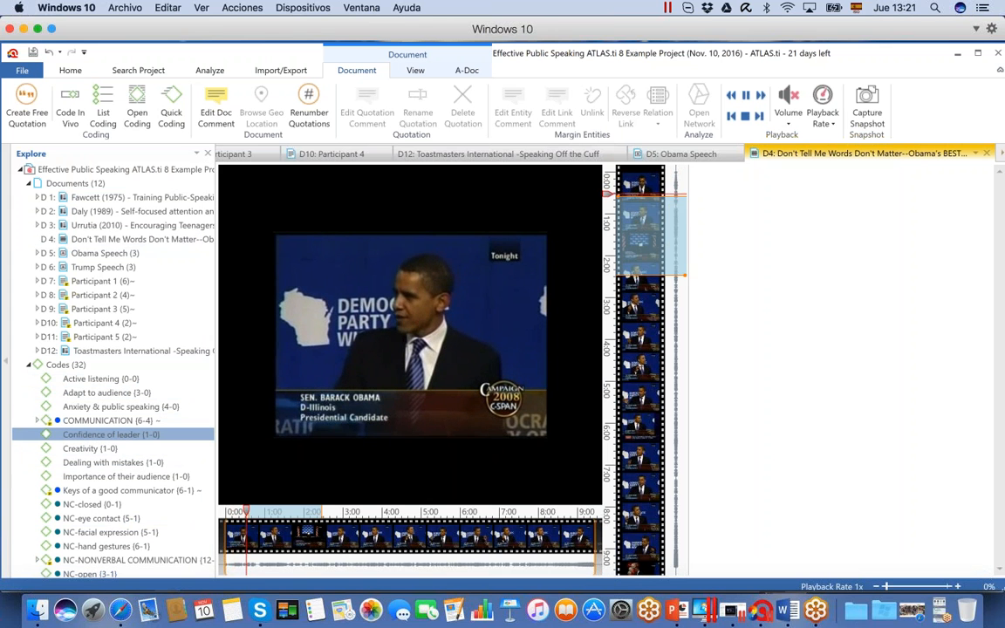
{"action": "left_click_drag", "start_coordinate": [97, 435], "coordinate": [650, 236]}
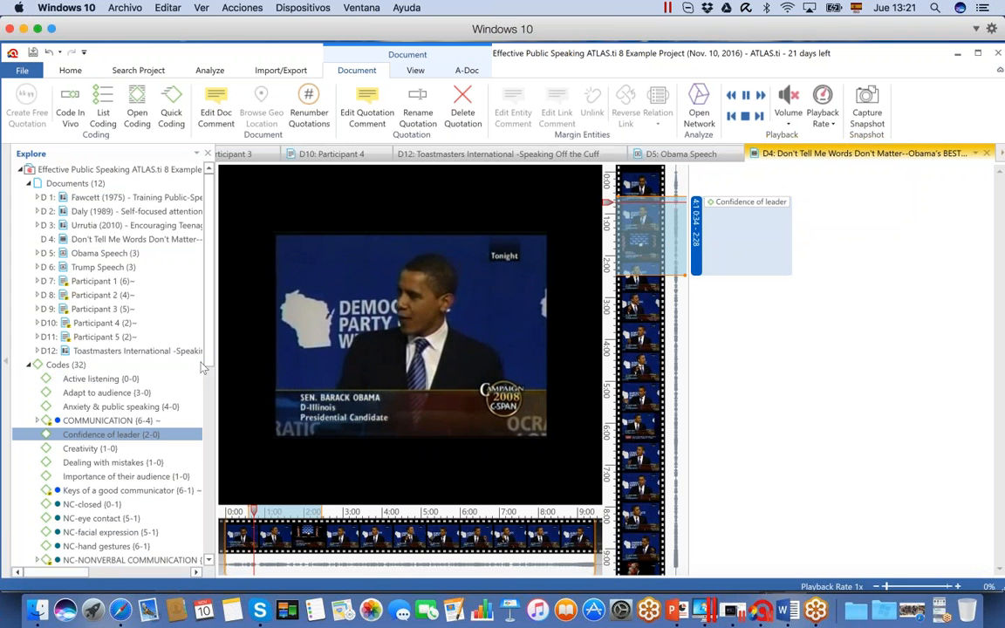
Code the D4 video segment from about 3:07 to 5:04 with NC-NONVERBAL COMMUNICATION
{"action": "scroll", "coordinate": [174, 414], "scroll_direction": "down", "scroll_amount": 5}
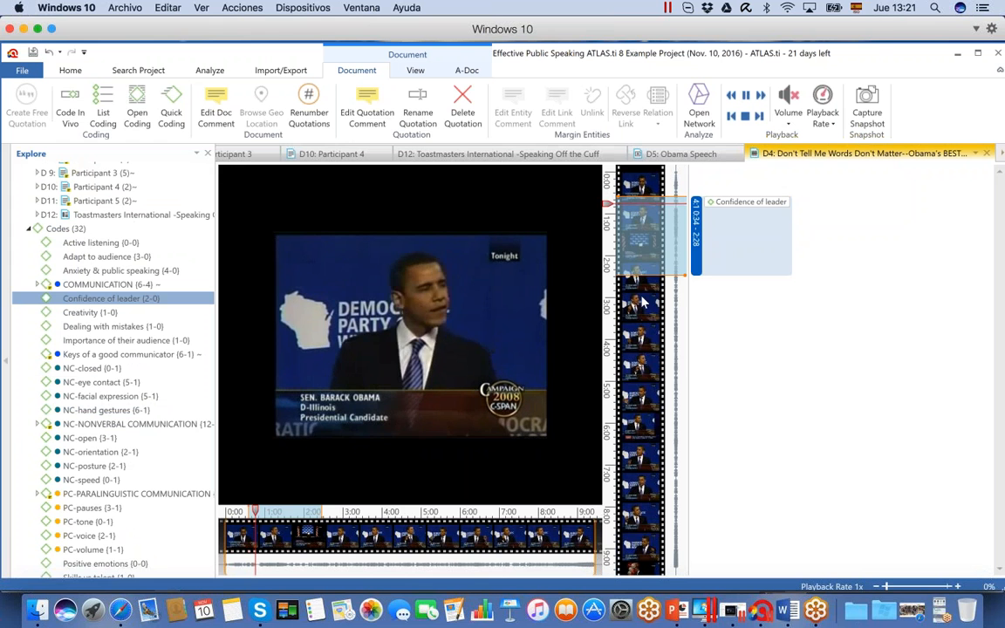
{"action": "left_click", "coordinate": [644, 345]}
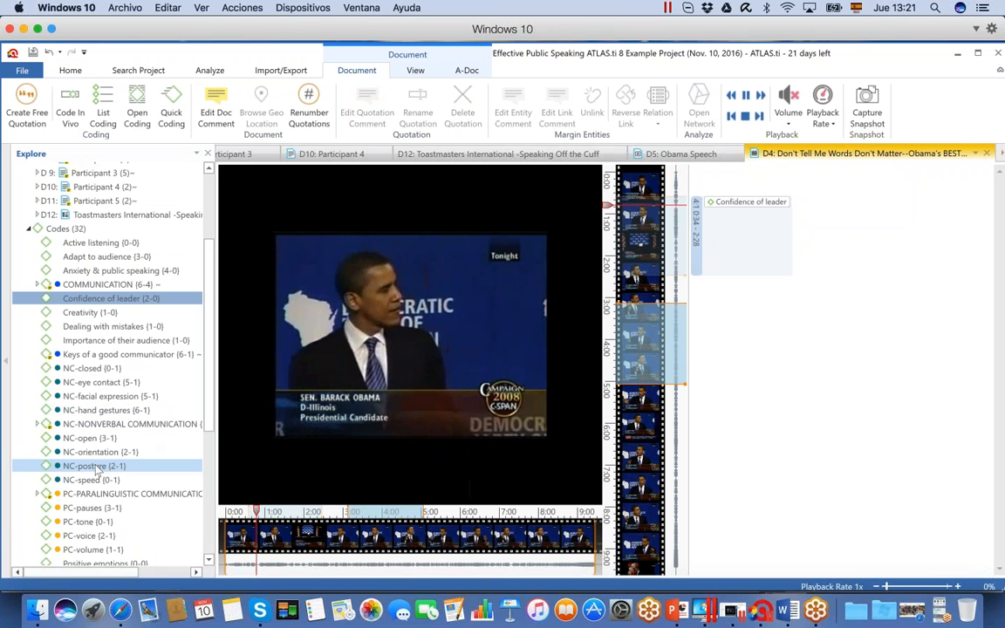
{"action": "left_click_drag", "start_coordinate": [91, 425], "coordinate": [637, 348]}
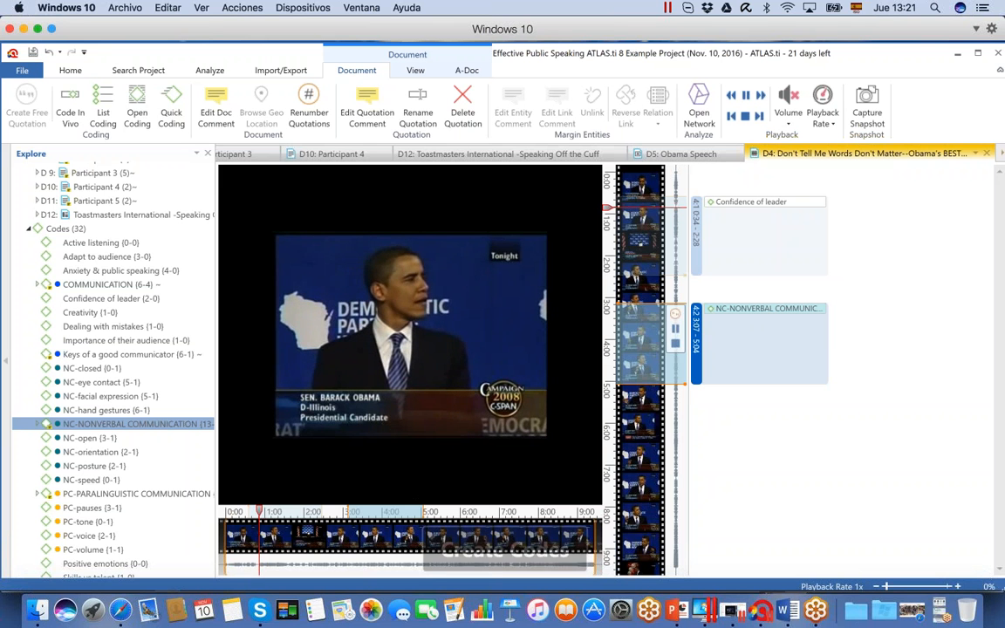
Create a free quotation on the D4 video spanning about 0:16 to 7:56
{"action": "left_click", "coordinate": [639, 403]}
{"action": "left_click_drag", "start_coordinate": [639, 405], "coordinate": [641, 504]}
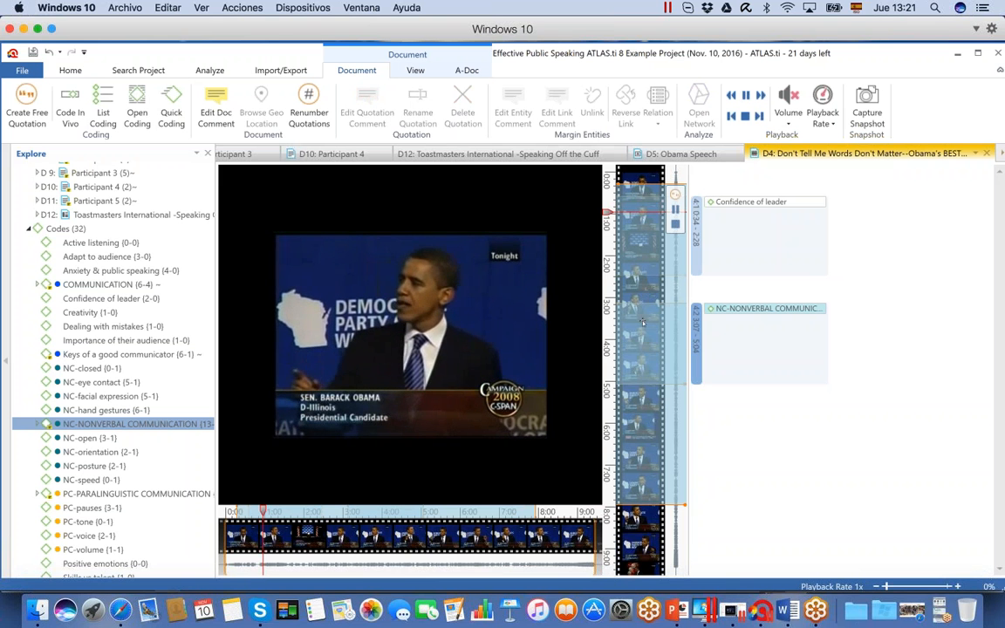
{"action": "left_click", "coordinate": [32, 98]}
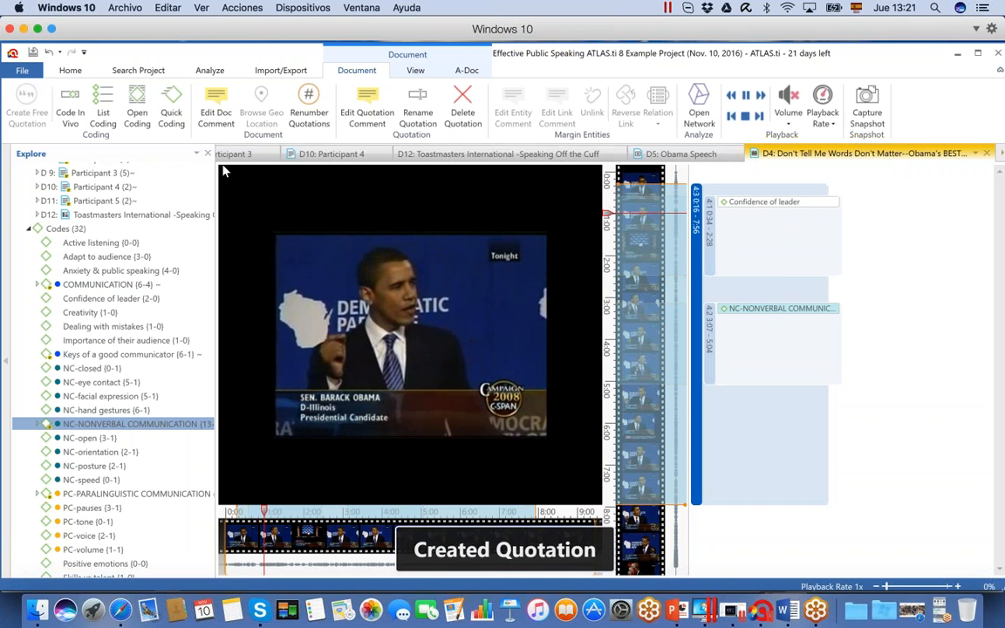
Apply open coding to the long D4 video quotation with a new code named "Obama"
{"action": "right_click", "coordinate": [697, 205]}
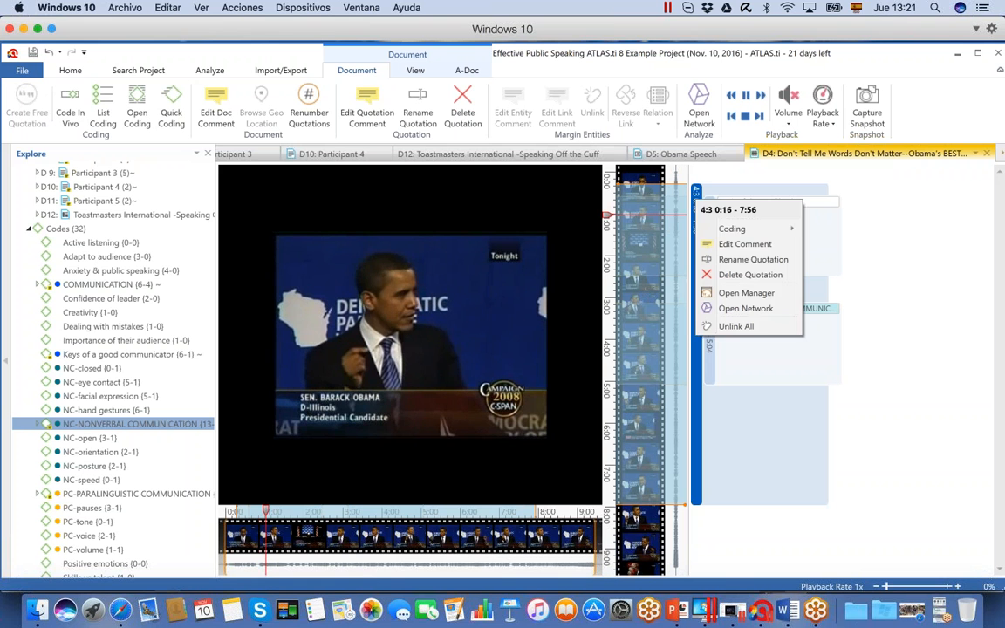
{"action": "mouse_move", "coordinate": [721, 232]}
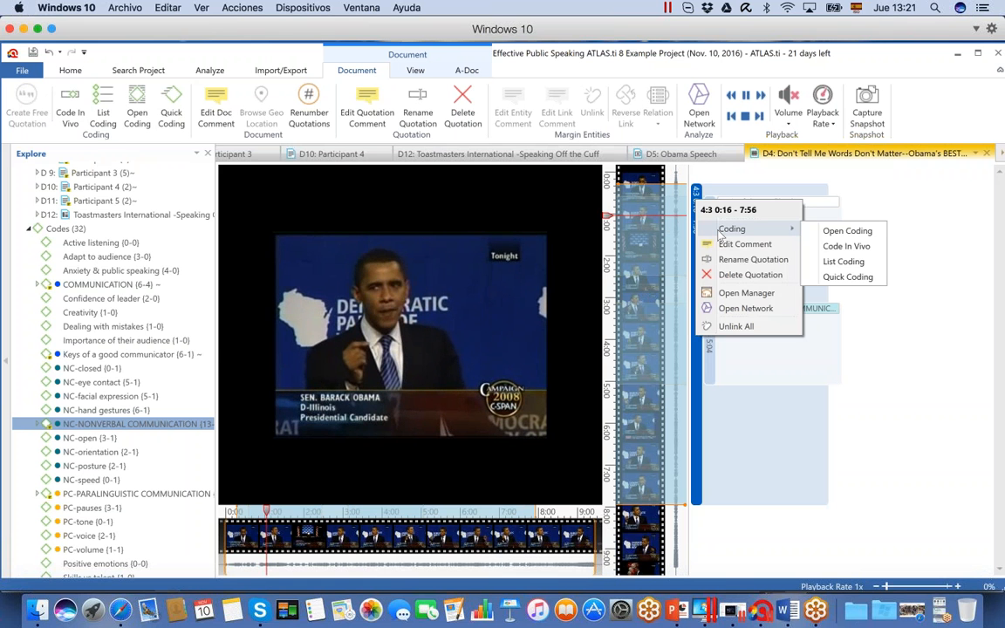
{"action": "left_click", "coordinate": [846, 230]}
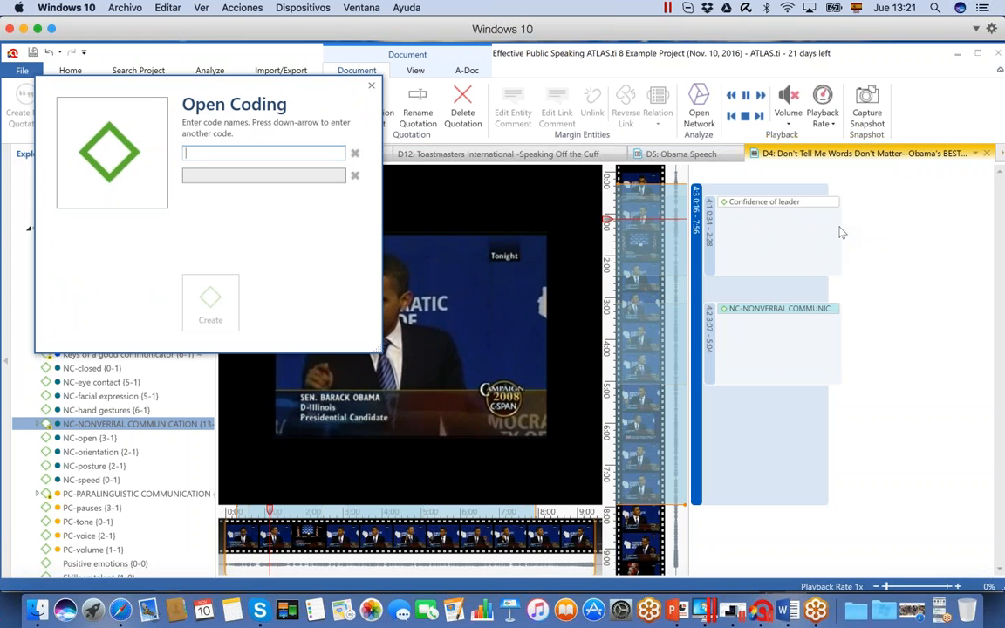
{"action": "type", "text": "Obama"}
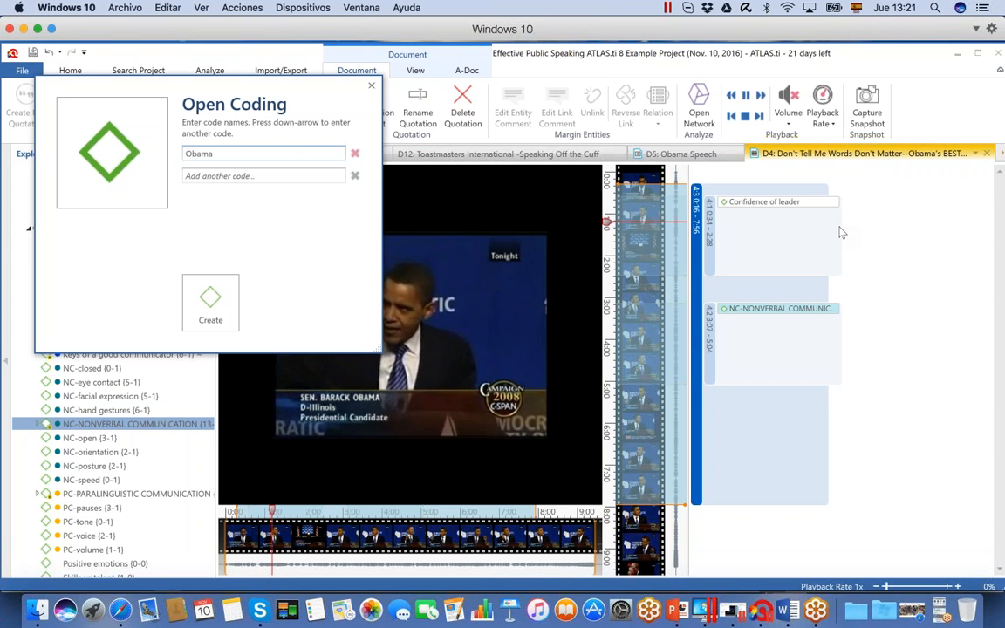
{"action": "left_click", "coordinate": [210, 301]}
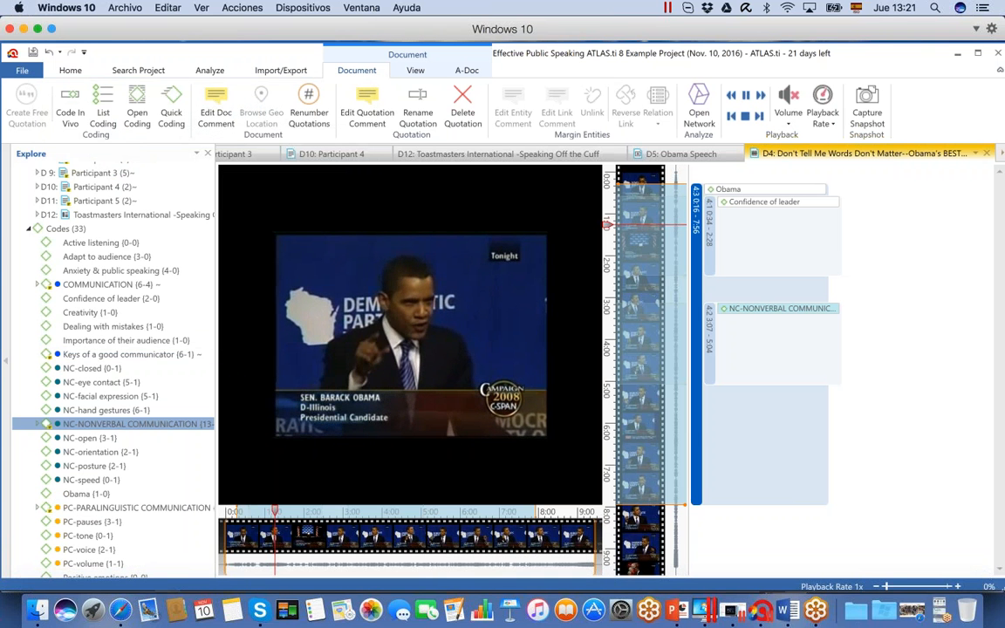
Open the D5 Obama Speech image and create a free quotation on a large rectangle covering the speaker and most of the podium
{"action": "scroll", "coordinate": [210, 252], "scroll_direction": "up", "scroll_amount": 1}
{"action": "scroll", "coordinate": [210, 252], "scroll_direction": "up", "scroll_amount": 3}
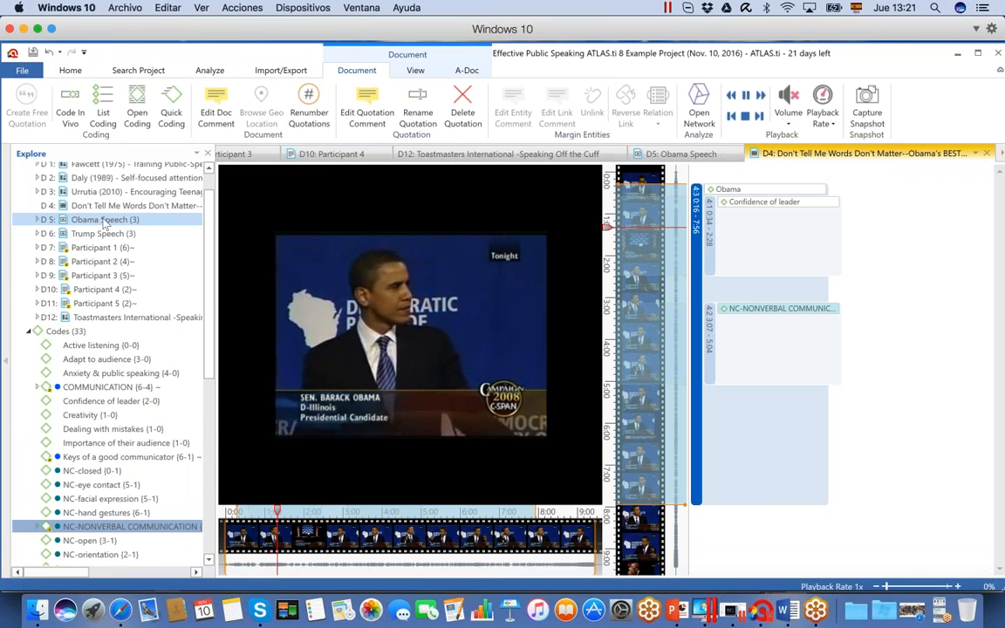
{"action": "left_click", "coordinate": [103, 221]}
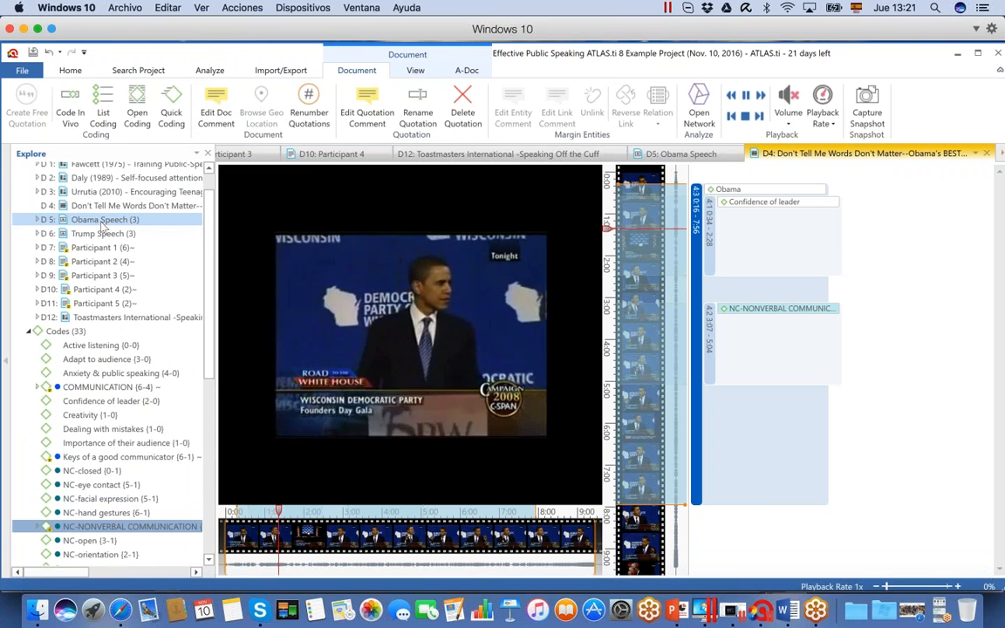
{"action": "double_click", "coordinate": [103, 221]}
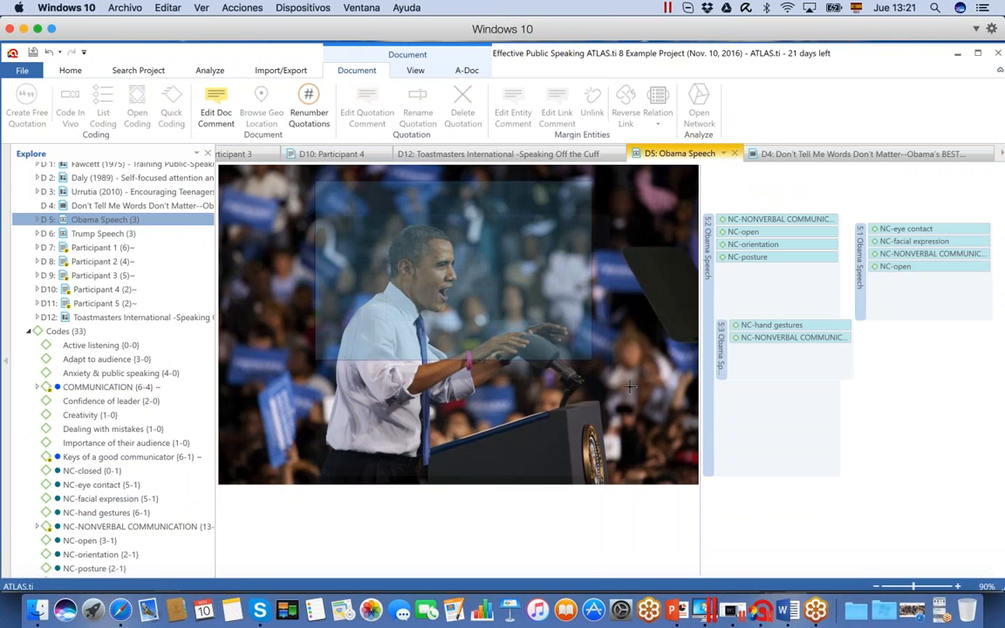
{"action": "left_click_drag", "start_coordinate": [641, 441], "coordinate": [673, 457]}
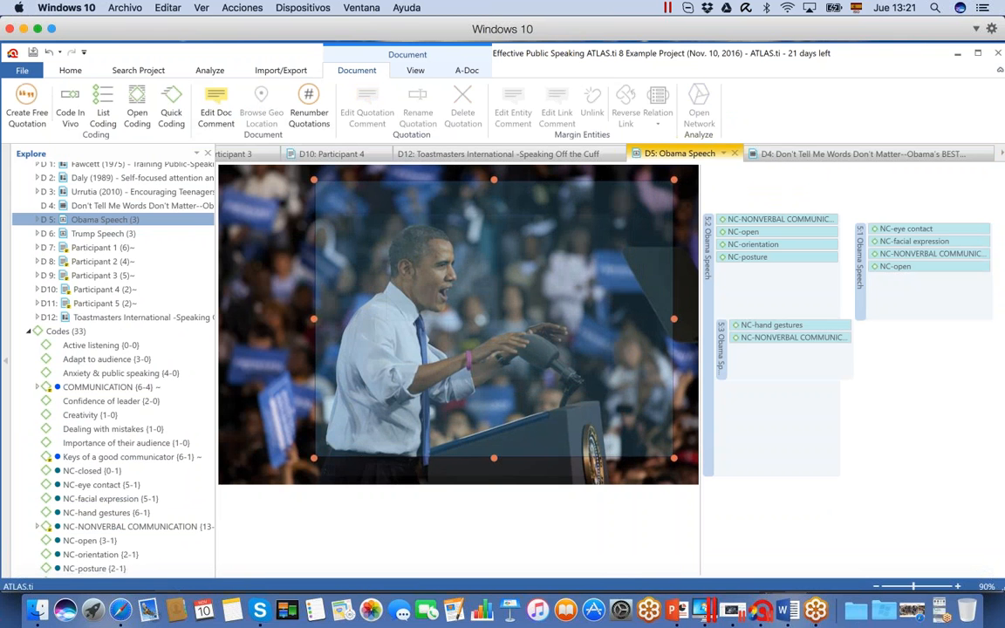
{"action": "left_click_drag", "start_coordinate": [600, 400], "coordinate": [585, 396]}
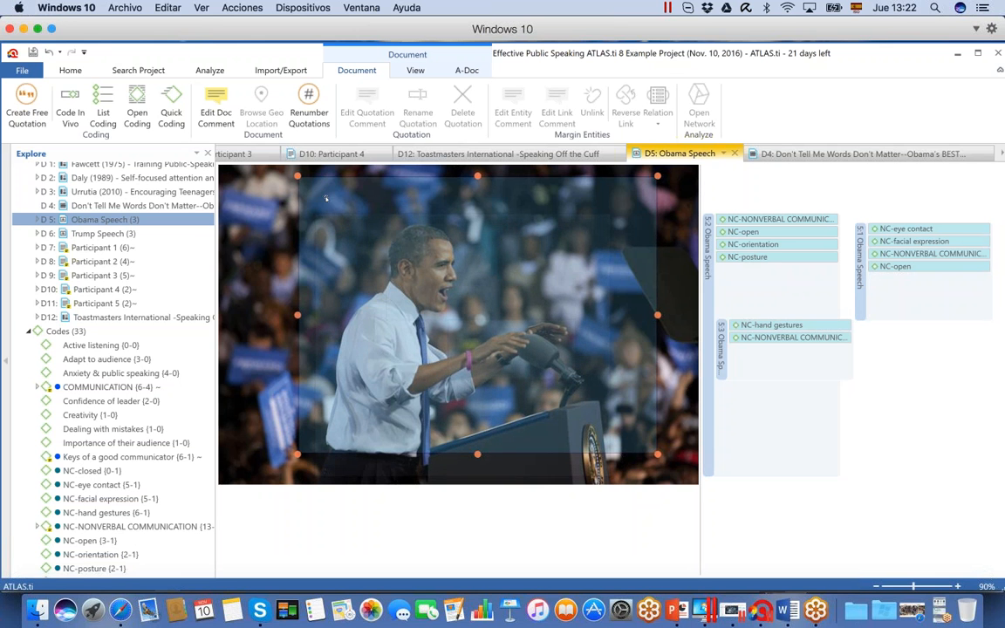
{"action": "left_click", "coordinate": [26, 101]}
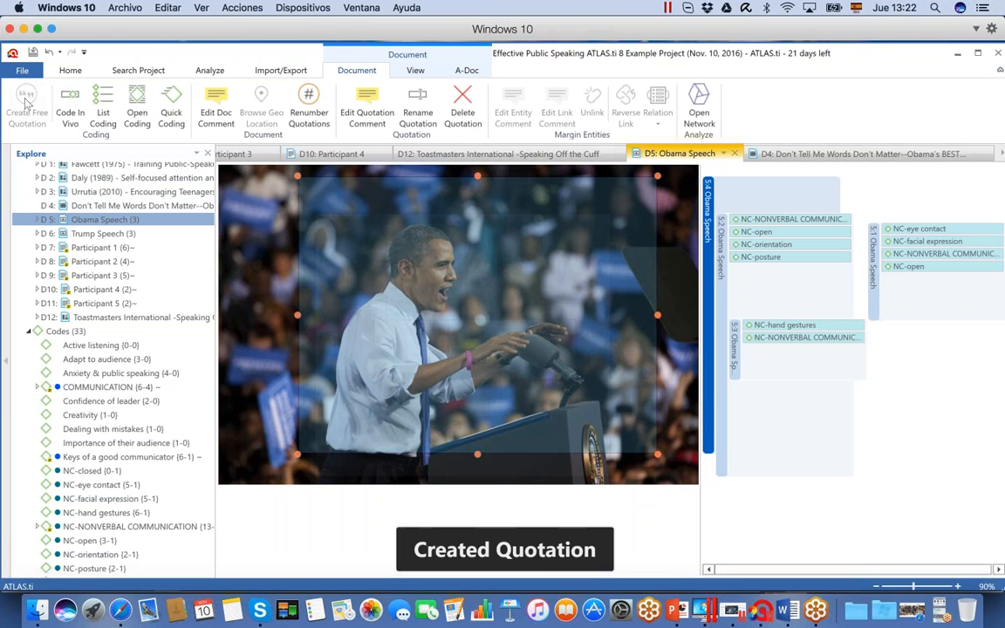
Code the new D5 image quotation with "Confidence of leader" and collapse the project explorer
{"action": "left_click", "coordinate": [66, 402]}
{"action": "left_click_drag", "start_coordinate": [67, 404], "coordinate": [397, 272]}
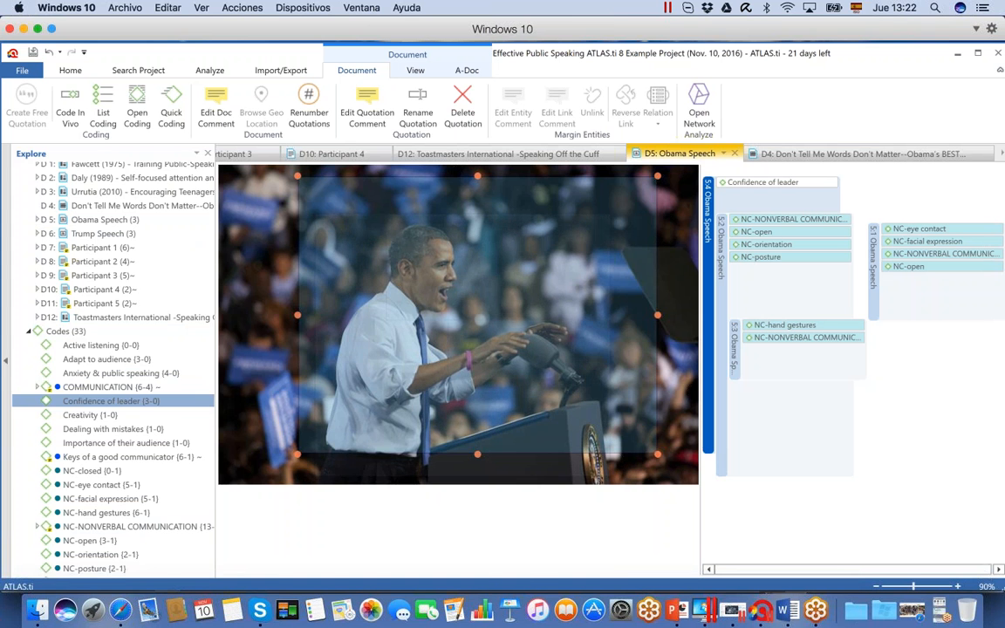
{"action": "left_click", "coordinate": [6, 361]}
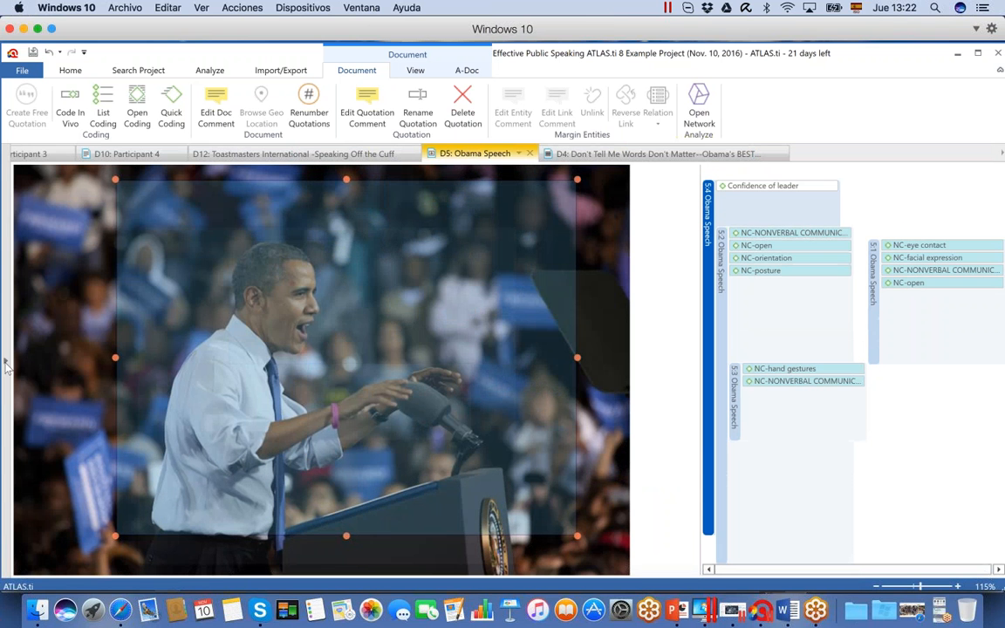
Open the Code Manager, dock it in the main window and place it in a new tab group to the right of the documents
{"action": "left_click", "coordinate": [73, 71]}
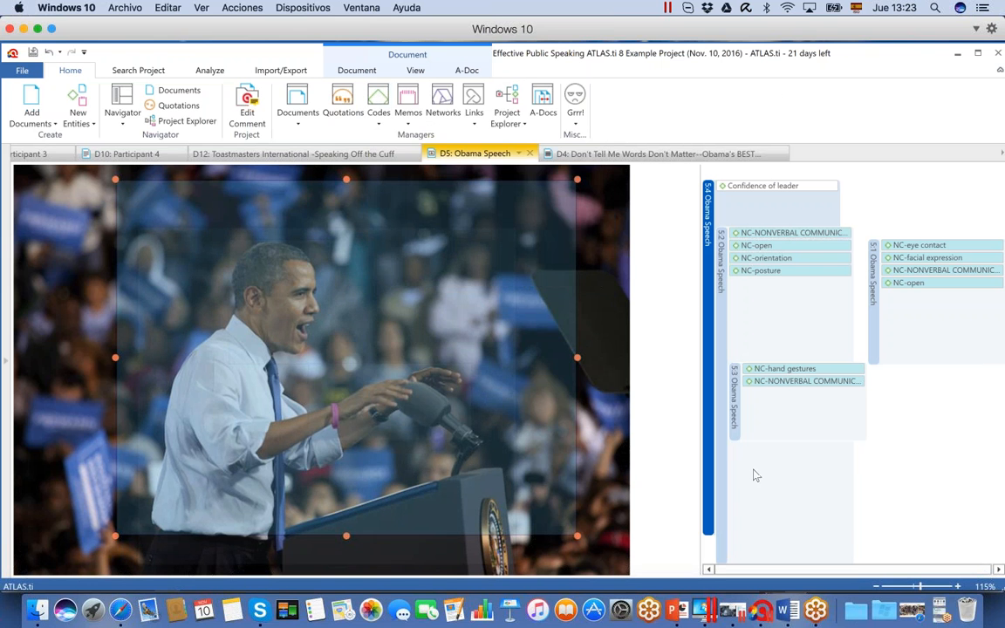
{"action": "left_click", "coordinate": [378, 103]}
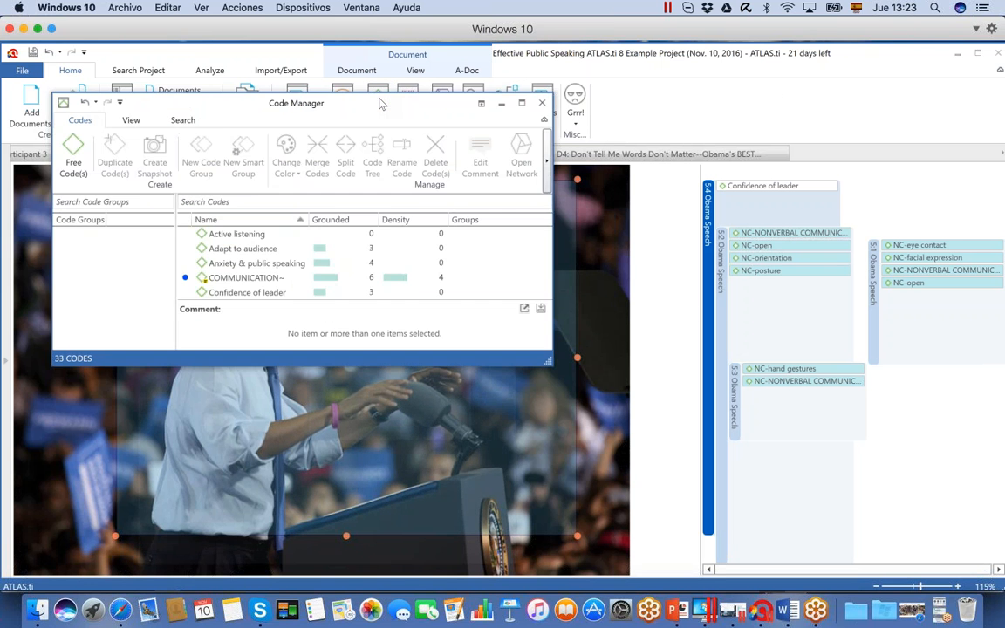
{"action": "left_click_drag", "start_coordinate": [381, 103], "coordinate": [461, 164]}
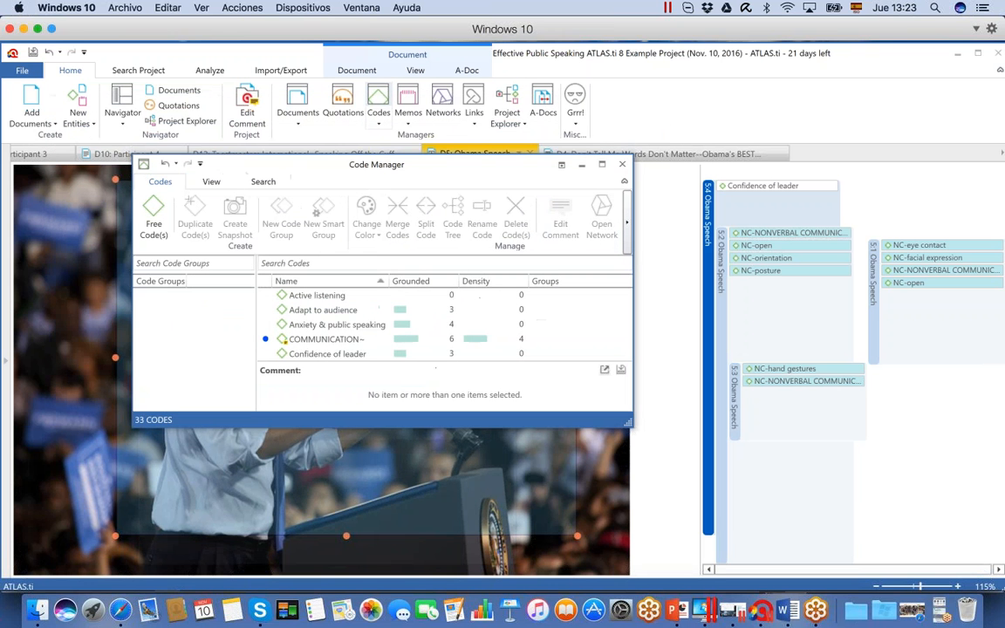
{"action": "left_click", "coordinate": [478, 340]}
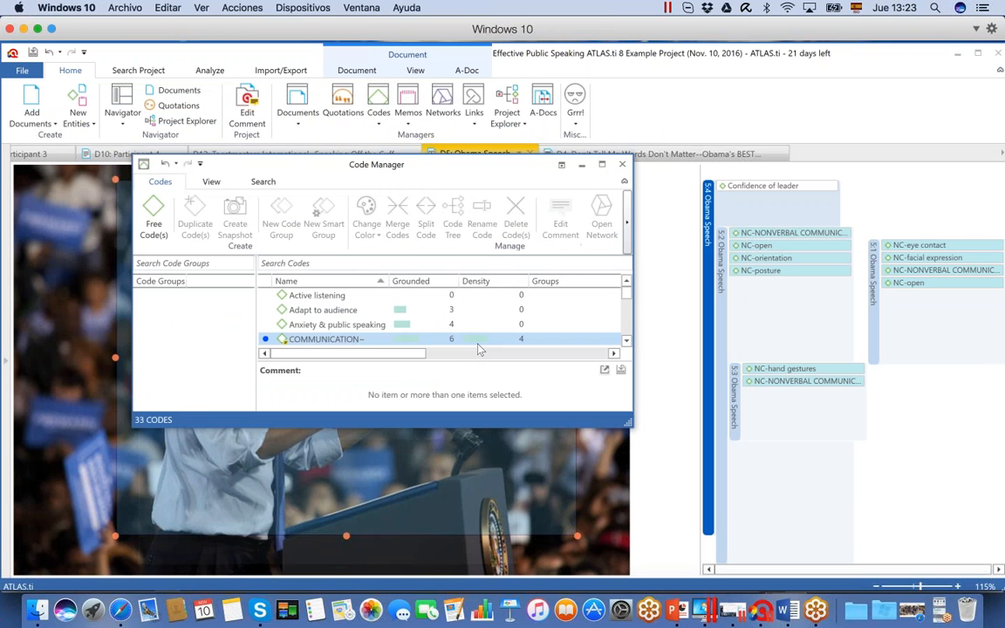
{"action": "left_click", "coordinate": [562, 167]}
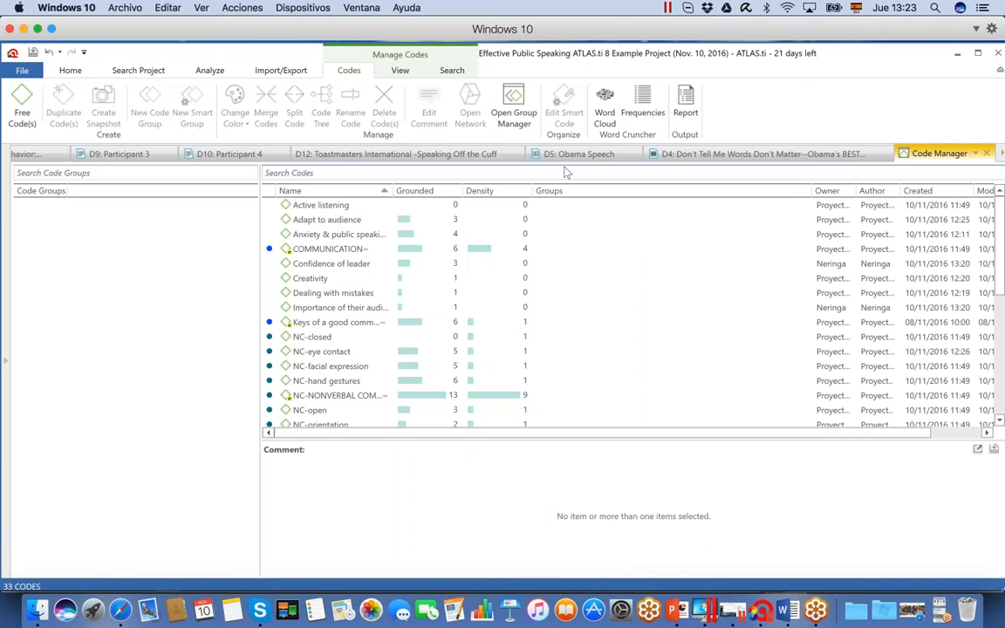
{"action": "left_click", "coordinate": [976, 154]}
{"action": "mouse_move", "coordinate": [971, 242]}
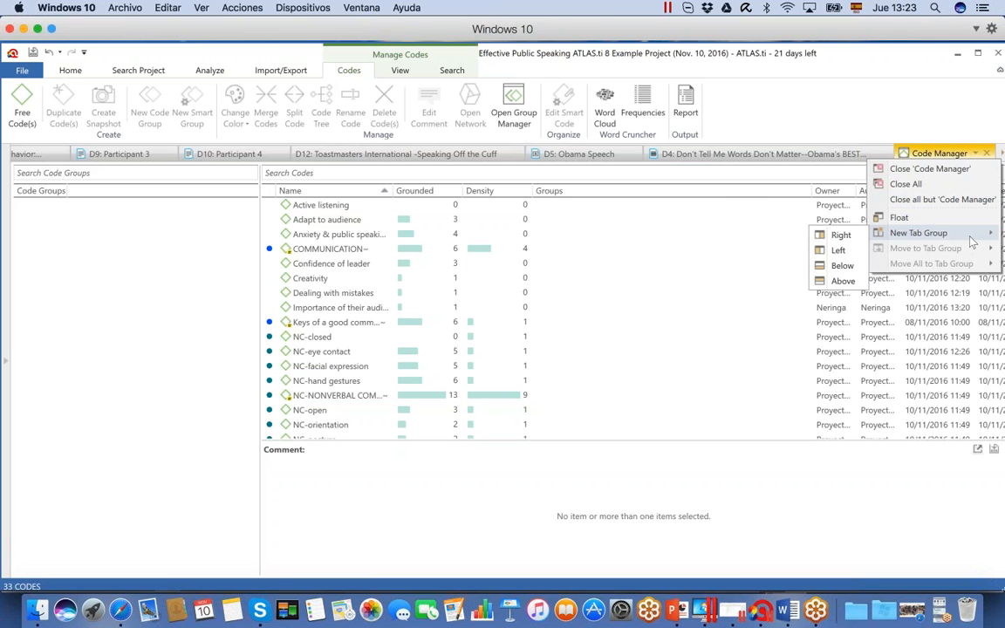
{"action": "left_click", "coordinate": [837, 235]}
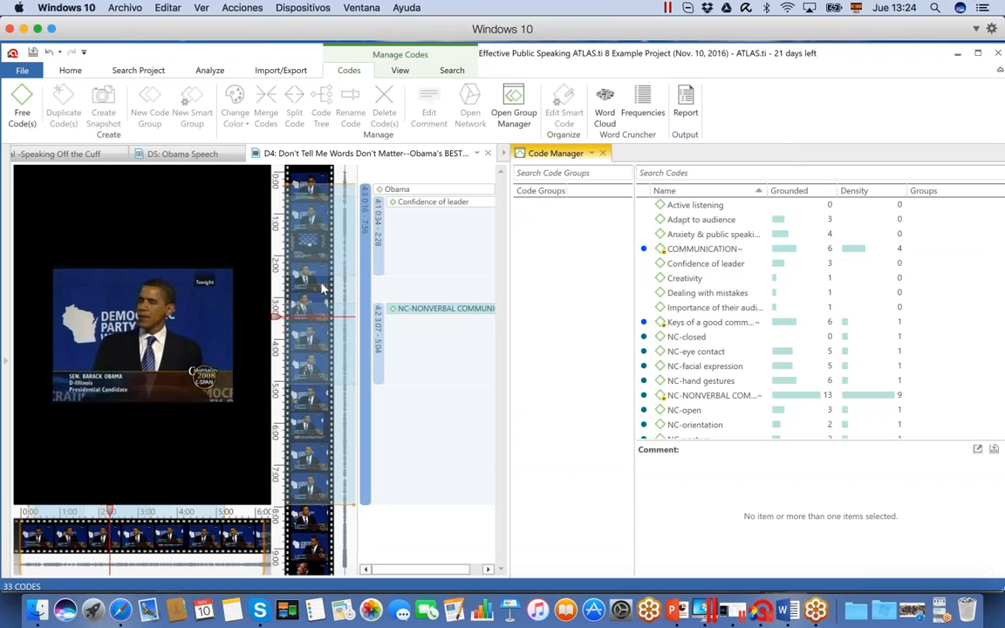
Create a free quotation on the D4 video from about 0:09 to 3:59 and code it with COMMUNICATION from the Code Manager
{"action": "left_click", "coordinate": [307, 183]}
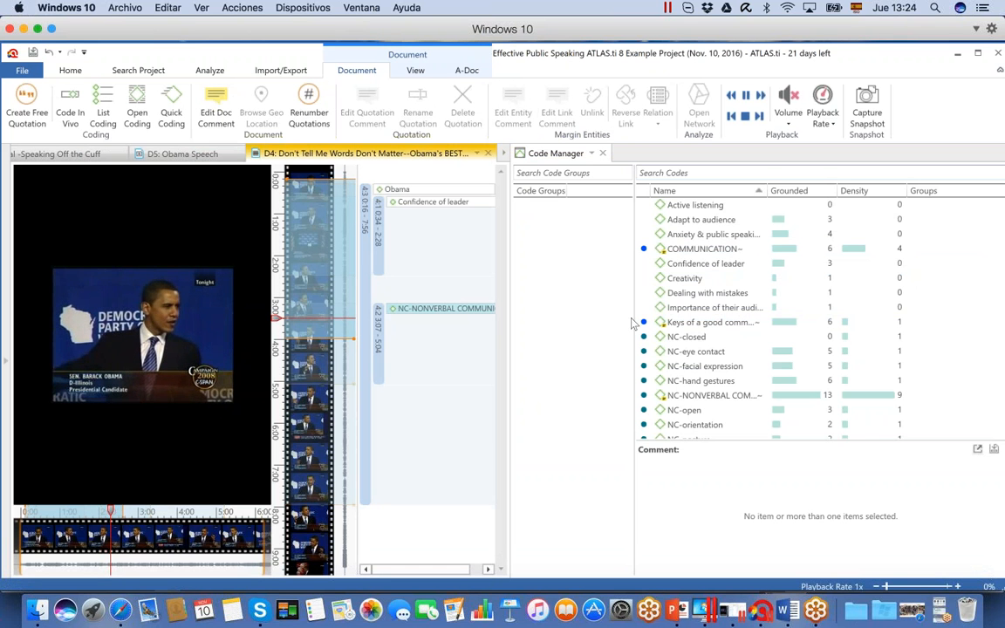
{"action": "left_click", "coordinate": [27, 98]}
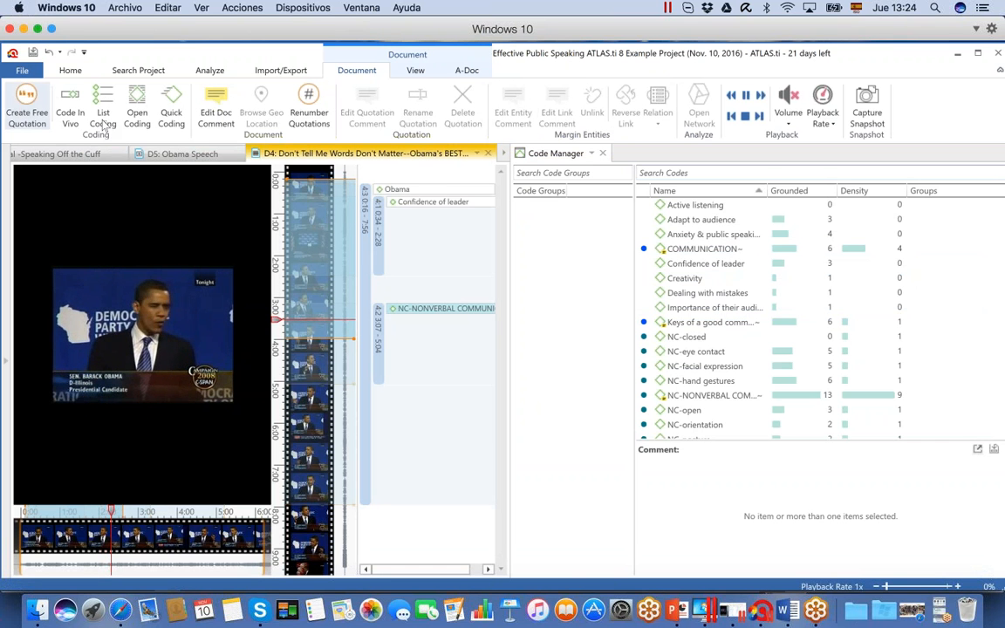
{"action": "left_click", "coordinate": [633, 249]}
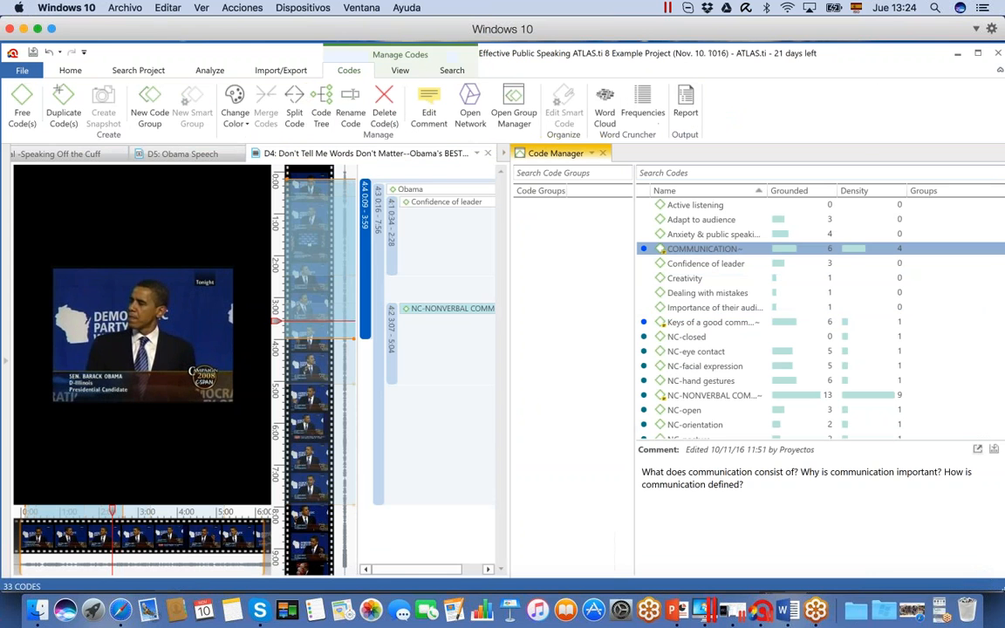
{"action": "left_click_drag", "start_coordinate": [660, 248], "coordinate": [365, 253]}
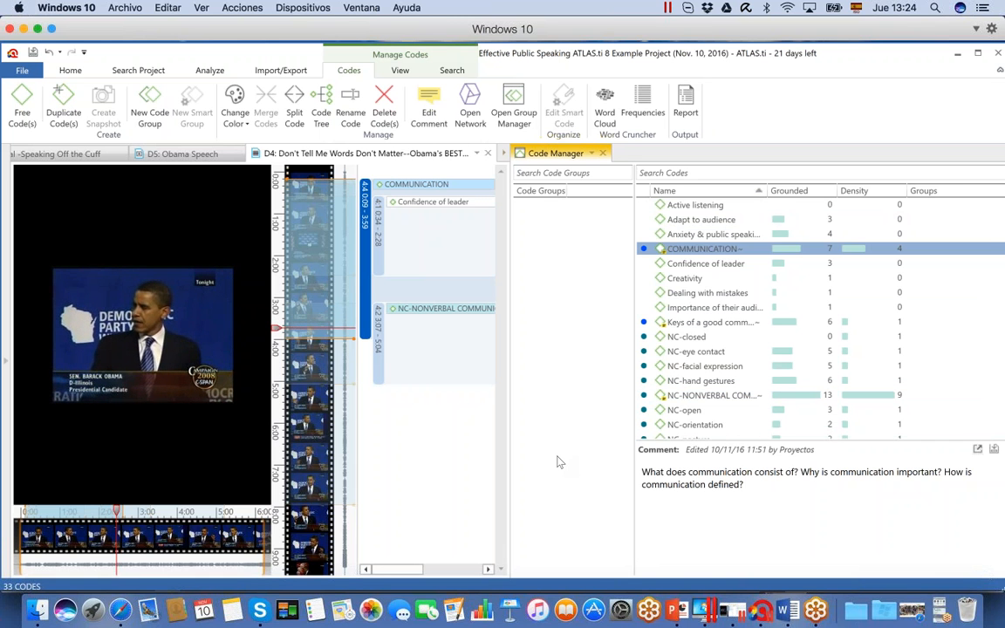
Float the Code Manager as a separate window and enlarge it to full screen
{"action": "left_click", "coordinate": [591, 154]}
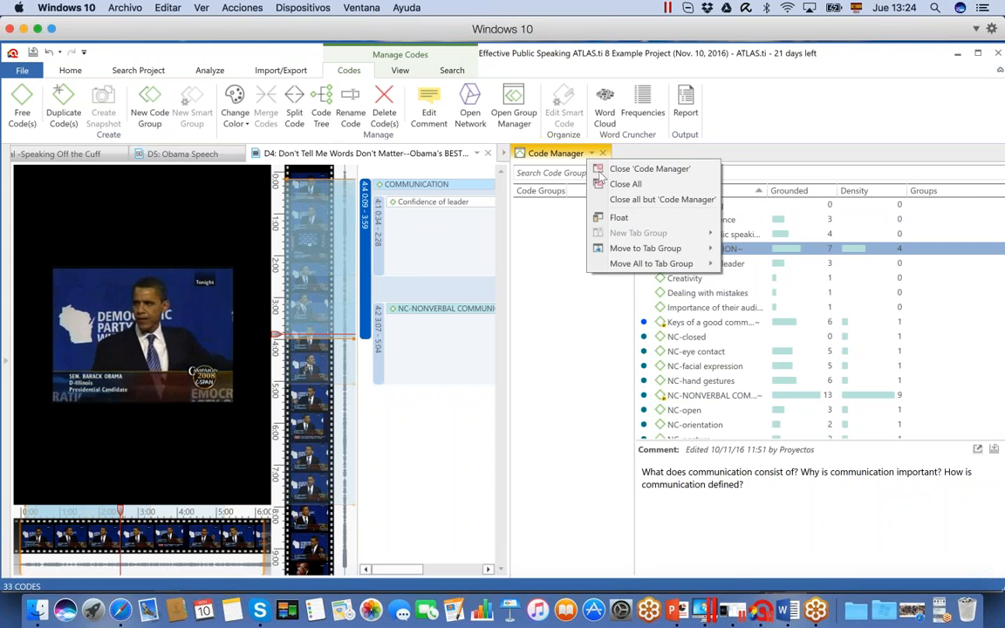
{"action": "left_click", "coordinate": [617, 218]}
{"action": "left_click_drag", "start_coordinate": [499, 165], "coordinate": [547, 61]}
{"action": "left_click_drag", "start_coordinate": [681, 324], "coordinate": [785, 554]}
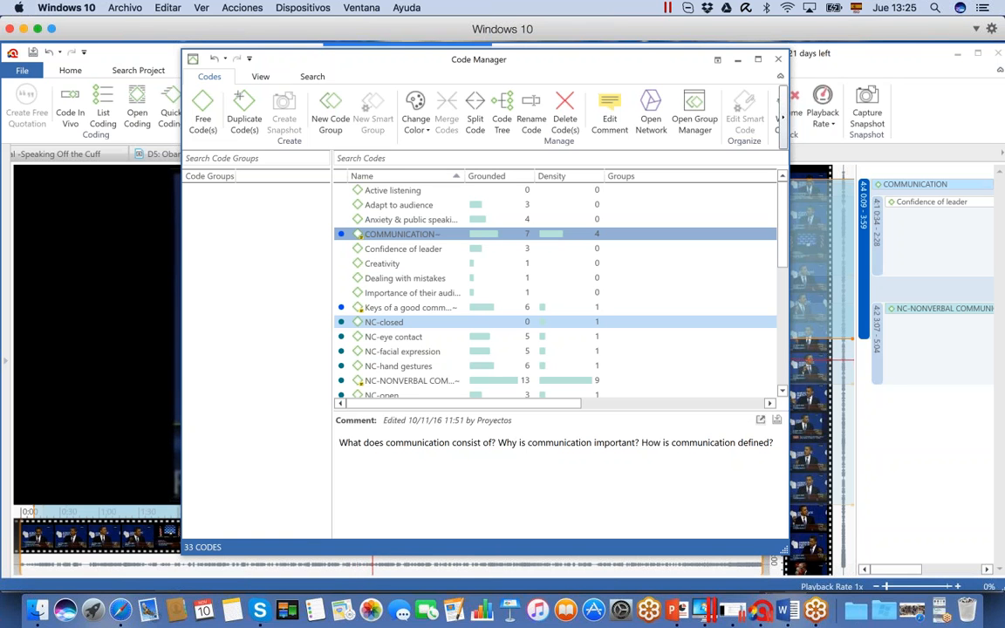
{"action": "left_click_drag", "start_coordinate": [617, 65], "coordinate": [630, 44]}
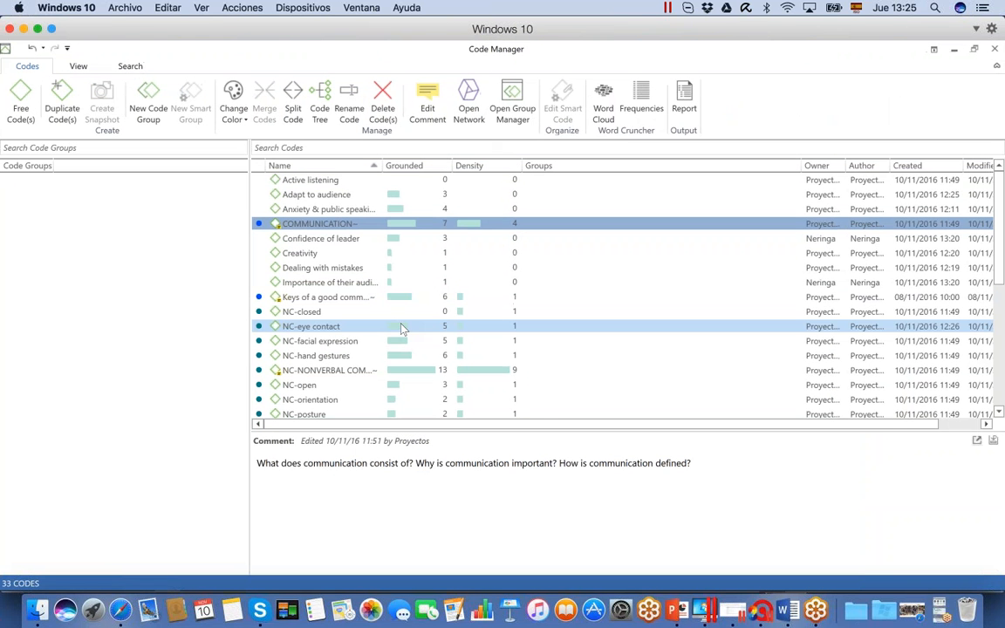
Review the comments of the Anxiety & public speaking, Creativity, COMMUNICATION and NC-NONVERBAL COMMUNICATION codes
{"action": "left_click", "coordinate": [314, 210]}
{"action": "left_click", "coordinate": [329, 255]}
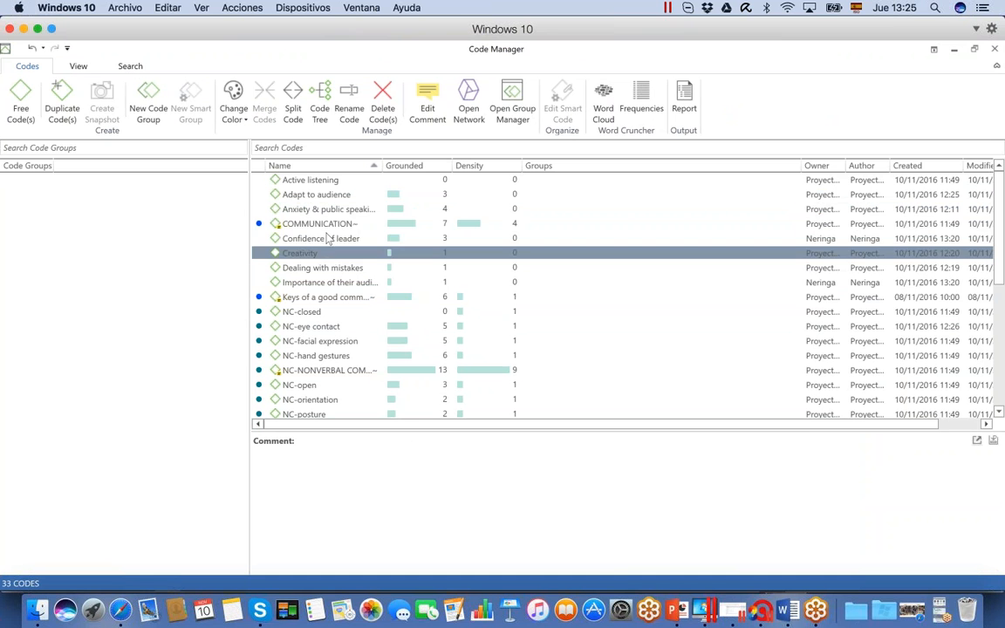
{"action": "left_click", "coordinate": [328, 225]}
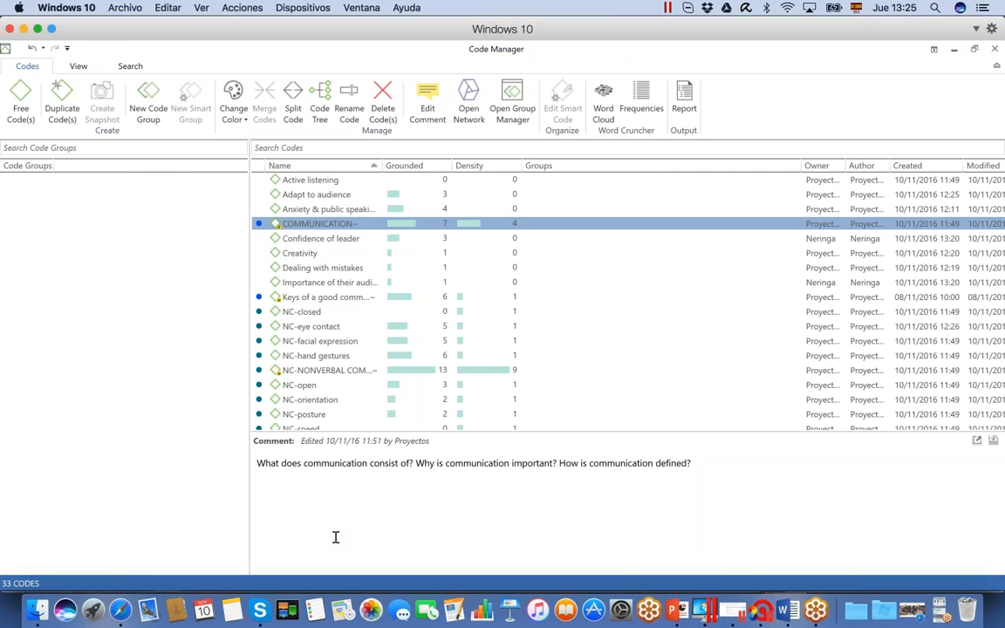
{"action": "left_click", "coordinate": [333, 372]}
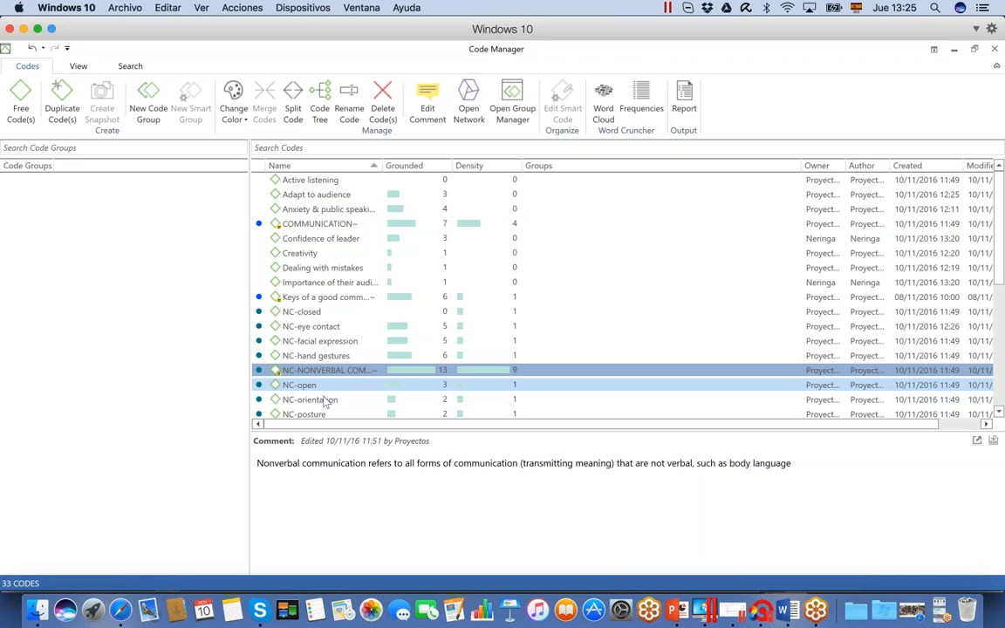
Add the comment "Operational definition of the code" to the NC-orientation code
{"action": "left_click", "coordinate": [318, 399]}
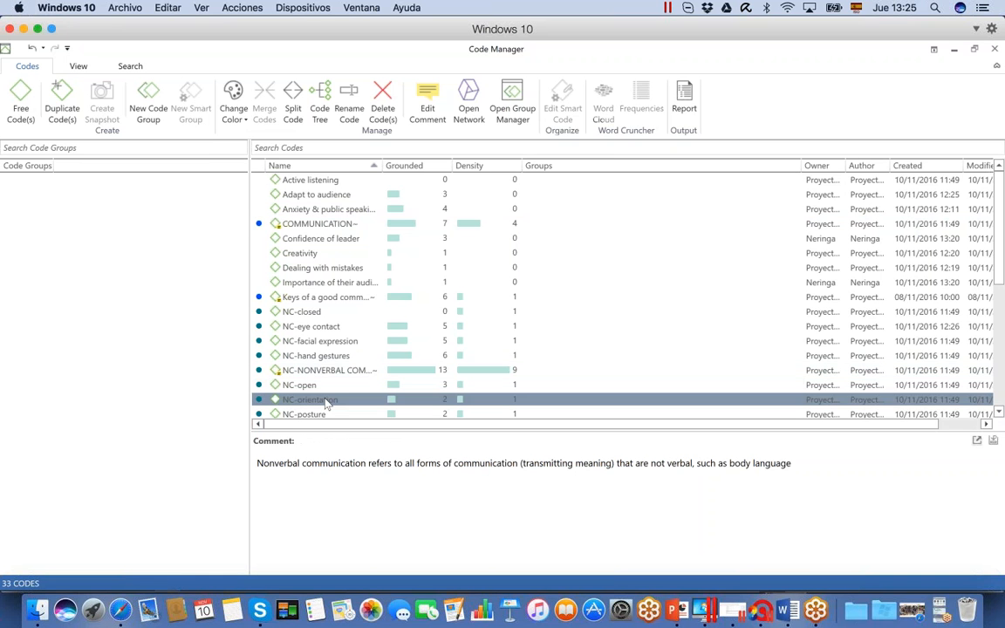
{"action": "left_click", "coordinate": [288, 482]}
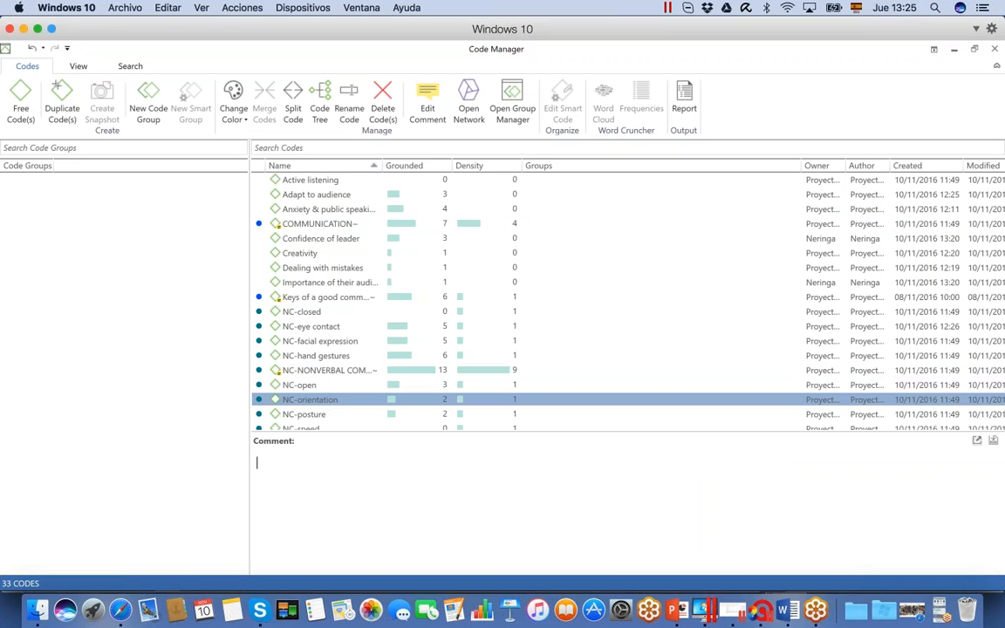
{"action": "type", "text": "Operational definition of the code"}
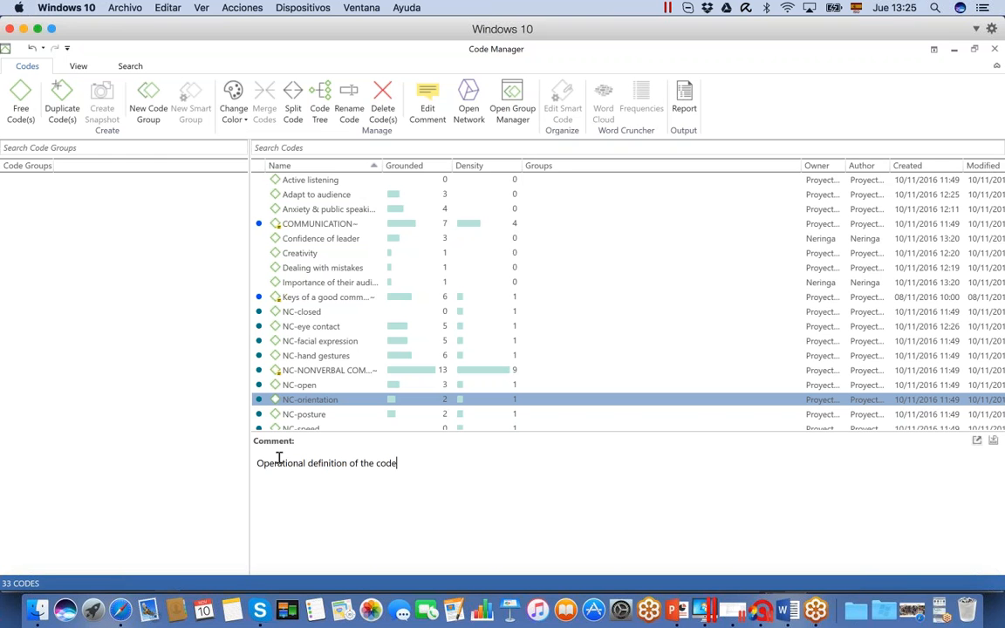
{"action": "left_click", "coordinate": [314, 355]}
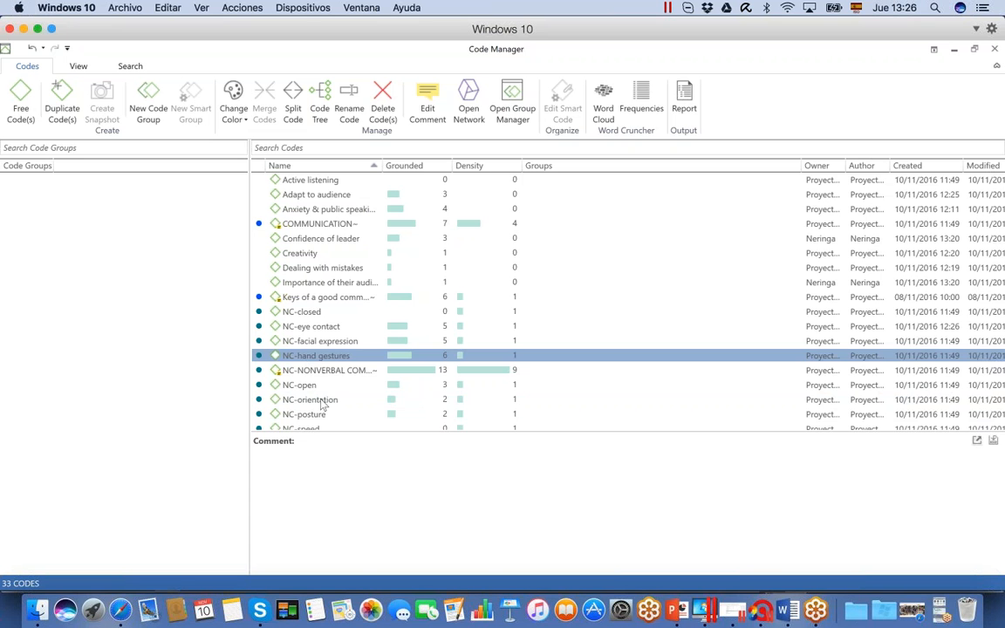
Change the color of the NC-orientation code to orange
{"action": "left_click", "coordinate": [321, 400]}
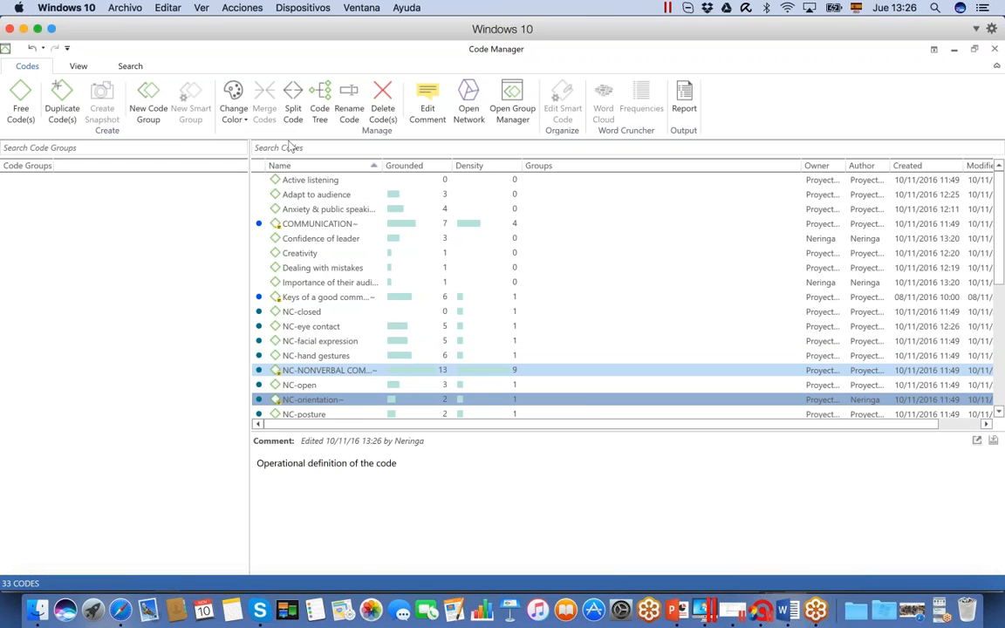
{"action": "left_click", "coordinate": [234, 105]}
{"action": "left_click", "coordinate": [232, 141]}
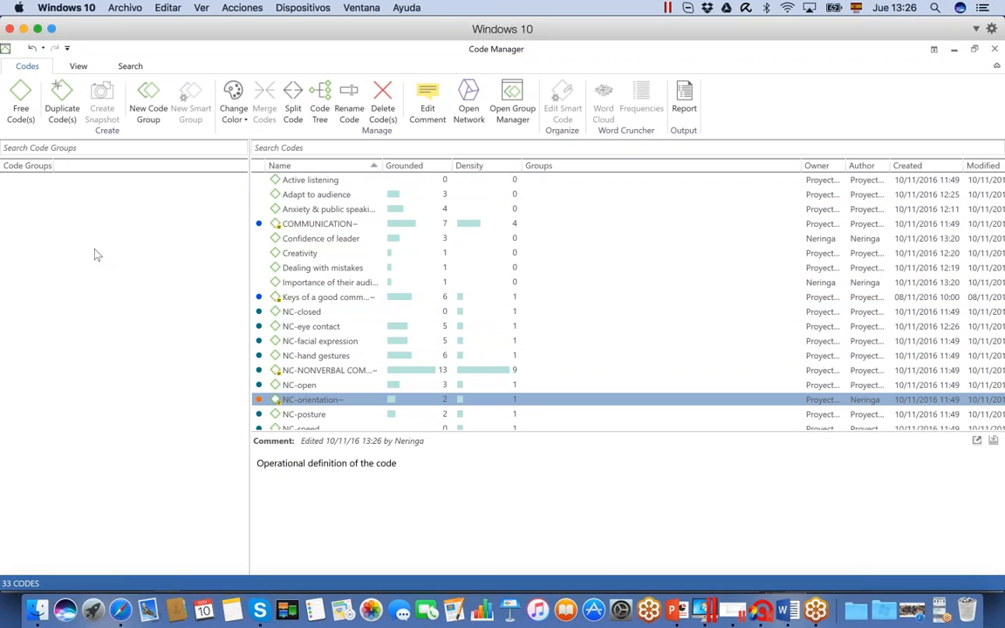
Create a code group named "Inductive codes" from Active listening, Adapt to audience and Anxiety & public speaking
{"action": "left_click", "coordinate": [303, 185]}
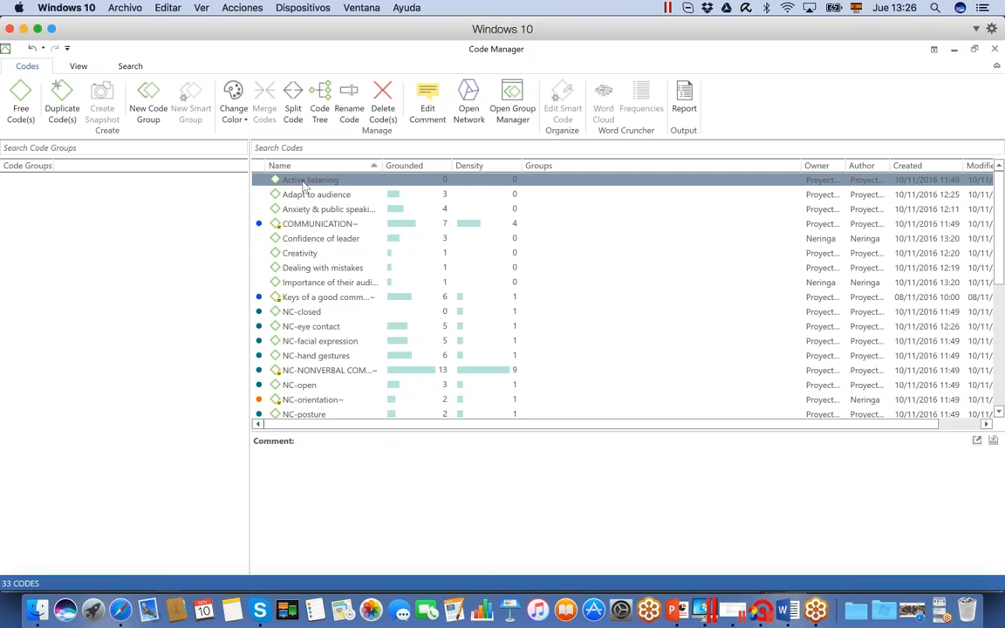
{"action": "left_click", "coordinate": [312, 209], "text": "shift"}
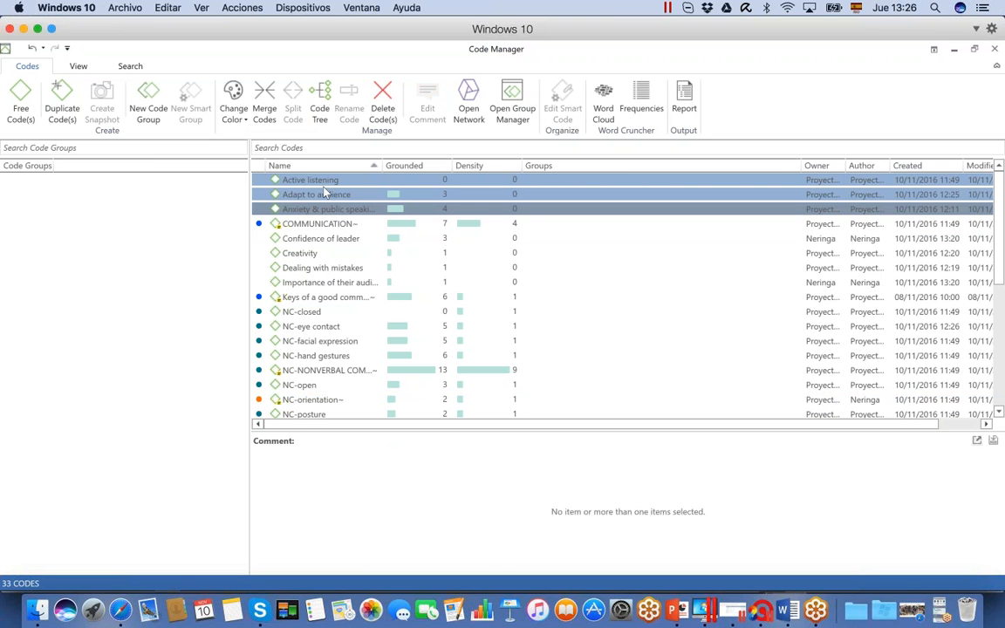
{"action": "left_click_drag", "start_coordinate": [334, 184], "coordinate": [140, 205]}
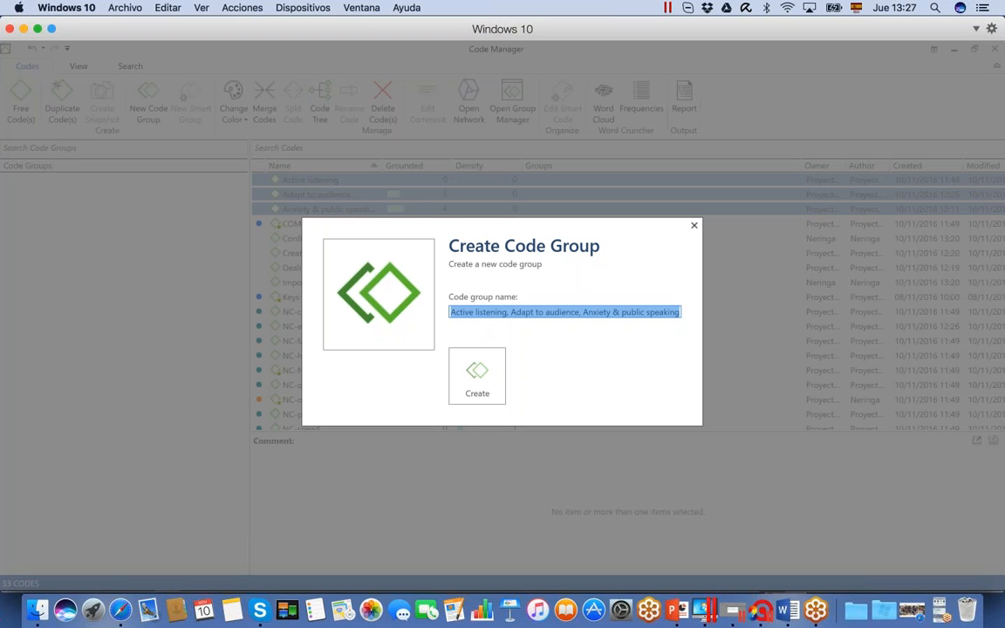
{"action": "type", "text": "Inductive codes"}
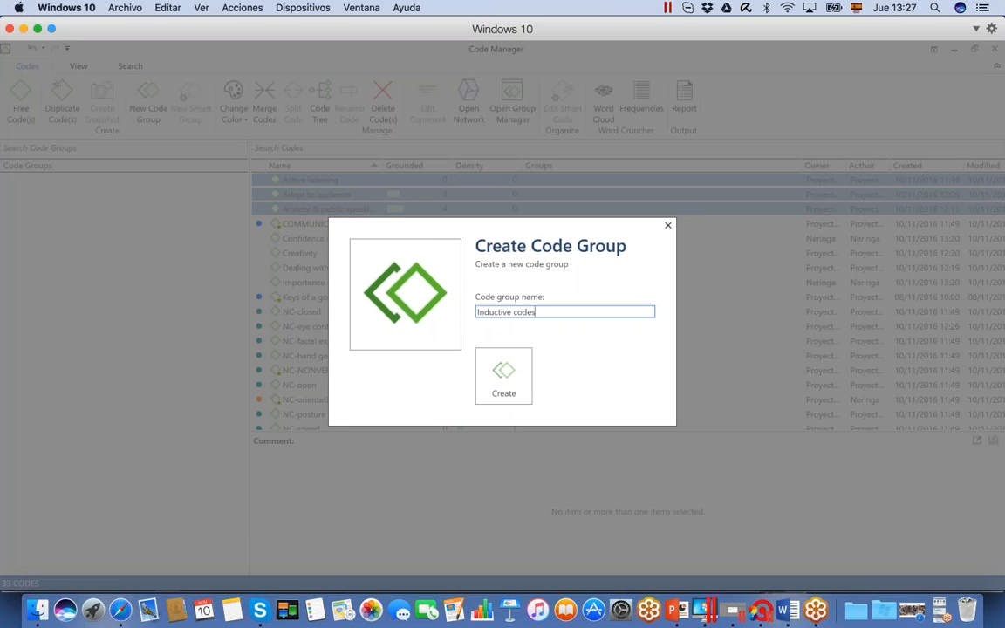
{"action": "left_click", "coordinate": [484, 386]}
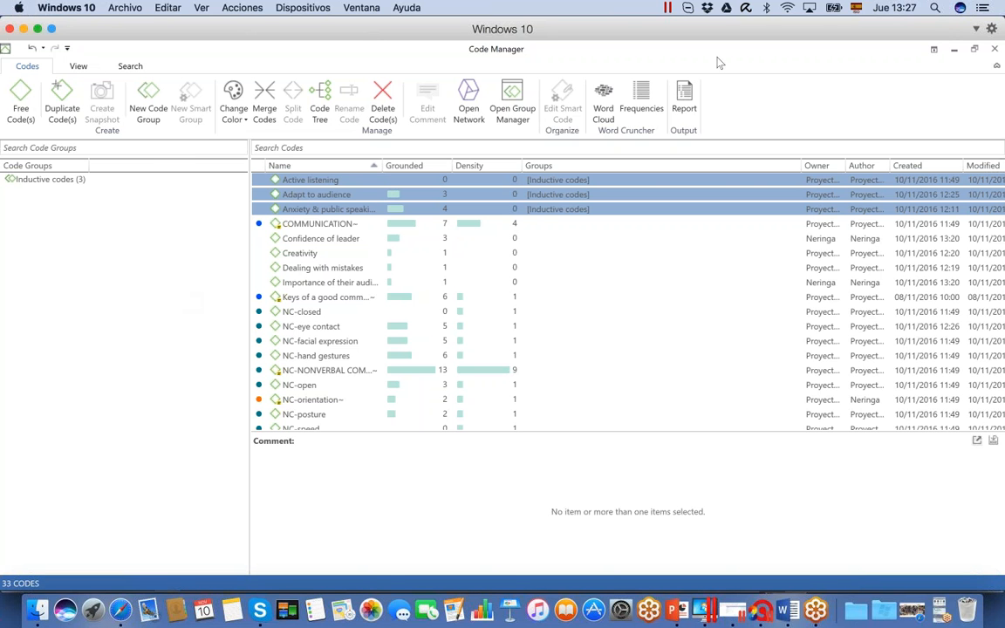
Close the Code Manager and review Participant 2 and the Issue::8 and Role::Director document groups in the Document Manager
{"action": "left_click", "coordinate": [995, 50]}
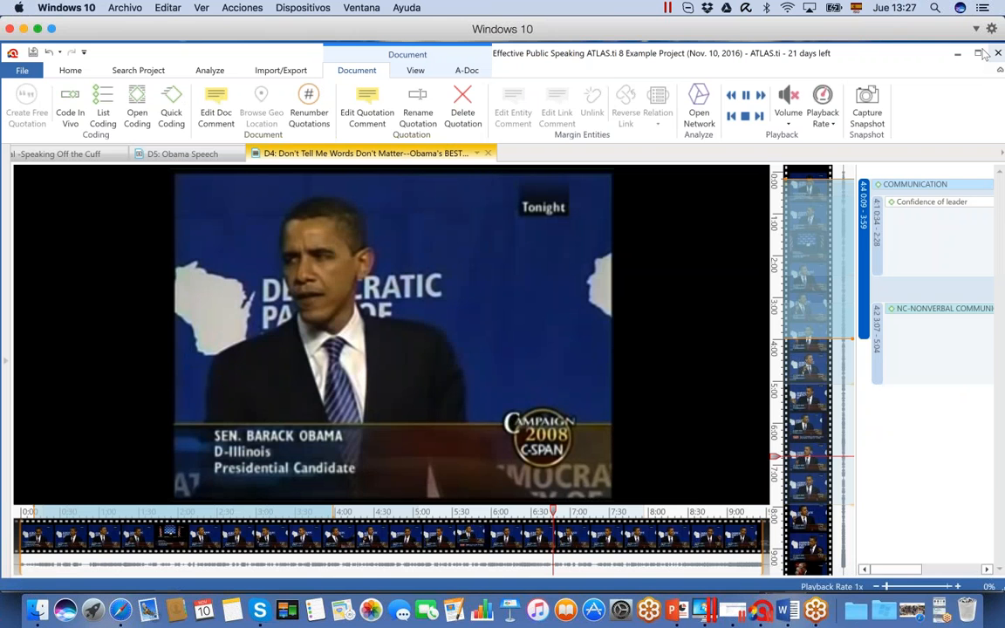
{"action": "left_click", "coordinate": [71, 71]}
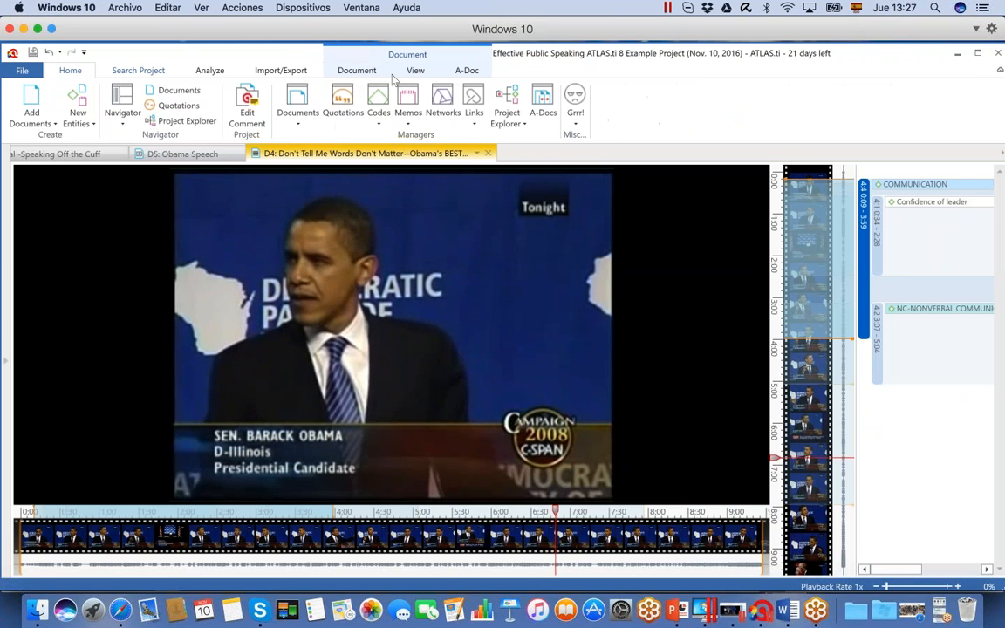
{"action": "left_click", "coordinate": [301, 100]}
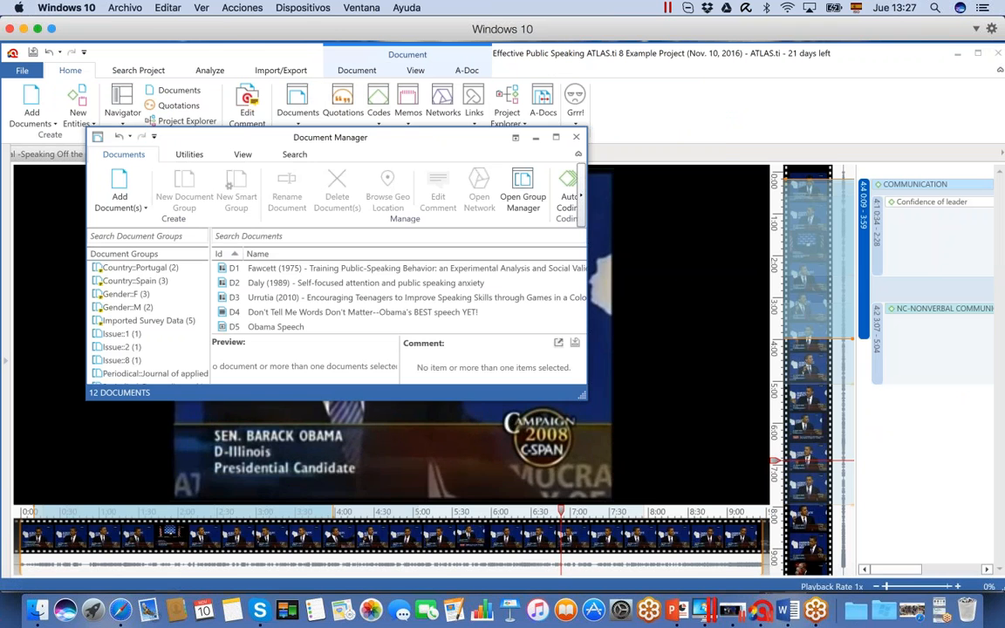
{"action": "left_click_drag", "start_coordinate": [584, 398], "coordinate": [720, 538]}
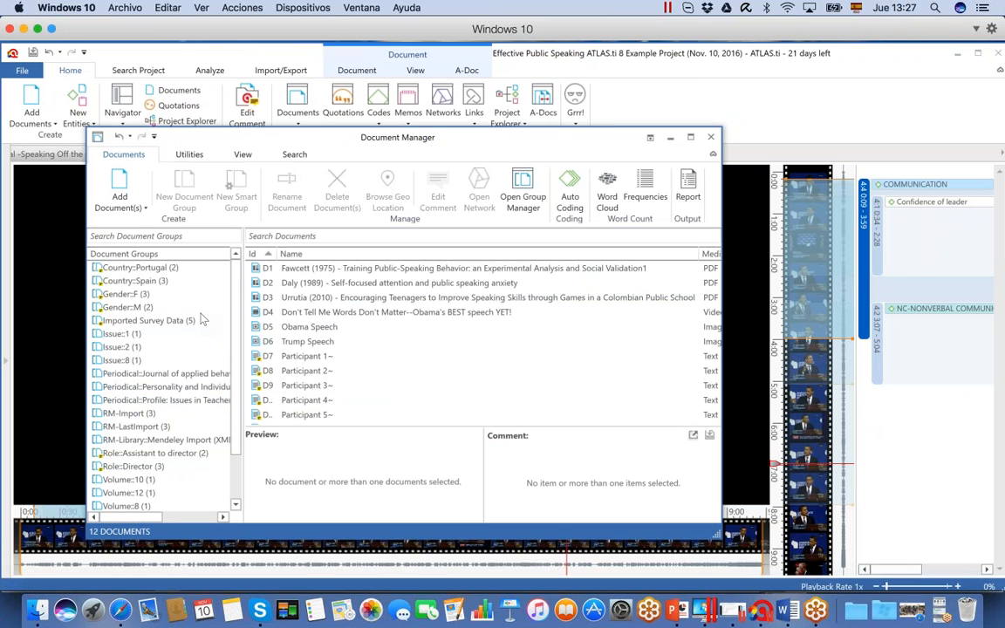
{"action": "left_click", "coordinate": [327, 374]}
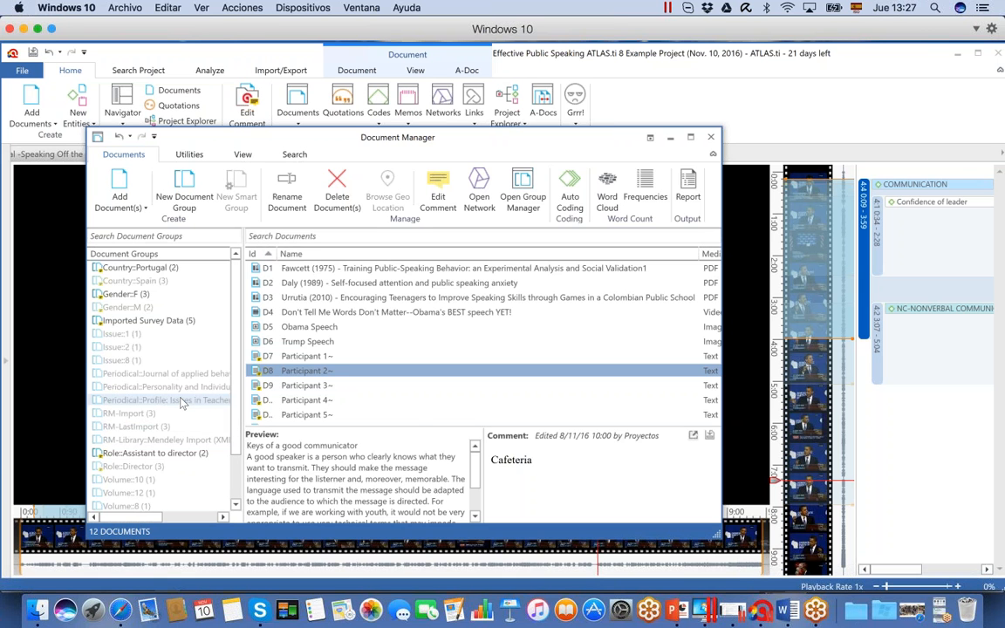
{"action": "left_click", "coordinate": [157, 360]}
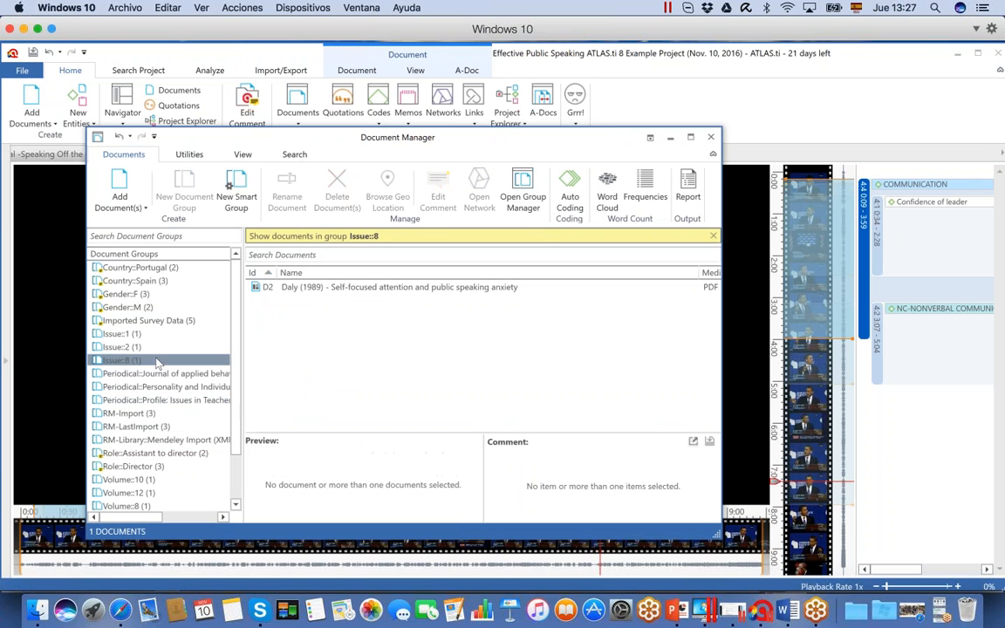
{"action": "left_click", "coordinate": [155, 466]}
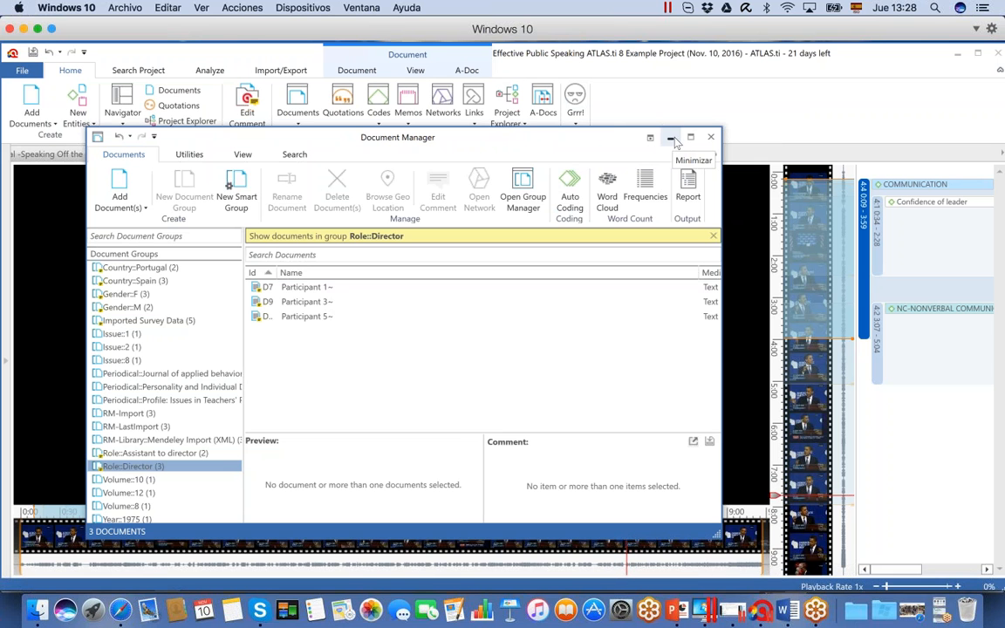
{"action": "left_click", "coordinate": [711, 137]}
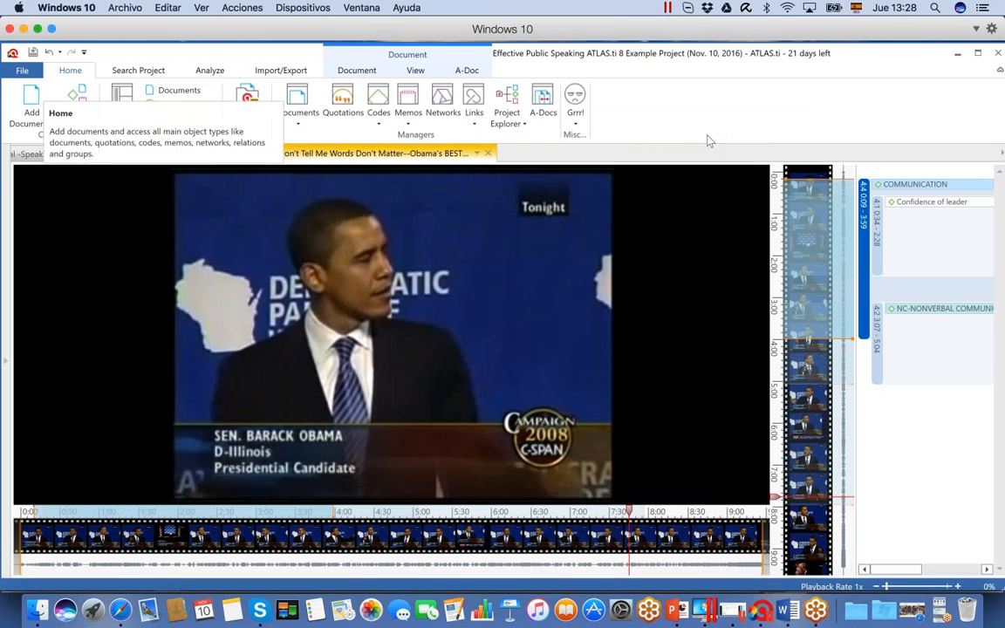
Examine the import and export options, including the SPSS Job Generation settings, without exporting
{"action": "mouse_move", "coordinate": [368, 347]}
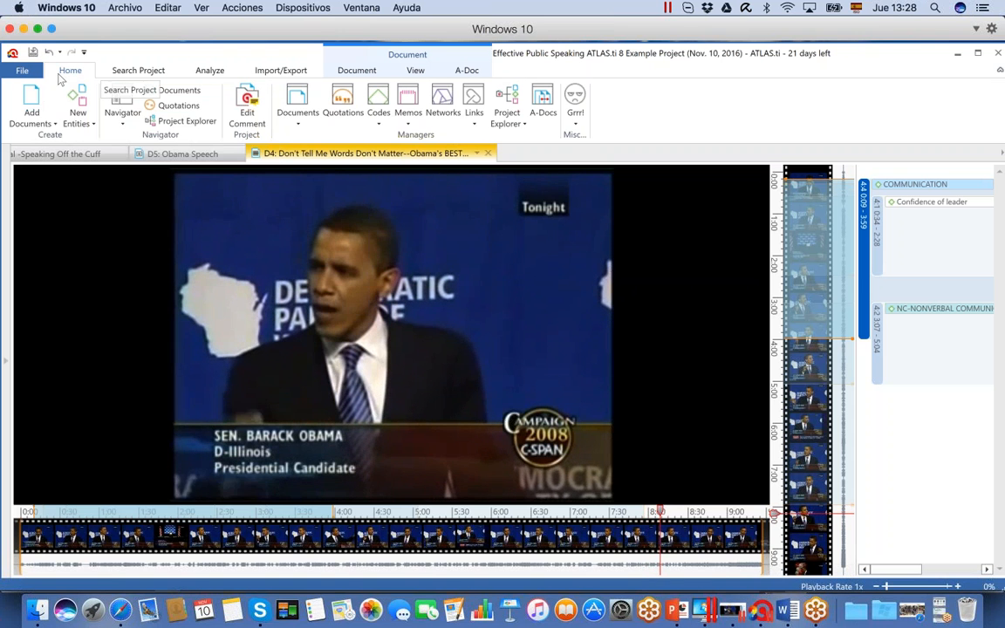
{"action": "left_click", "coordinate": [278, 75]}
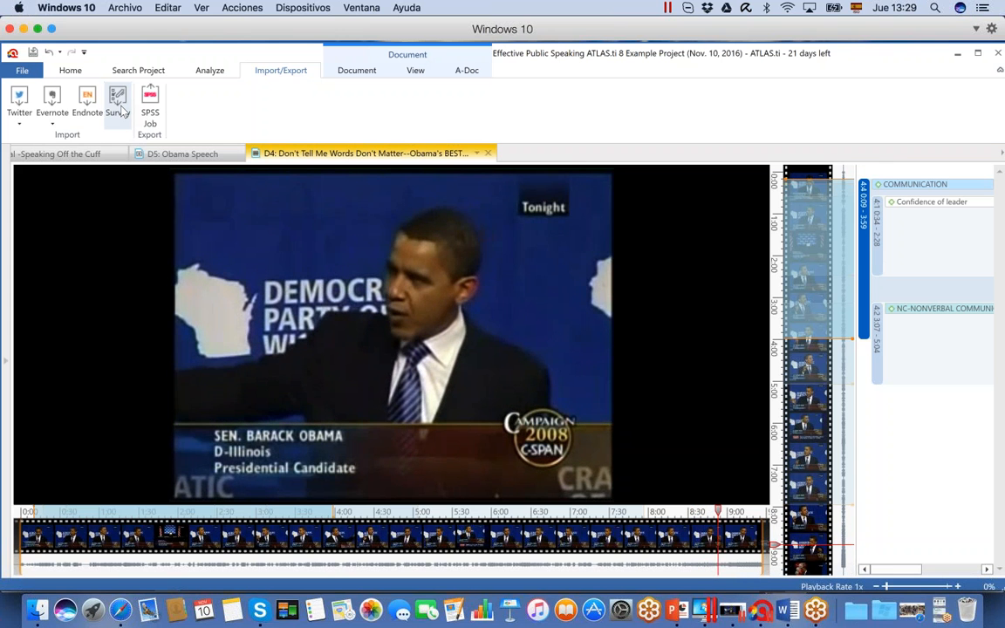
{"action": "left_click", "coordinate": [150, 112]}
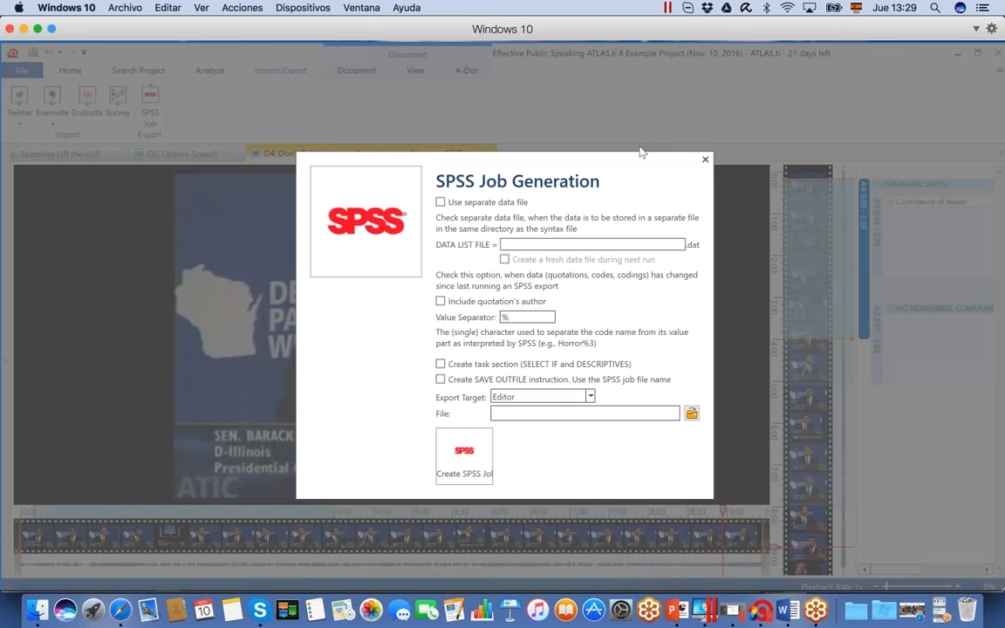
{"action": "left_click", "coordinate": [706, 160]}
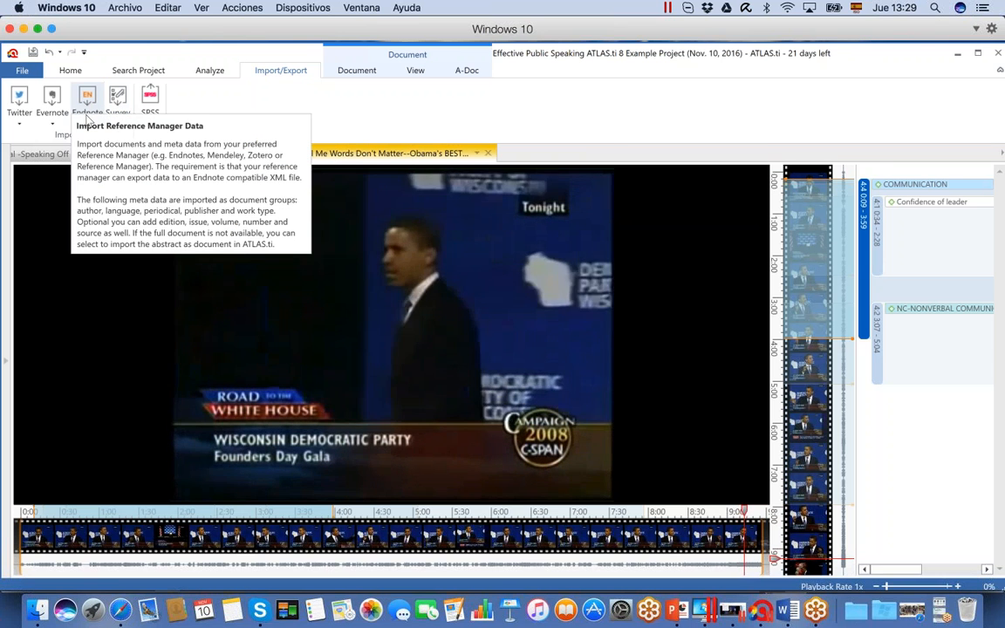
Select the EndNote XML file "My Collection on political leadership v.8 2016" from the "Files for import" folder for the Reference Manager import
{"action": "left_click", "coordinate": [87, 100]}
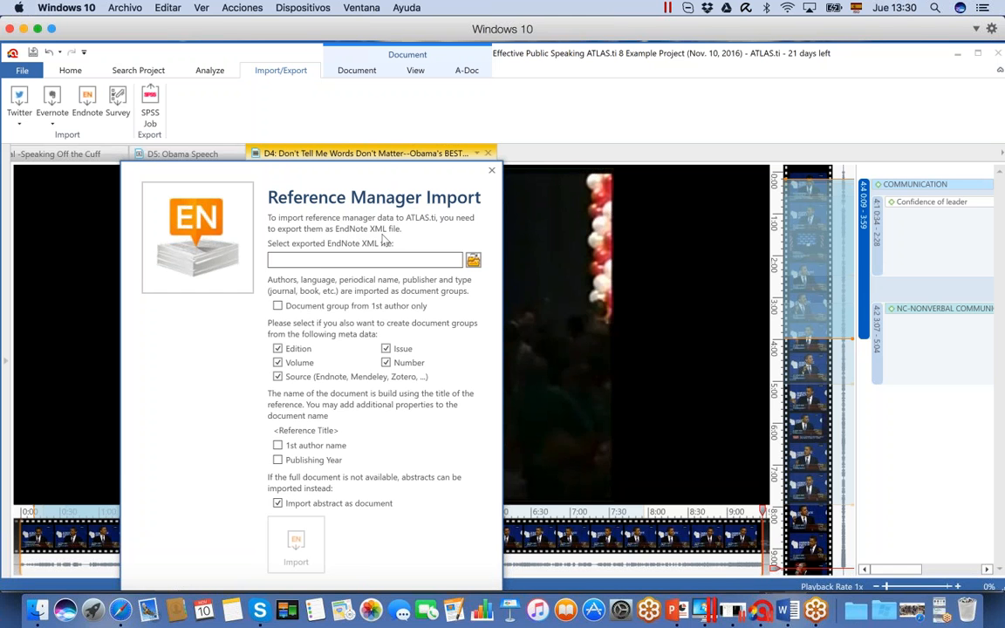
{"action": "left_click", "coordinate": [471, 263]}
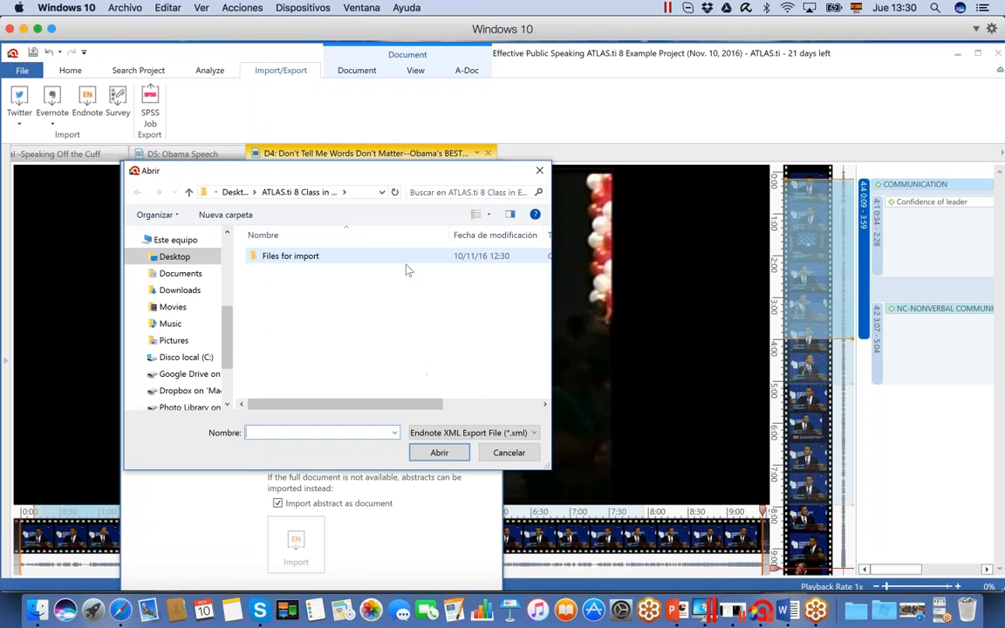
{"action": "double_click", "coordinate": [338, 260]}
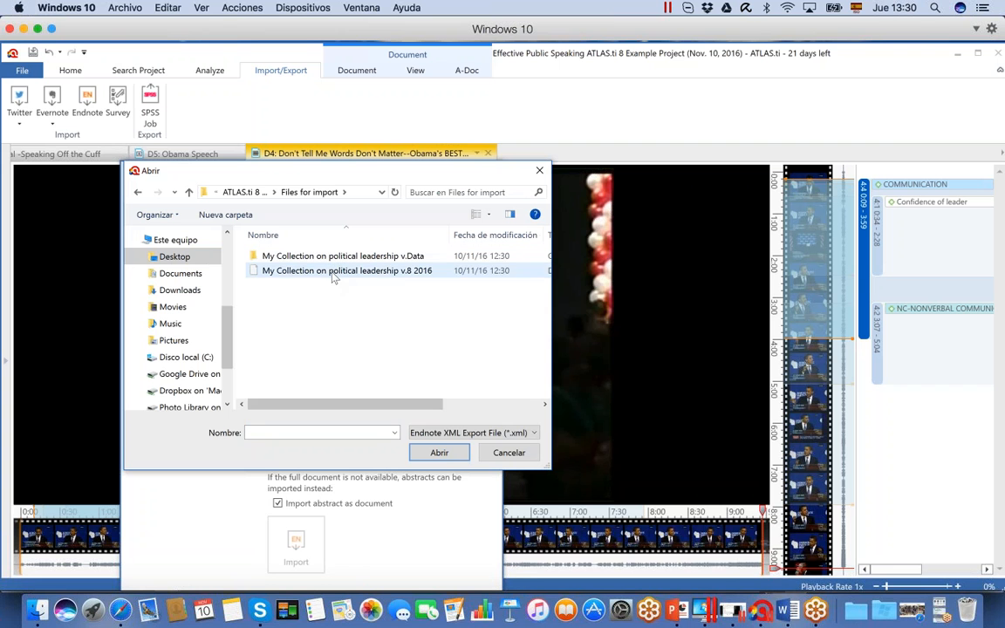
{"action": "left_click", "coordinate": [333, 275]}
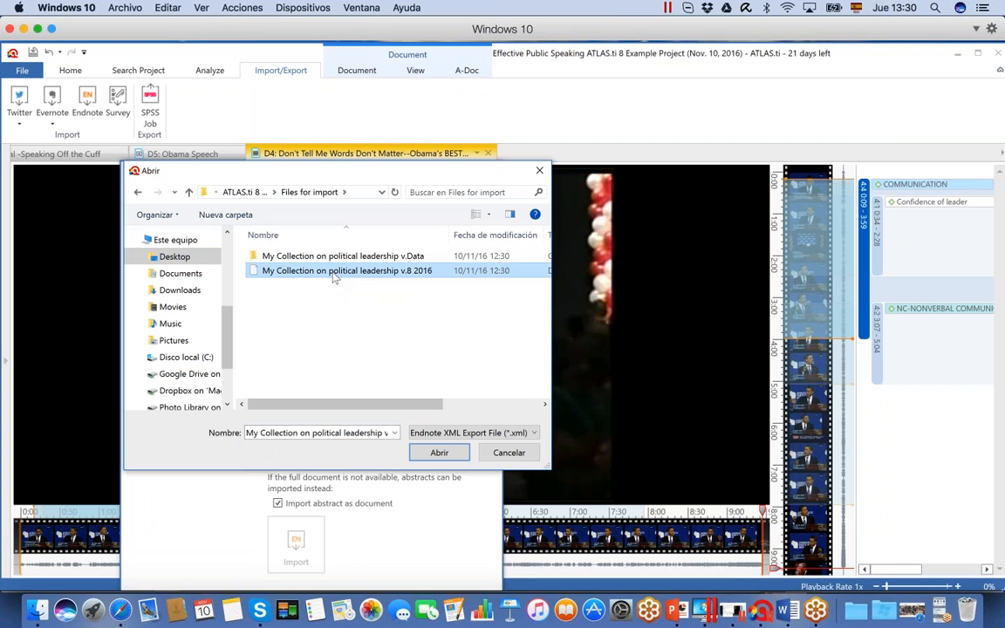
{"action": "left_click", "coordinate": [440, 453]}
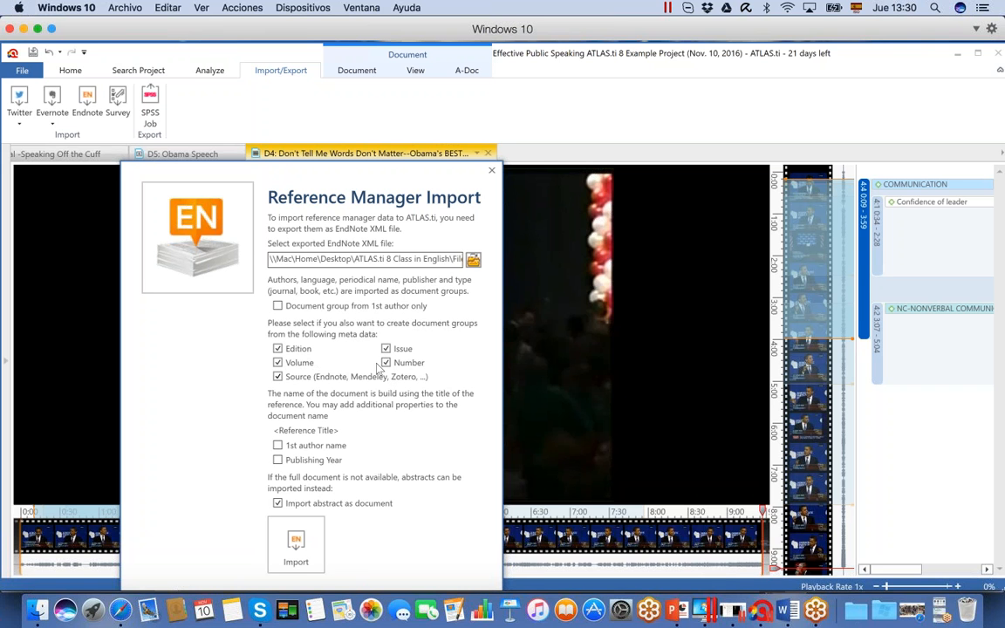
Import the references with Edition, Issue, Volume, Number, Source and abstract import all turned off
{"action": "left_click", "coordinate": [283, 364]}
{"action": "left_click", "coordinate": [279, 376]}
{"action": "left_click", "coordinate": [386, 348]}
{"action": "left_click", "coordinate": [278, 504]}
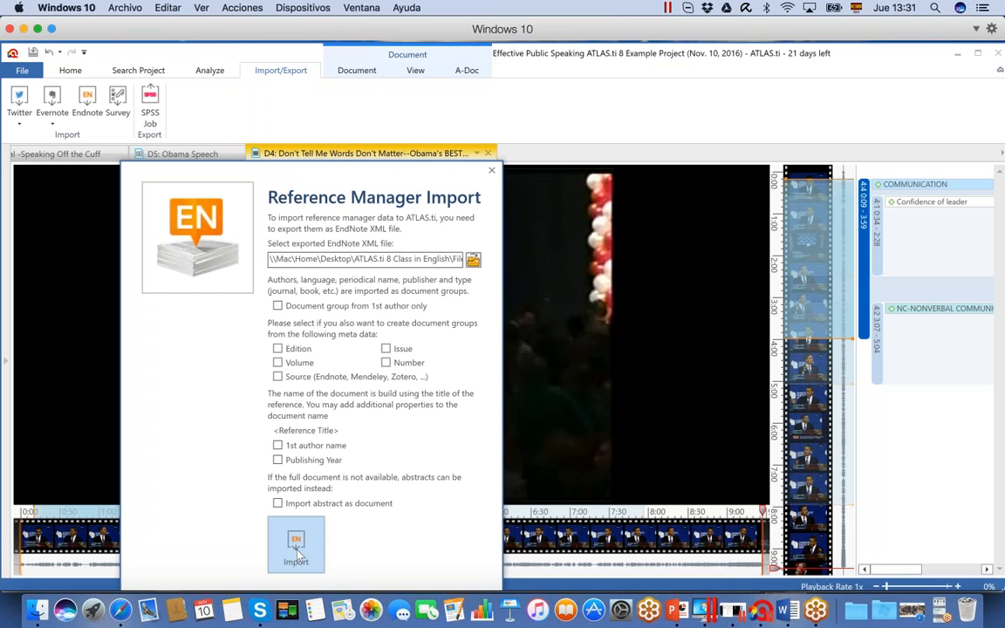
{"action": "left_click", "coordinate": [295, 545]}
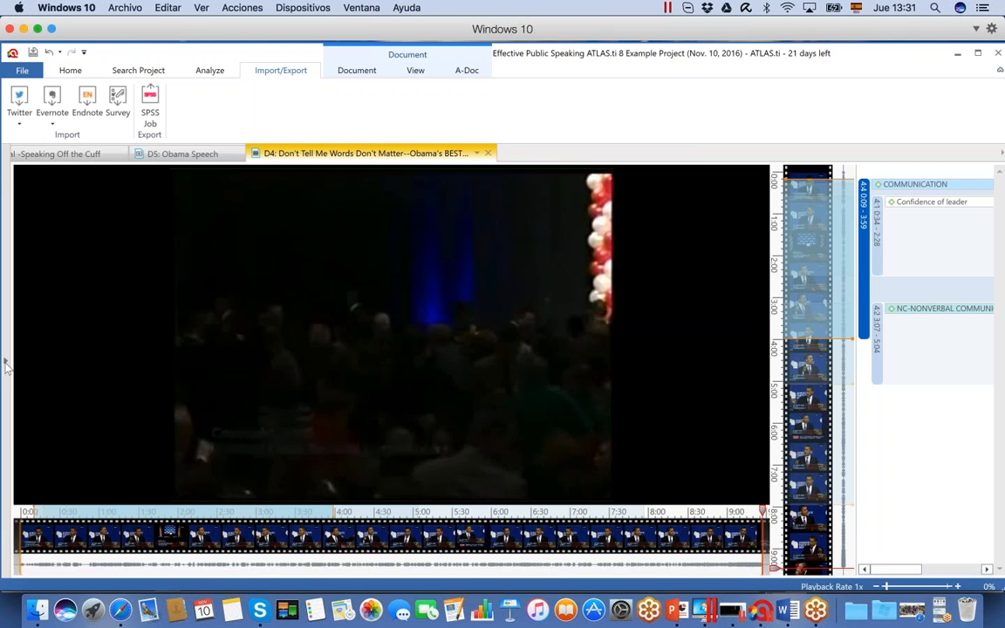
Open the imported leadership articles D13, D14 and D16 for viewing and close the D4 video document
{"action": "mouse_move", "coordinate": [5, 366]}
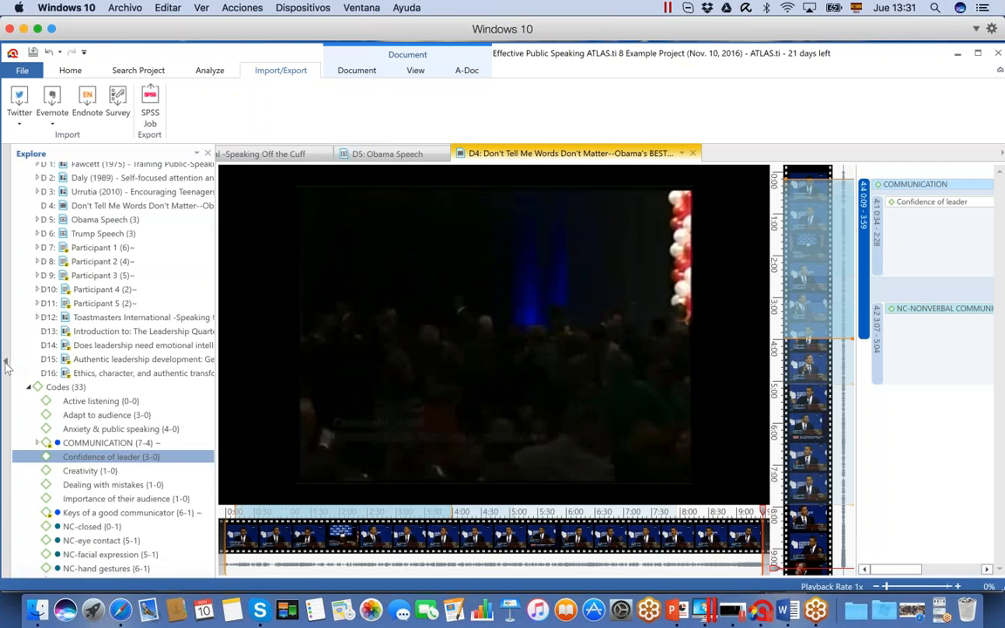
{"action": "double_click", "coordinate": [87, 332]}
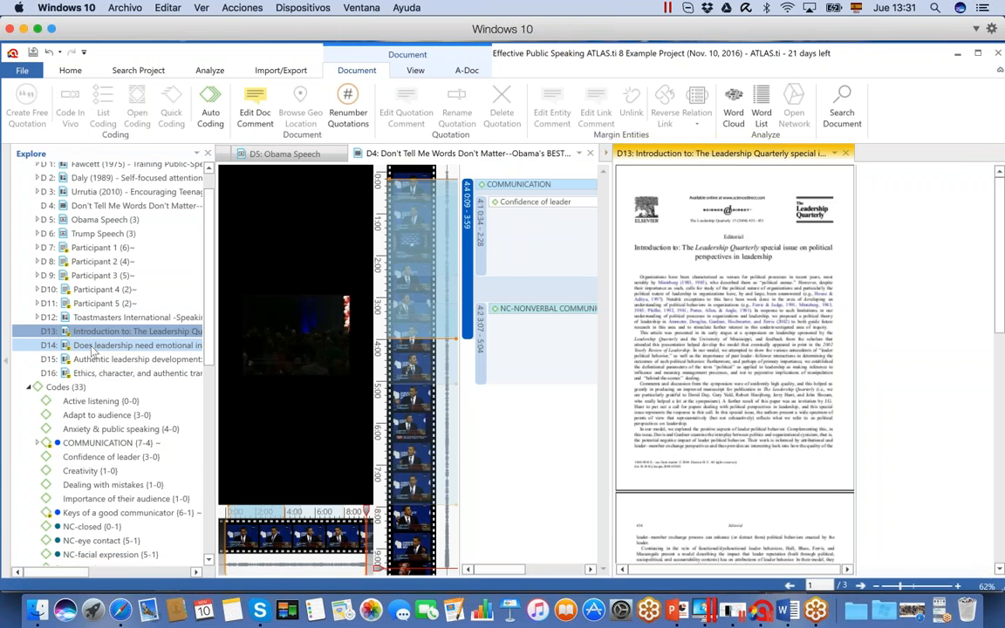
{"action": "double_click", "coordinate": [93, 347]}
{"action": "left_click", "coordinate": [96, 360]}
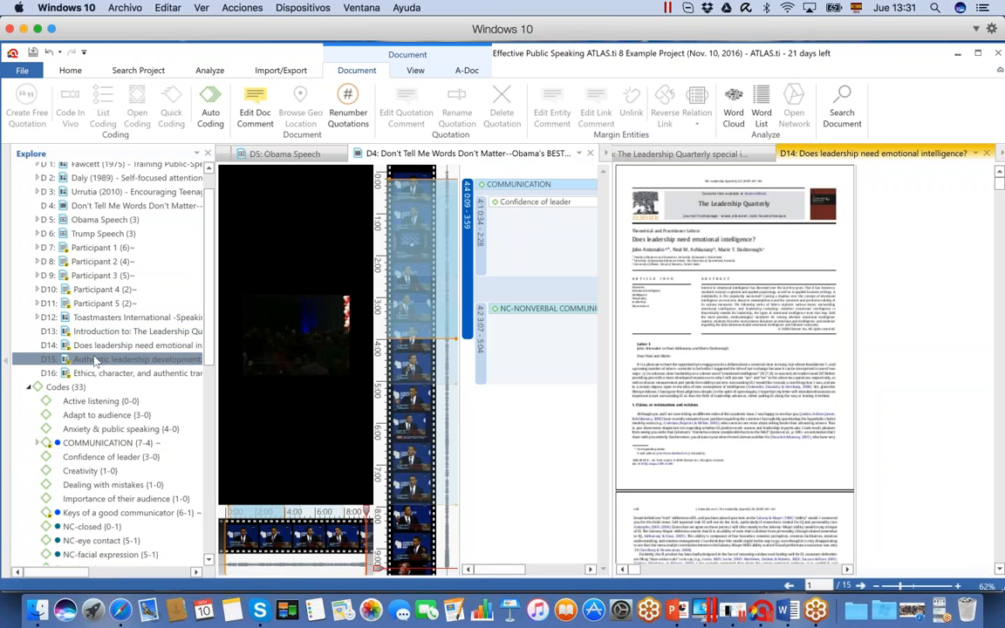
{"action": "double_click", "coordinate": [103, 373]}
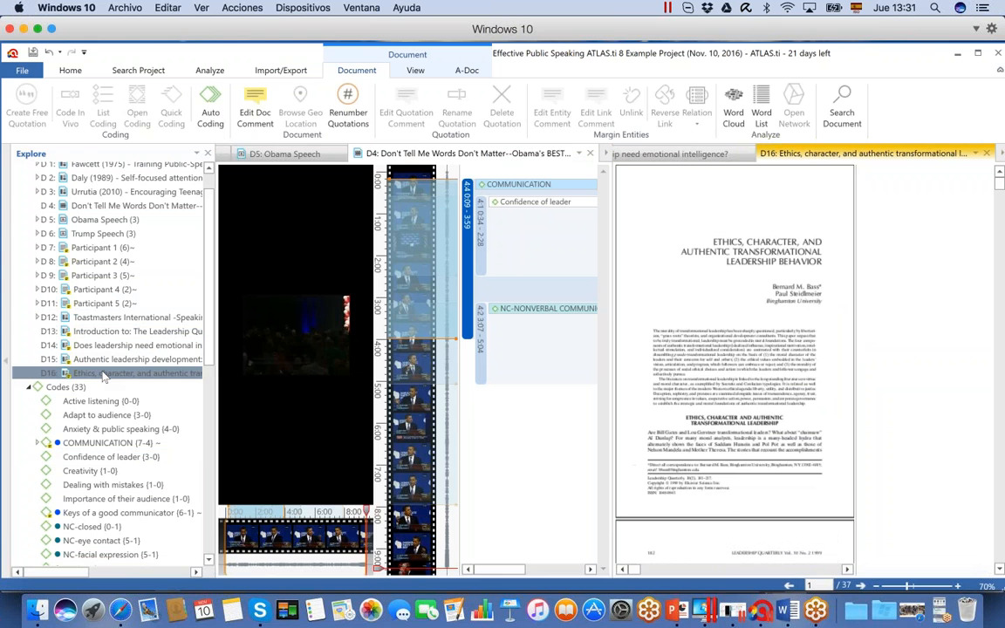
{"action": "left_click", "coordinate": [591, 154]}
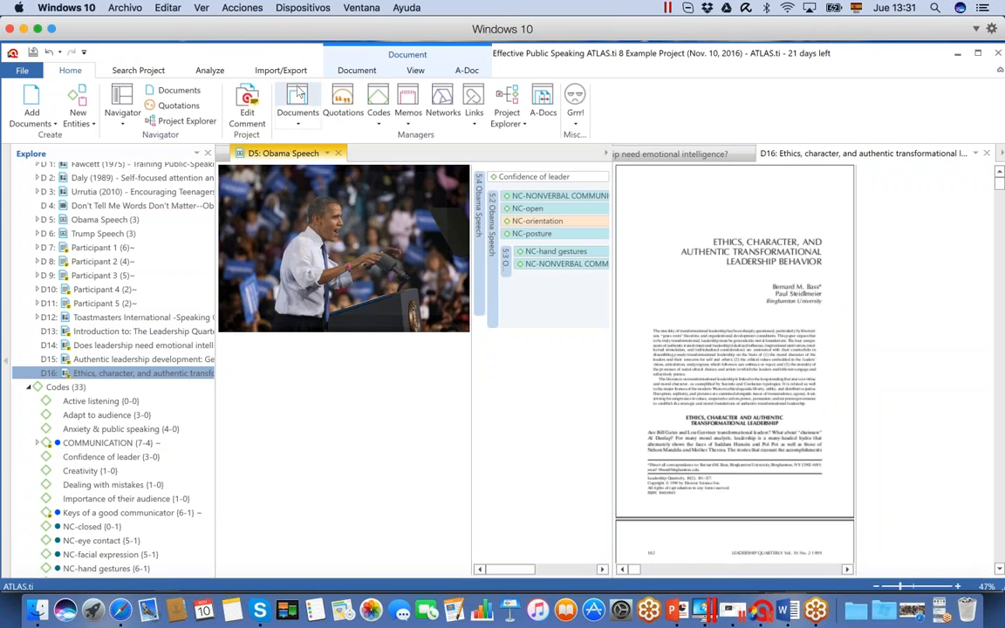
Review the comments of imported documents D13, D14 and D15 and the list of document groups in the Document Manager
{"action": "left_click", "coordinate": [298, 98]}
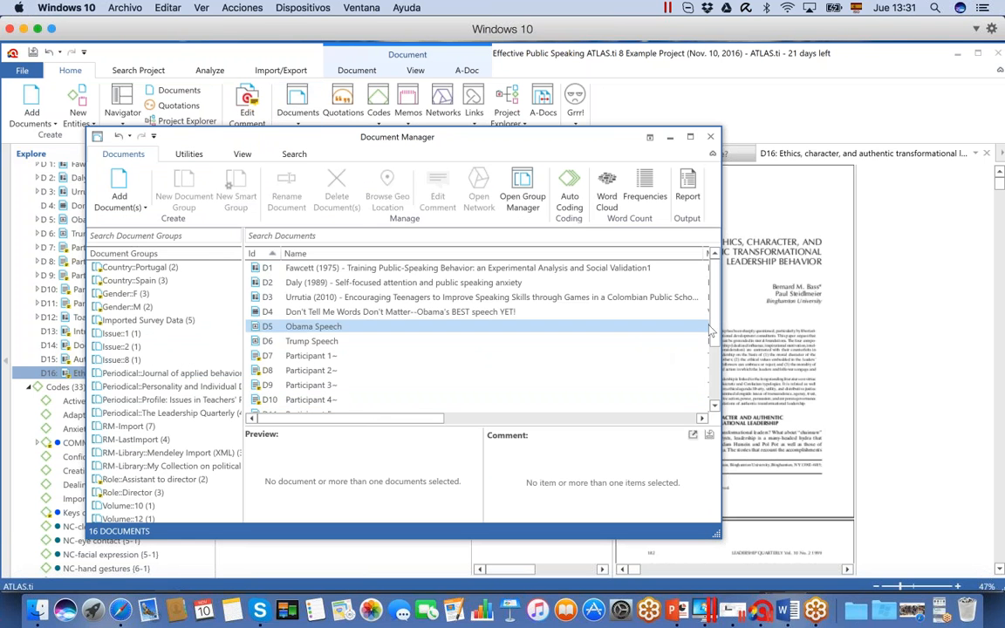
{"action": "scroll", "coordinate": [523, 349], "scroll_direction": "down", "scroll_amount": 3}
{"action": "left_click", "coordinate": [462, 371]}
{"action": "left_click", "coordinate": [469, 385]}
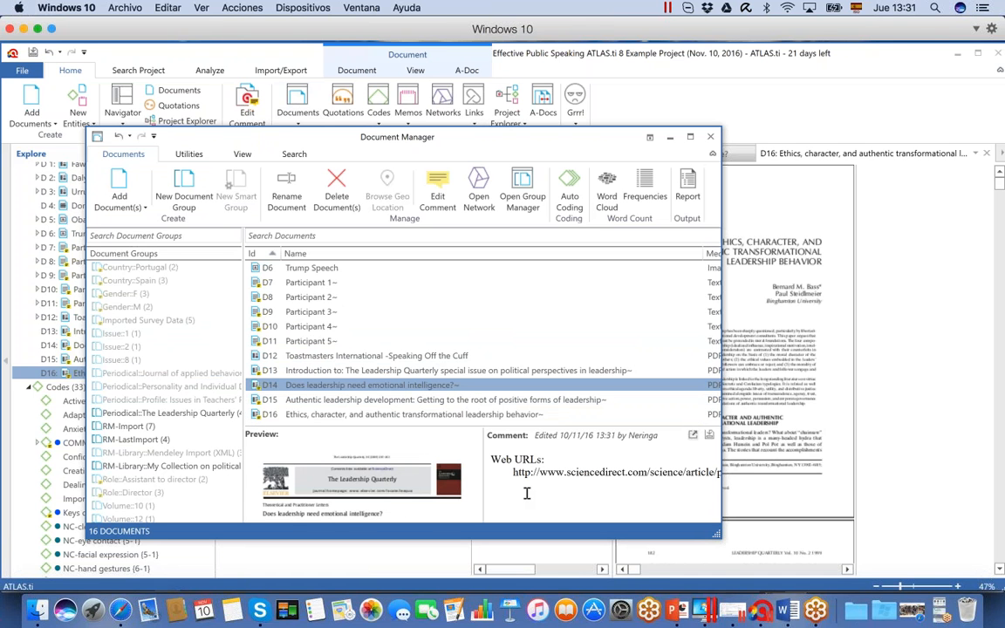
{"action": "left_click", "coordinate": [471, 400]}
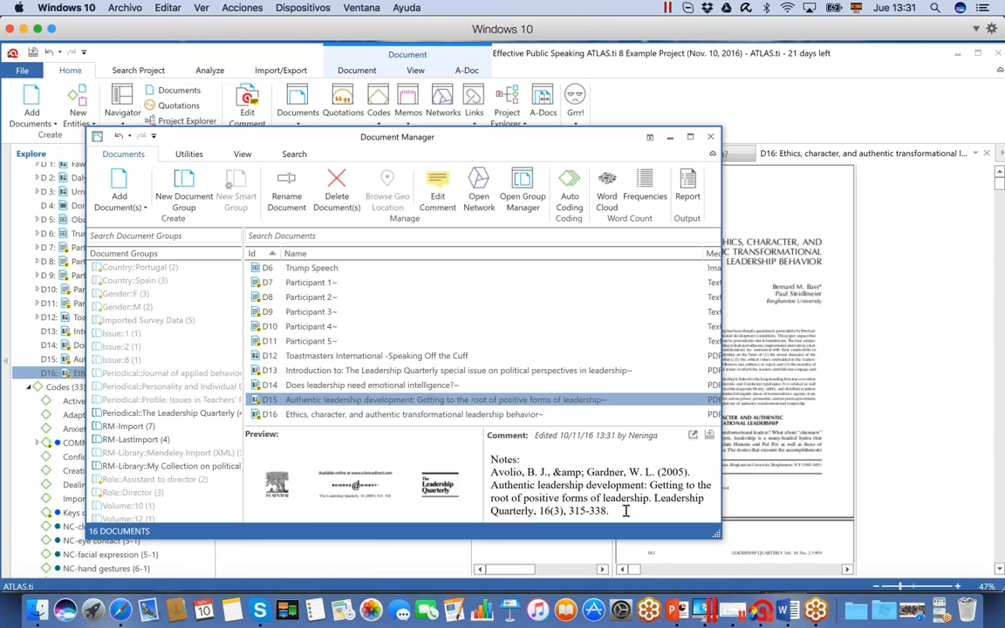
{"action": "left_click_drag", "start_coordinate": [719, 535], "coordinate": [836, 536]}
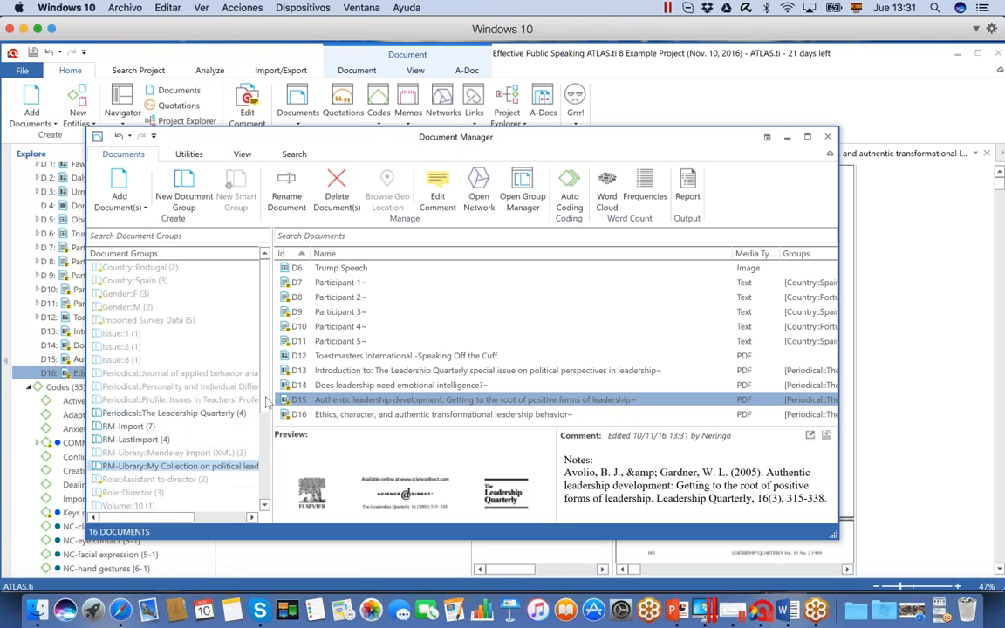
{"action": "scroll", "coordinate": [263, 490], "scroll_direction": "down", "scroll_amount": 5}
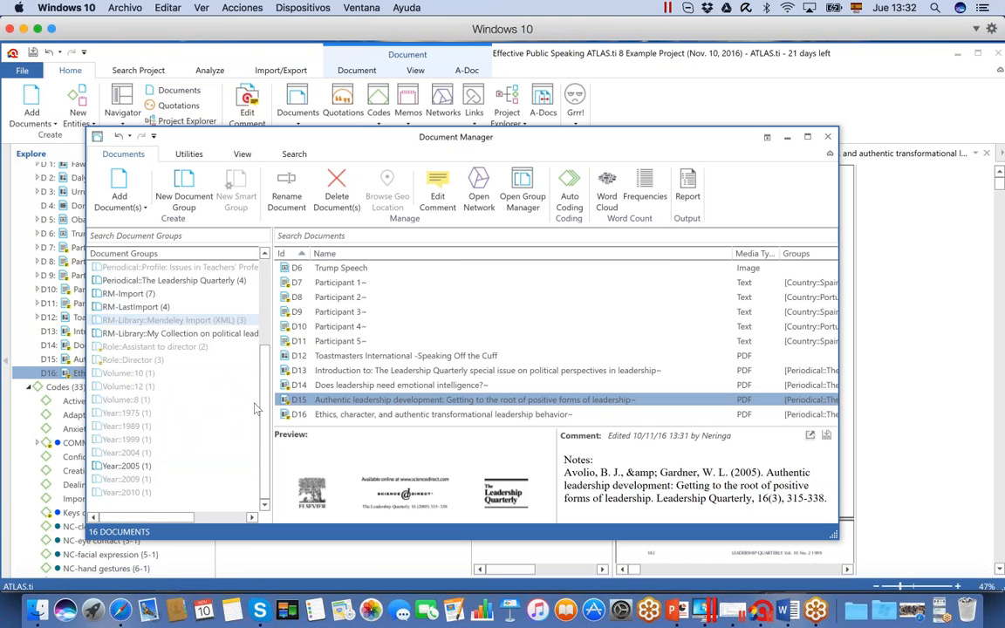
{"action": "scroll", "coordinate": [265, 410], "scroll_direction": "up", "scroll_amount": 5}
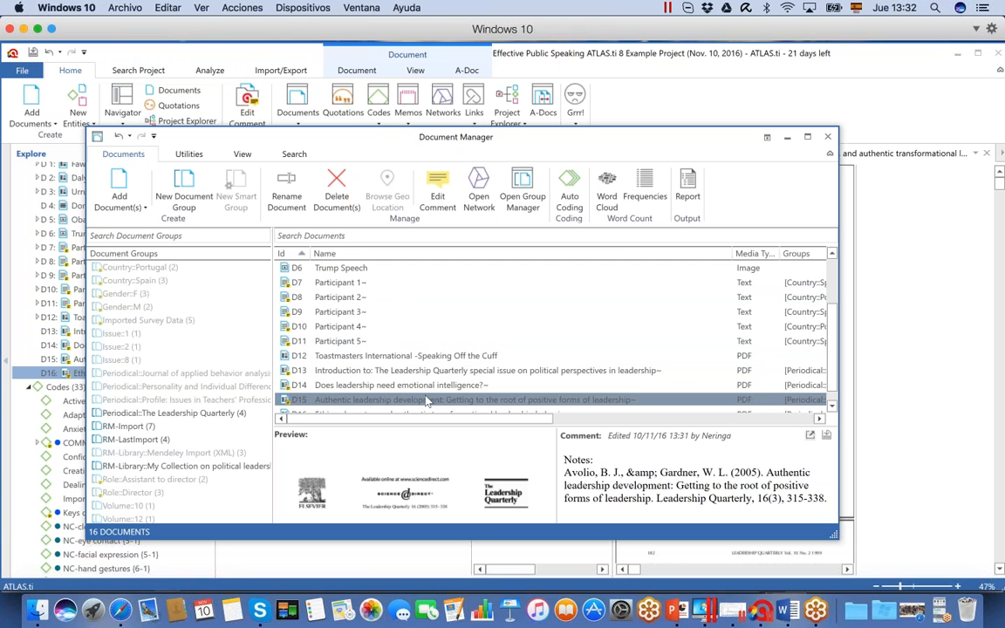
Create a word cloud of the "Authentic leadership development" document and check the frequencies of leadership, positive and authentic
{"action": "left_click", "coordinate": [608, 206]}
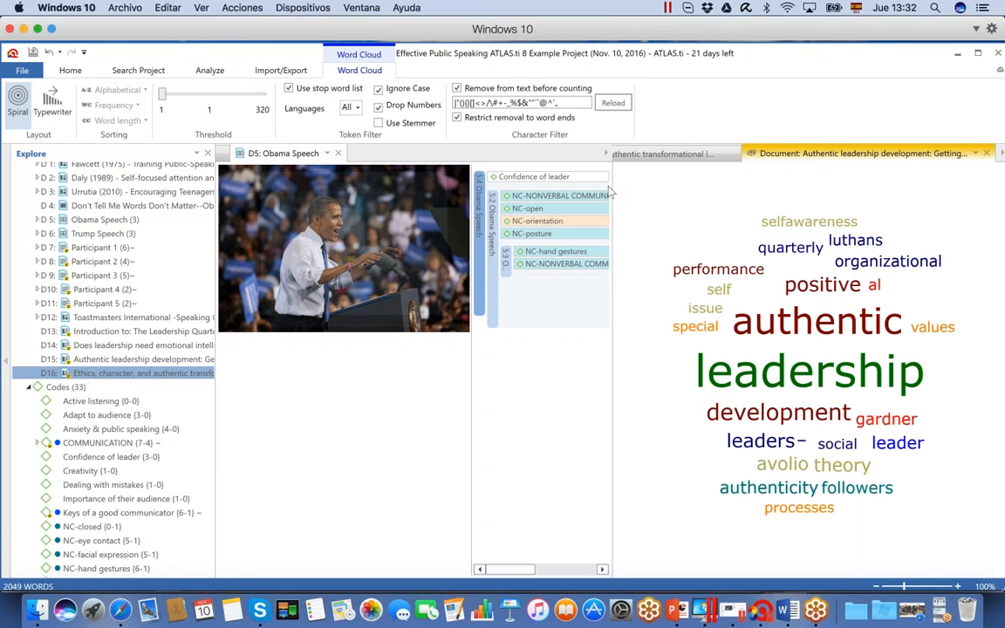
{"action": "mouse_move", "coordinate": [728, 388]}
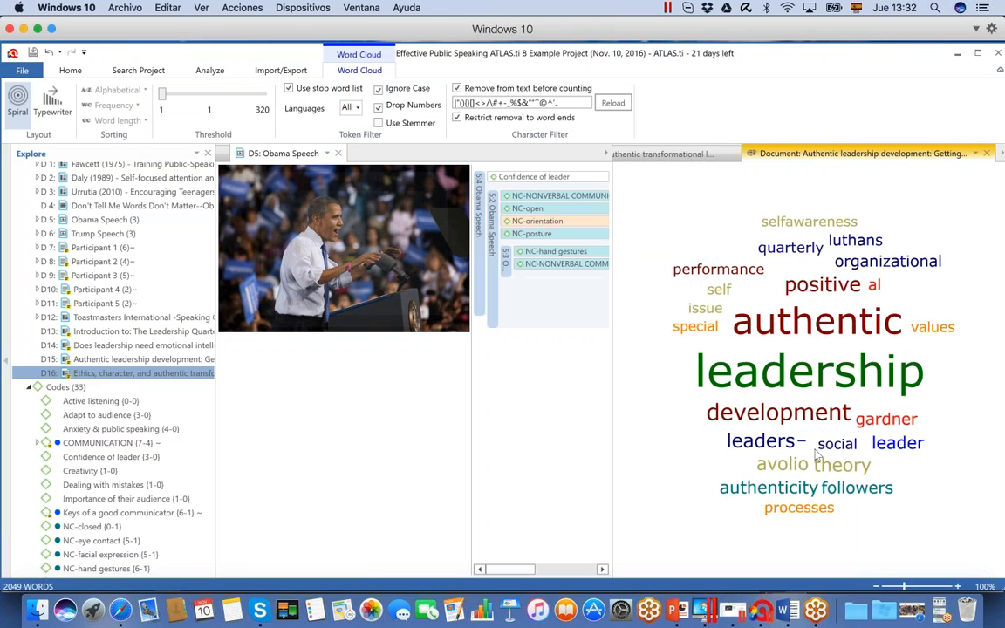
{"action": "mouse_move", "coordinate": [808, 385]}
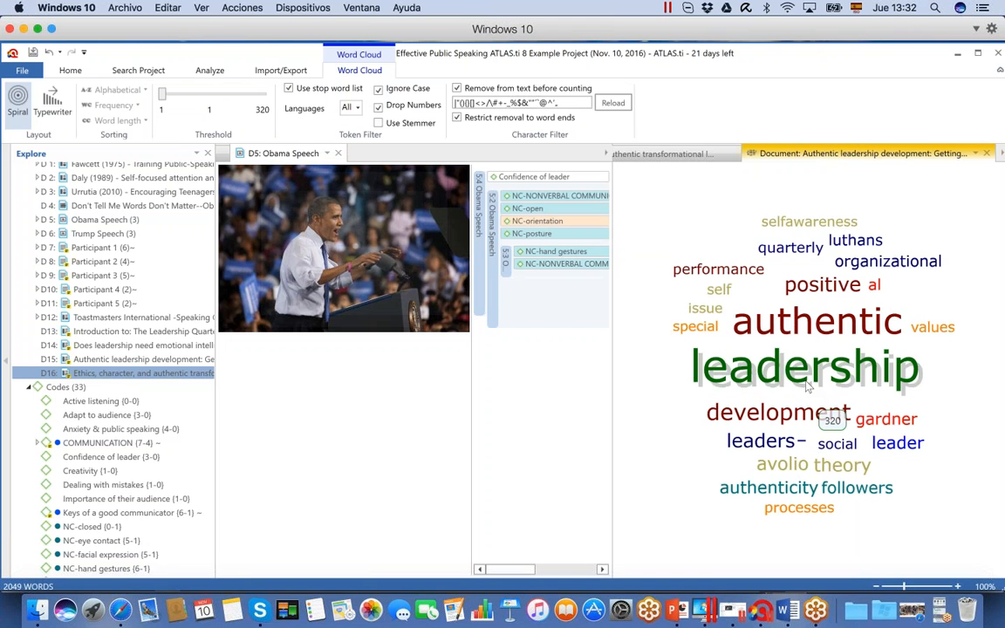
{"action": "mouse_move", "coordinate": [822, 288]}
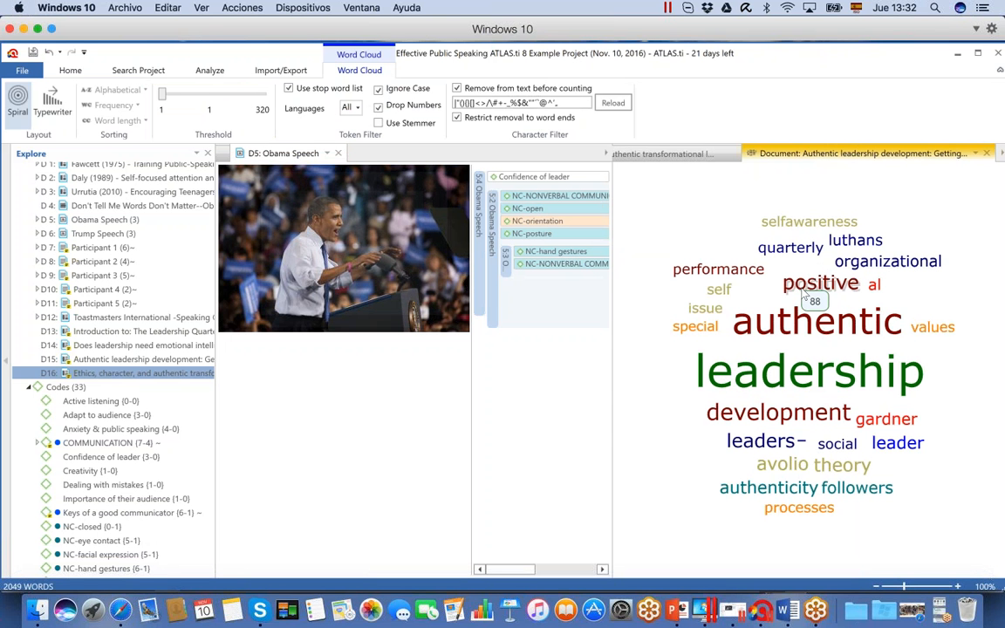
{"action": "mouse_move", "coordinate": [799, 322]}
{"action": "left_click", "coordinate": [73, 71]}
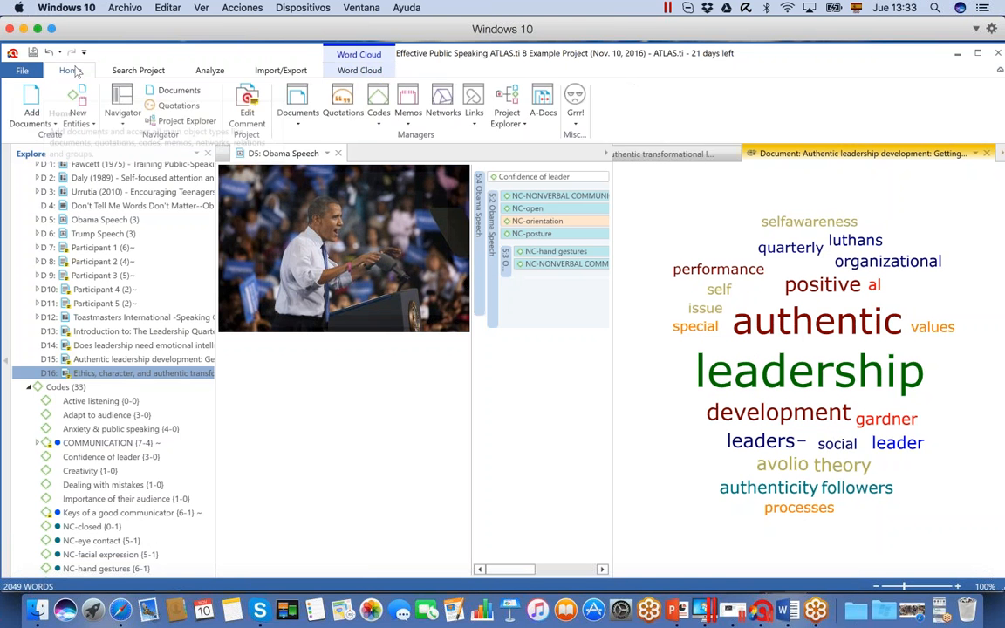
Open the Quotation Manager, enlarge its window and filter the quotations by the code NC-NONVERBAL COMMUNICATION
{"action": "left_click", "coordinate": [342, 105]}
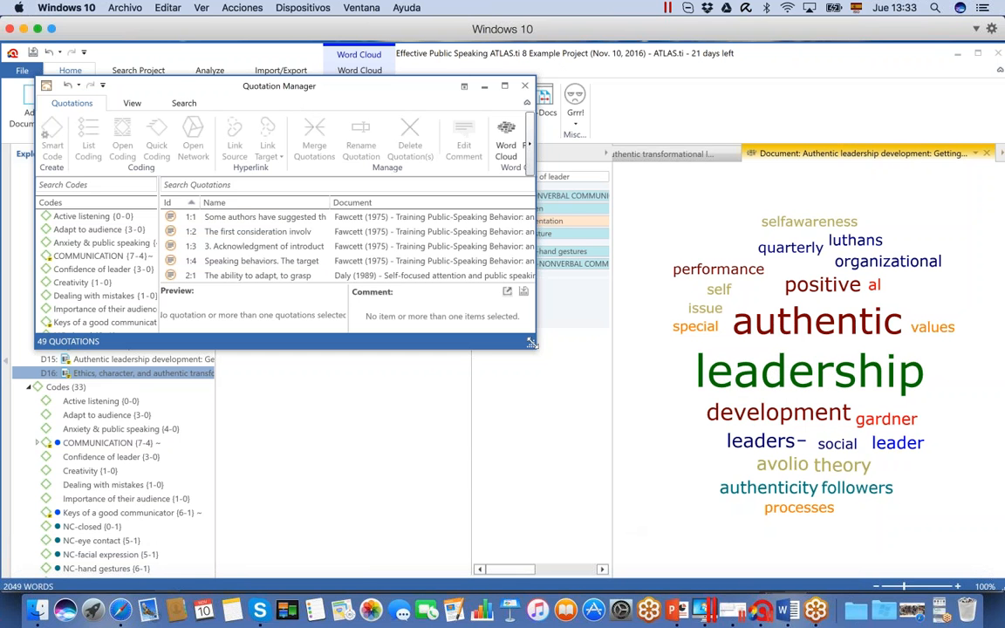
{"action": "left_click_drag", "start_coordinate": [531, 344], "coordinate": [698, 478]}
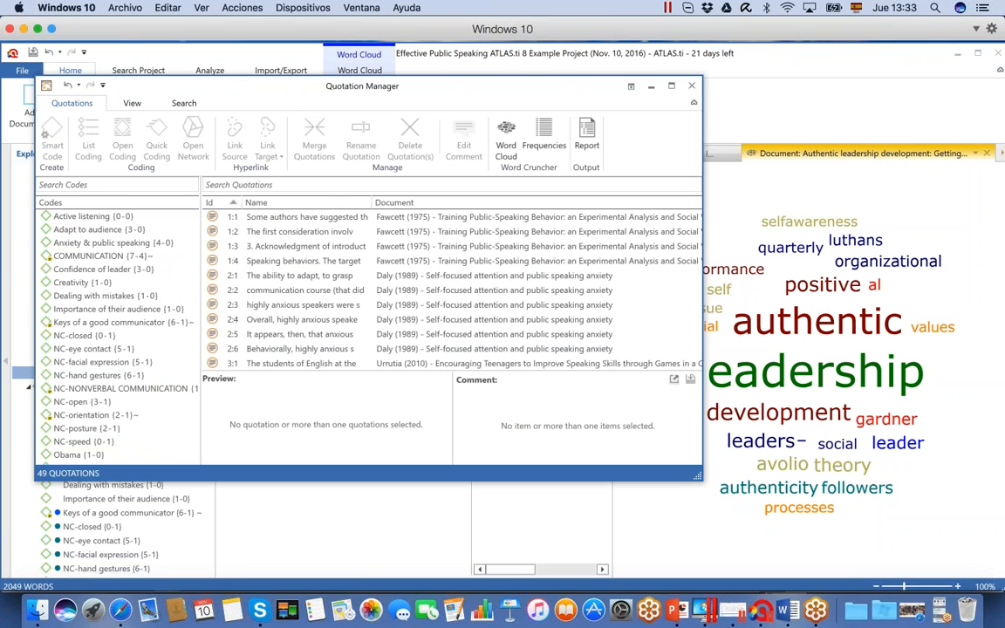
{"action": "left_click", "coordinate": [139, 389]}
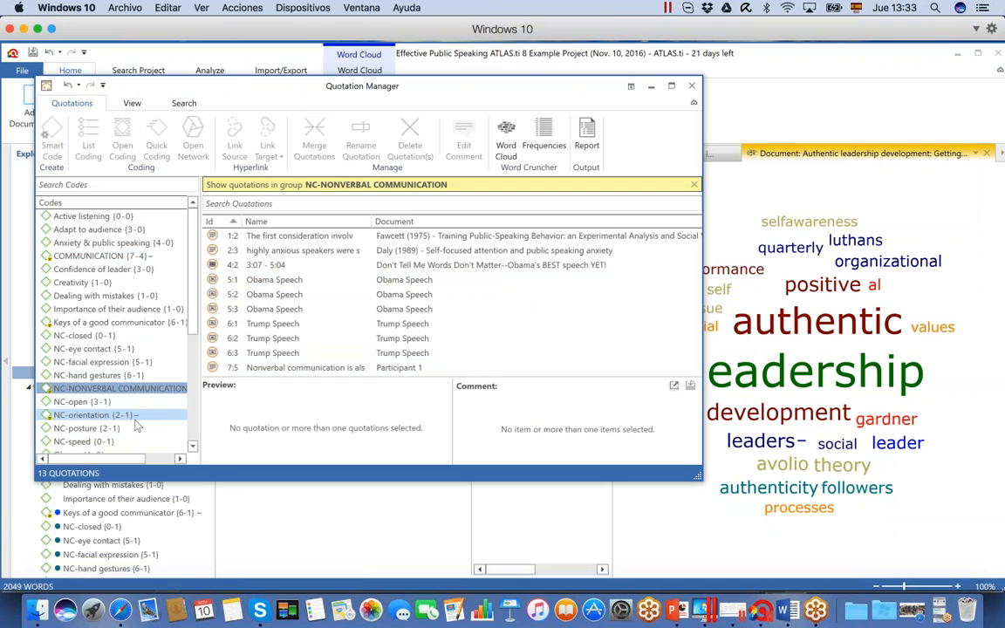
Create a word cloud from all quotations coded with VC-VERBAL COMMUNICATION
{"action": "scroll", "coordinate": [181, 341], "scroll_direction": "down", "scroll_amount": 3}
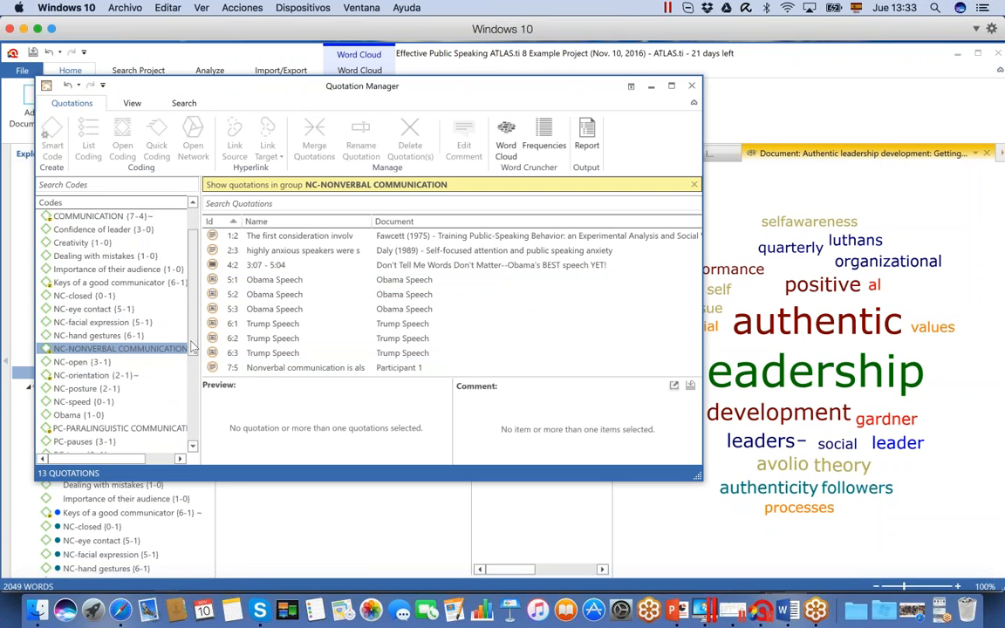
{"action": "left_click_drag", "start_coordinate": [193, 347], "coordinate": [190, 446]}
{"action": "left_click", "coordinate": [117, 442]}
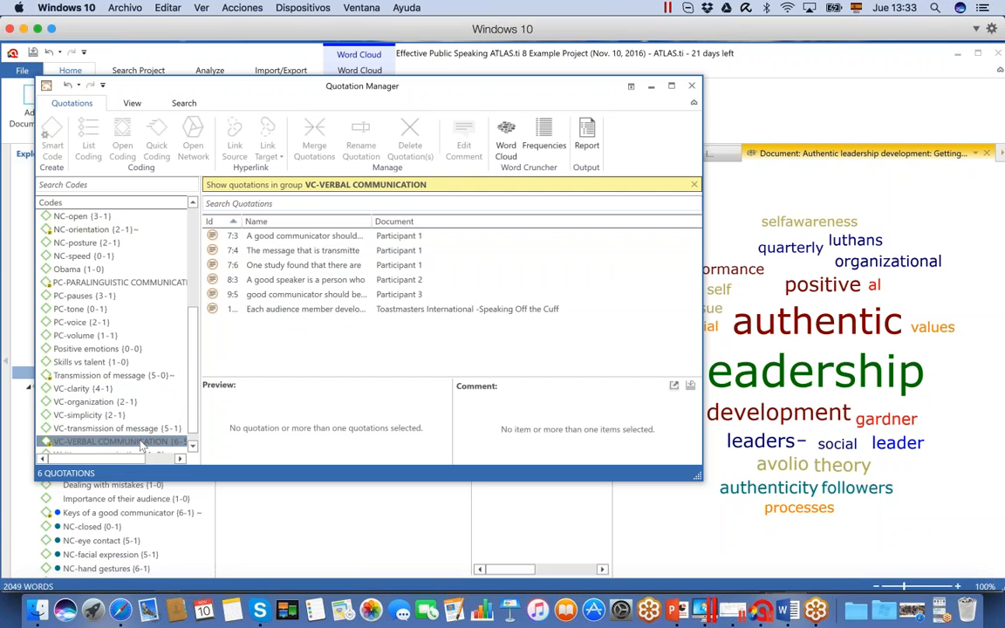
{"action": "left_click", "coordinate": [277, 237]}
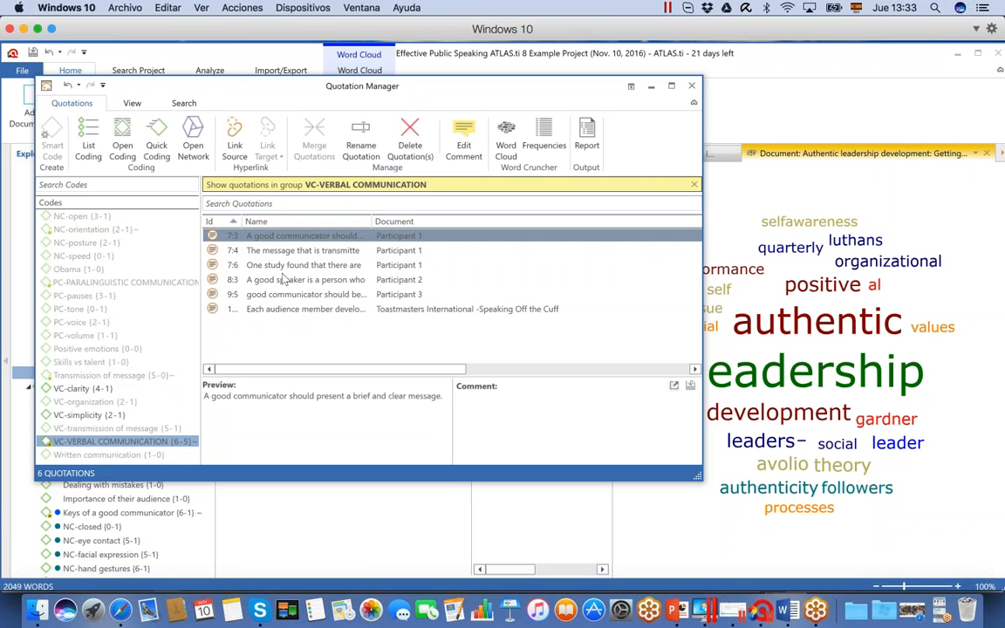
{"action": "left_click", "coordinate": [296, 312], "text": "shift"}
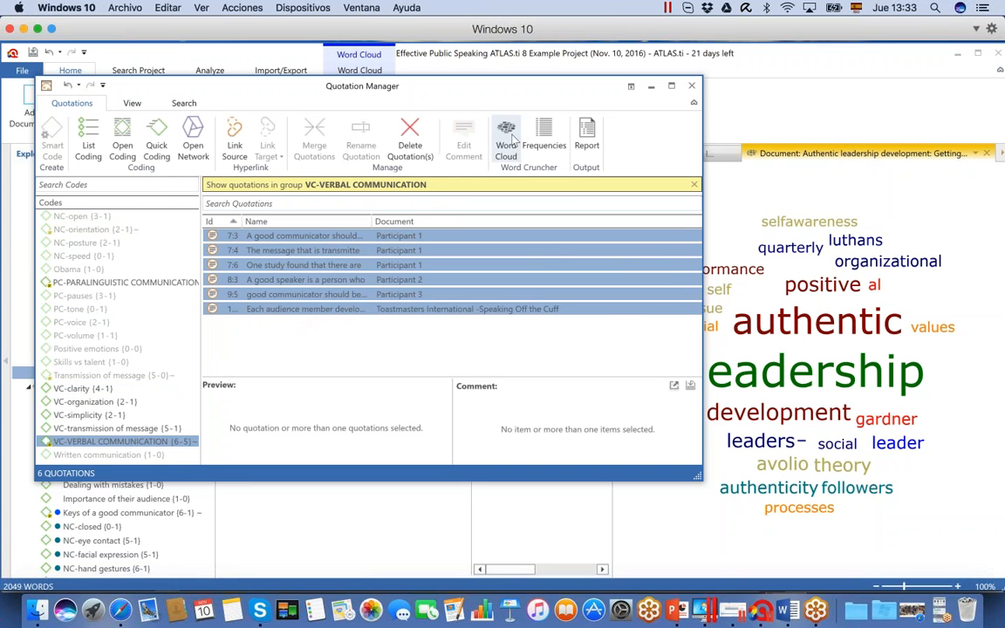
{"action": "left_click", "coordinate": [510, 142]}
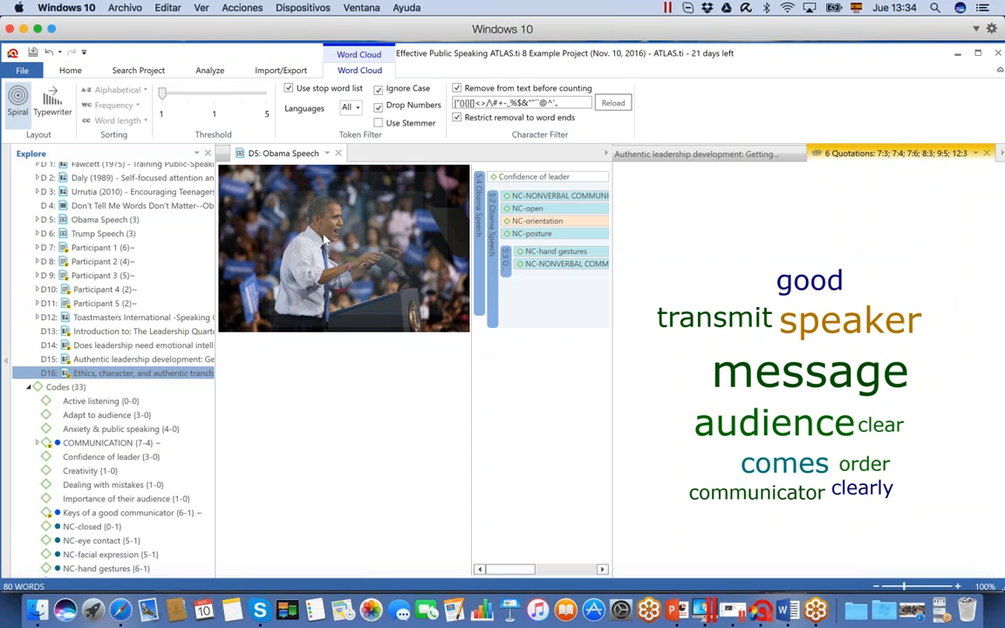
Check the word frequency options for the selected quotations, and close the Quotation Manager and the quotations' word cloud
{"action": "left_click", "coordinate": [70, 70]}
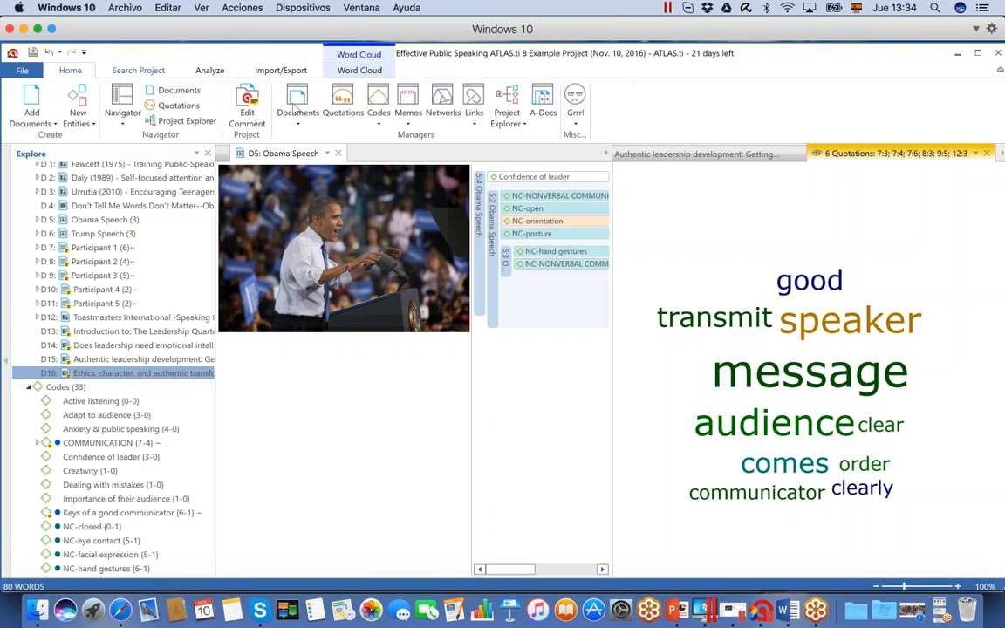
{"action": "left_click", "coordinate": [342, 101]}
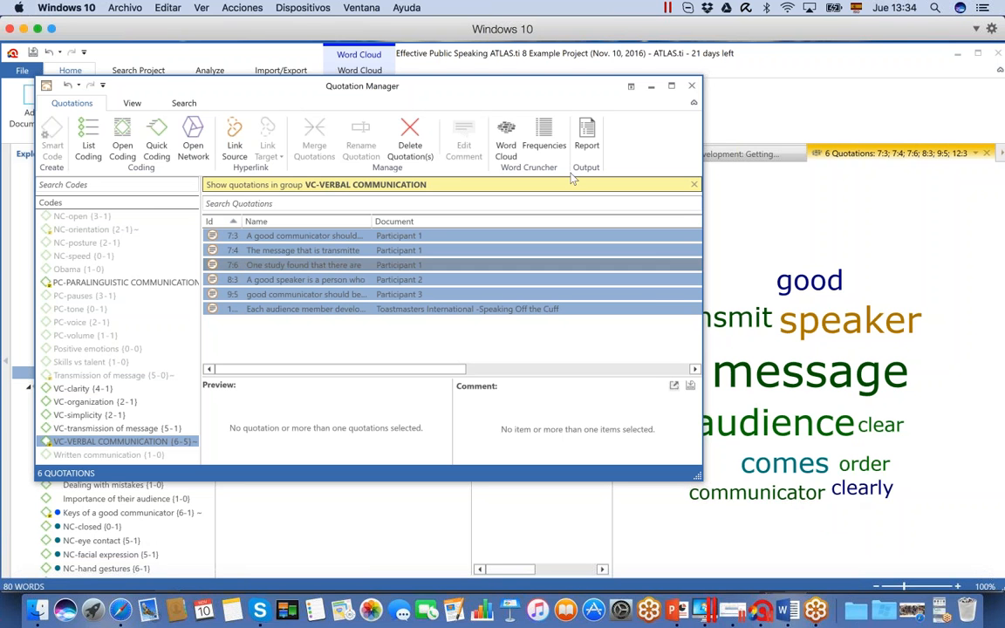
{"action": "left_click", "coordinate": [552, 151]}
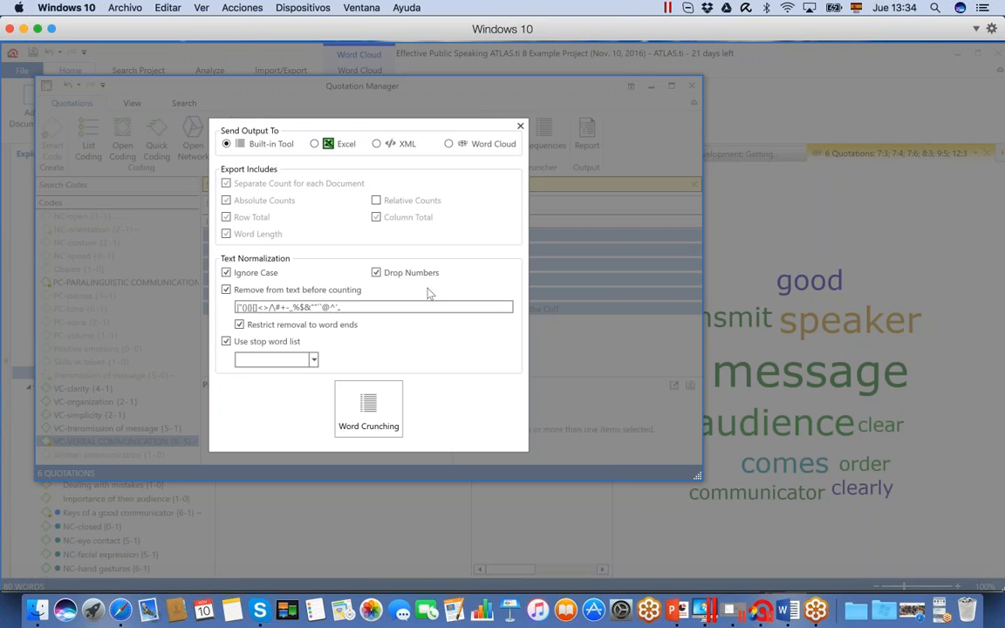
{"action": "left_click", "coordinate": [520, 126]}
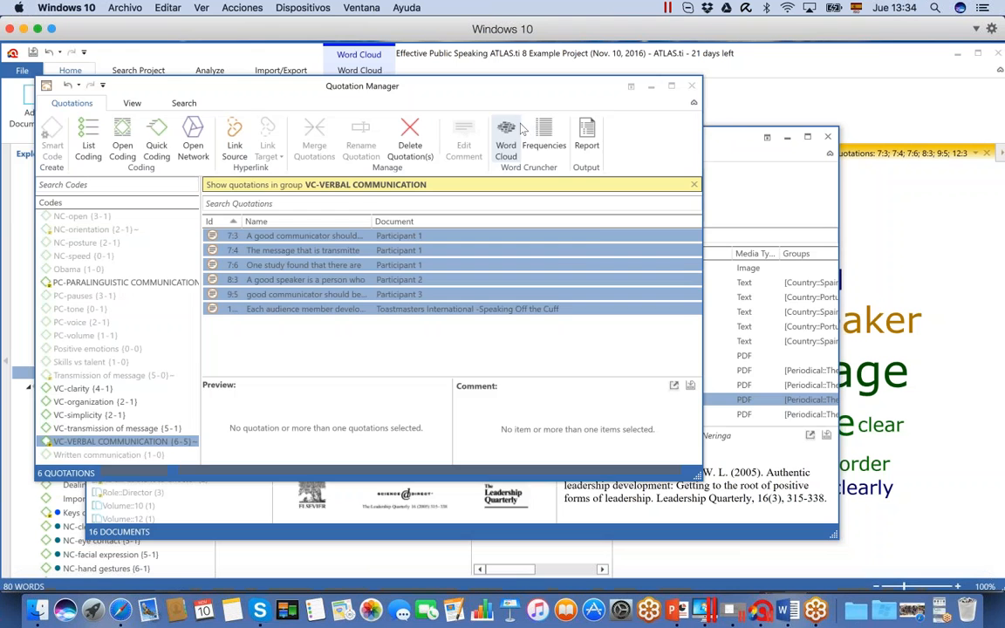
{"action": "left_click", "coordinate": [691, 86]}
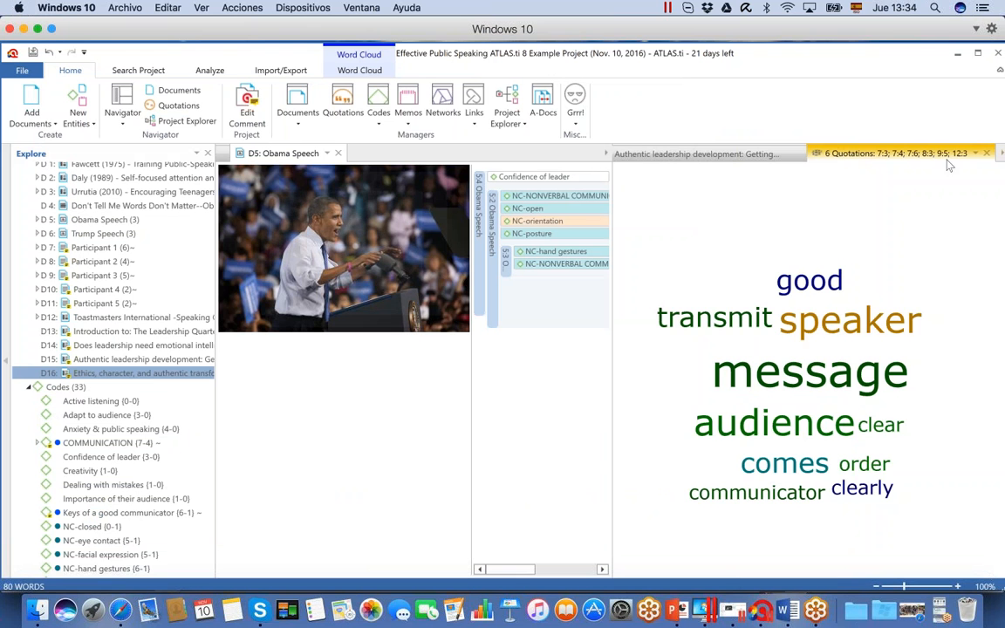
{"action": "left_click", "coordinate": [987, 153]}
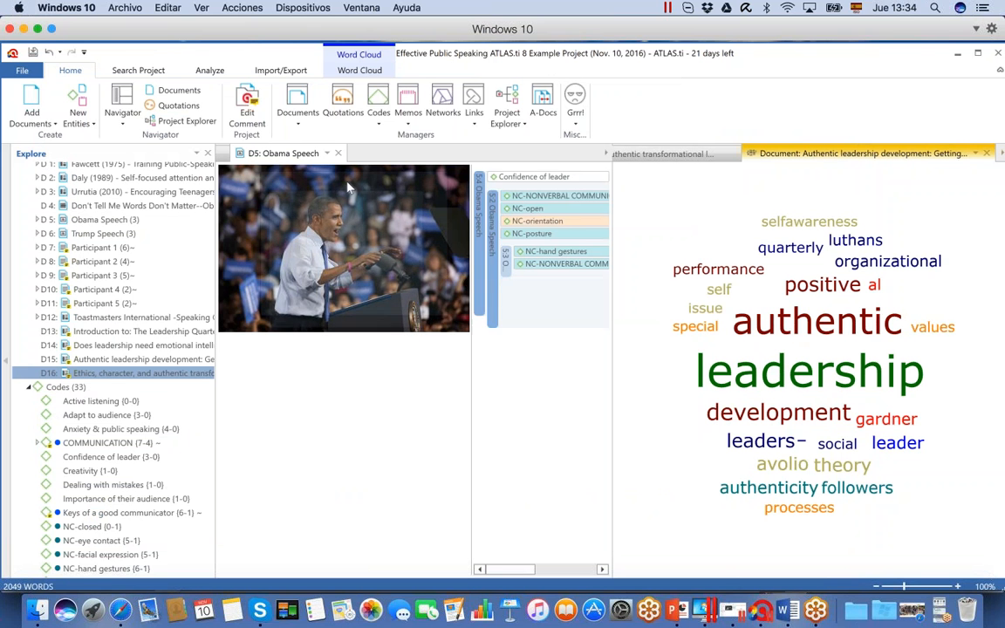
Import Twitter data for the query #Elections#USA, requesting 100 tweets with retweets excluded
{"action": "left_click", "coordinate": [280, 70]}
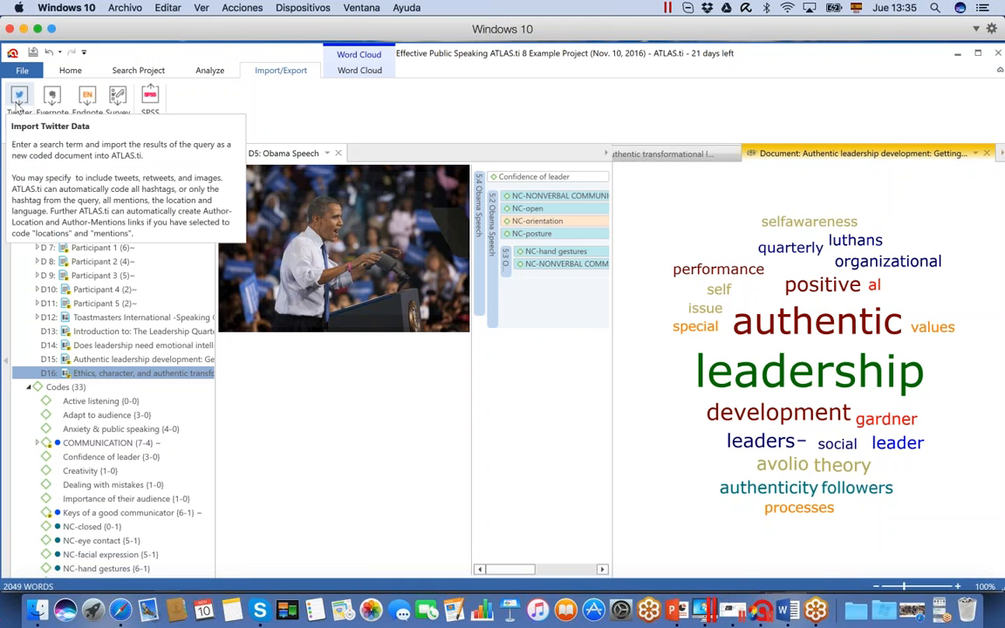
{"action": "left_click", "coordinate": [18, 99]}
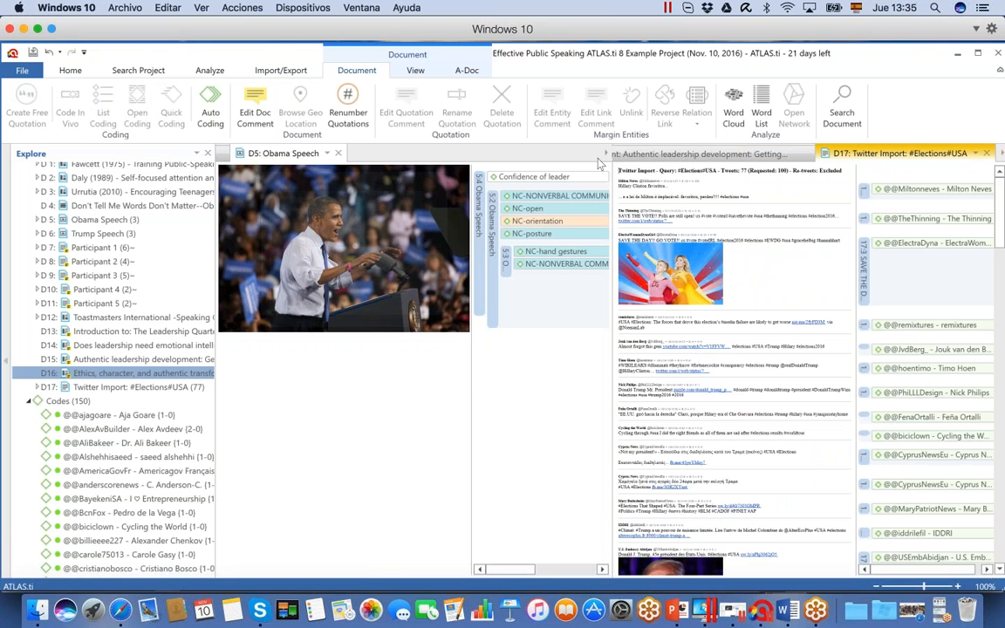
Close the documents open beside the Twitter import, including D5, D12, D9 and D1
{"action": "left_click", "coordinate": [338, 154]}
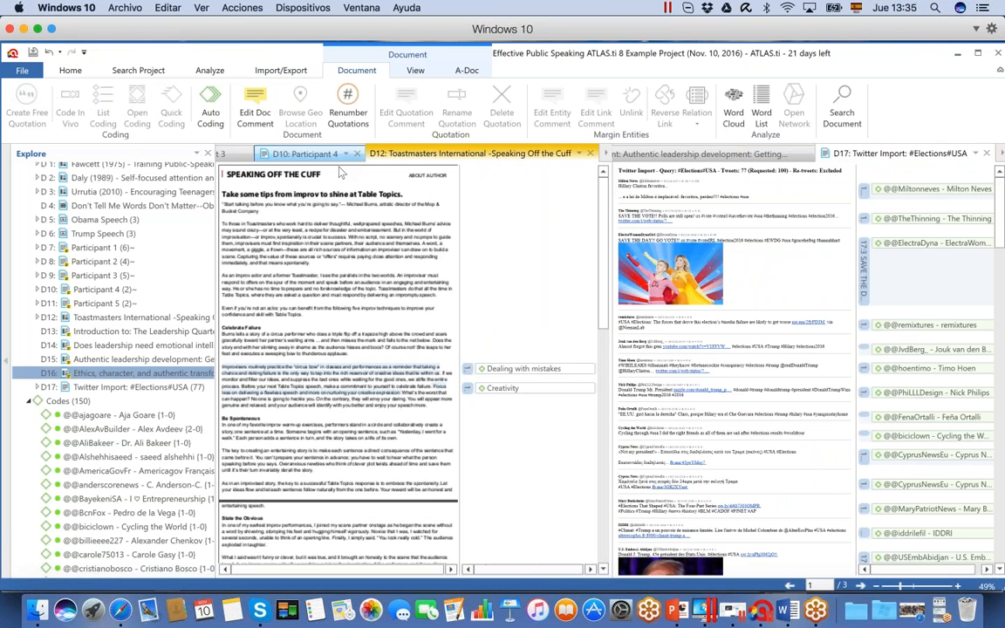
{"action": "left_click", "coordinate": [590, 153]}
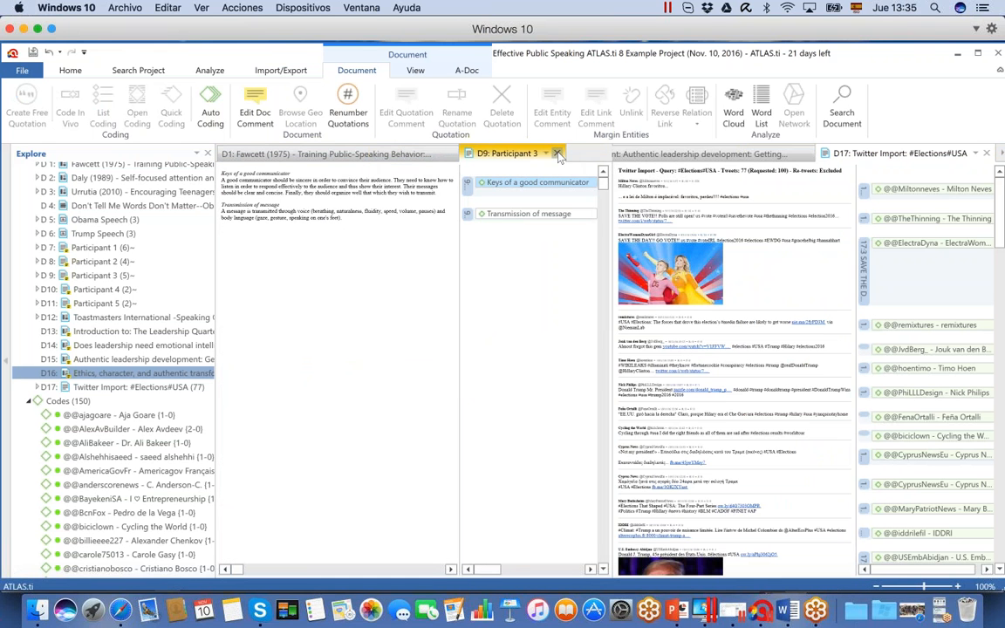
{"action": "left_click", "coordinate": [557, 153]}
{"action": "left_click", "coordinate": [448, 154]}
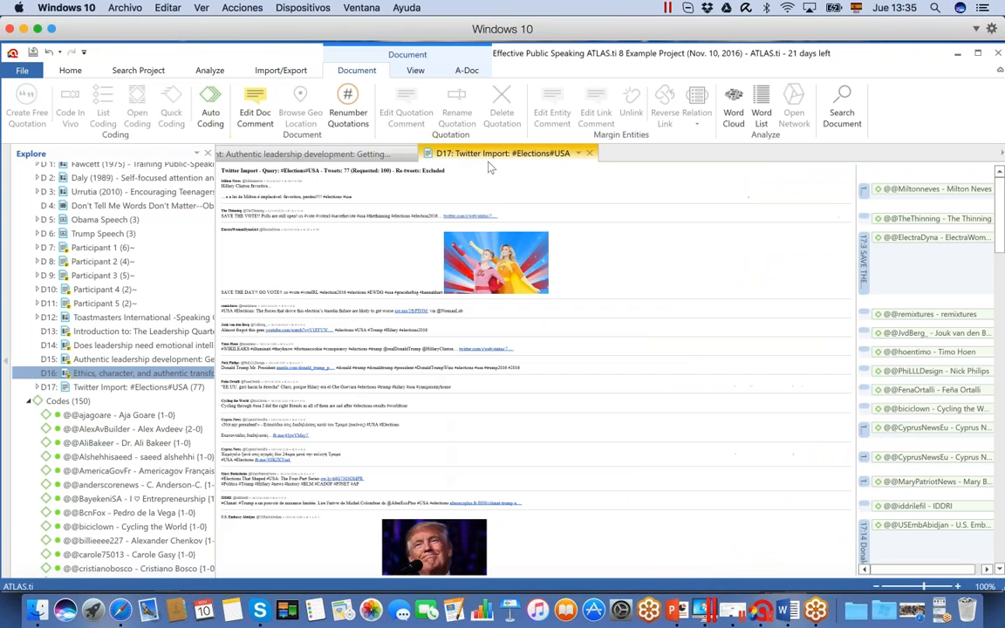
Look through the imported tweets and their author codes, widening the document's margin area
{"action": "left_click_drag", "start_coordinate": [1001, 228], "coordinate": [1002, 296]}
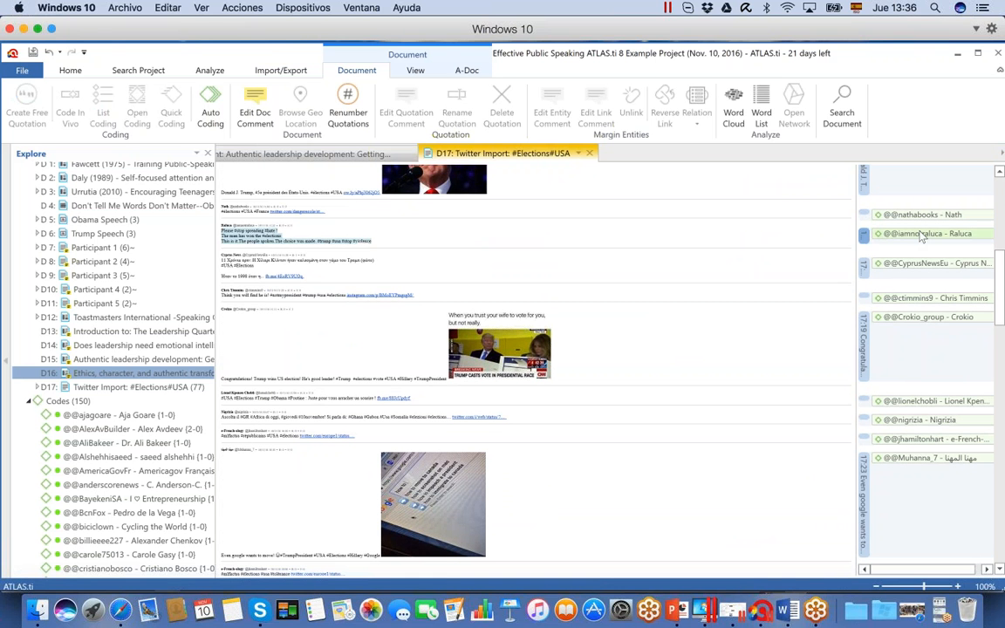
{"action": "left_click_drag", "start_coordinate": [859, 316], "coordinate": [744, 321]}
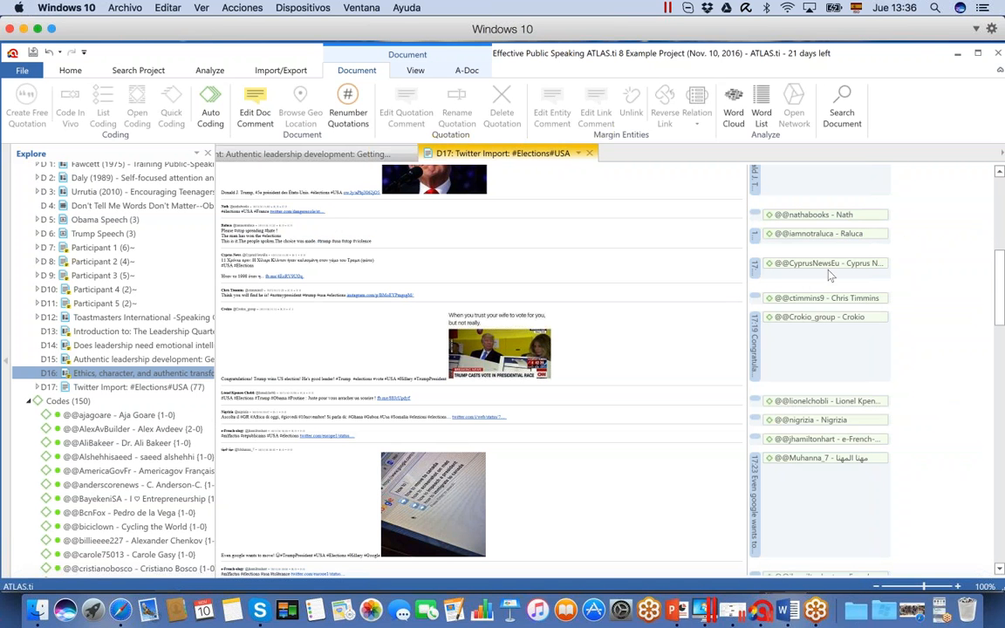
{"action": "left_click_drag", "start_coordinate": [999, 298], "coordinate": [985, 556]}
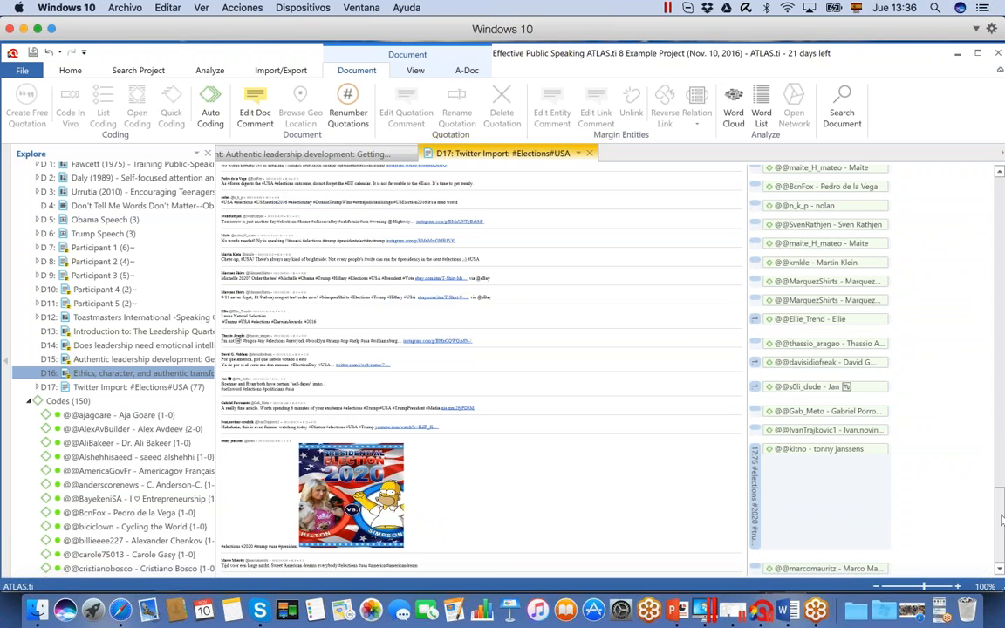
{"action": "left_click_drag", "start_coordinate": [986, 556], "coordinate": [992, 172]}
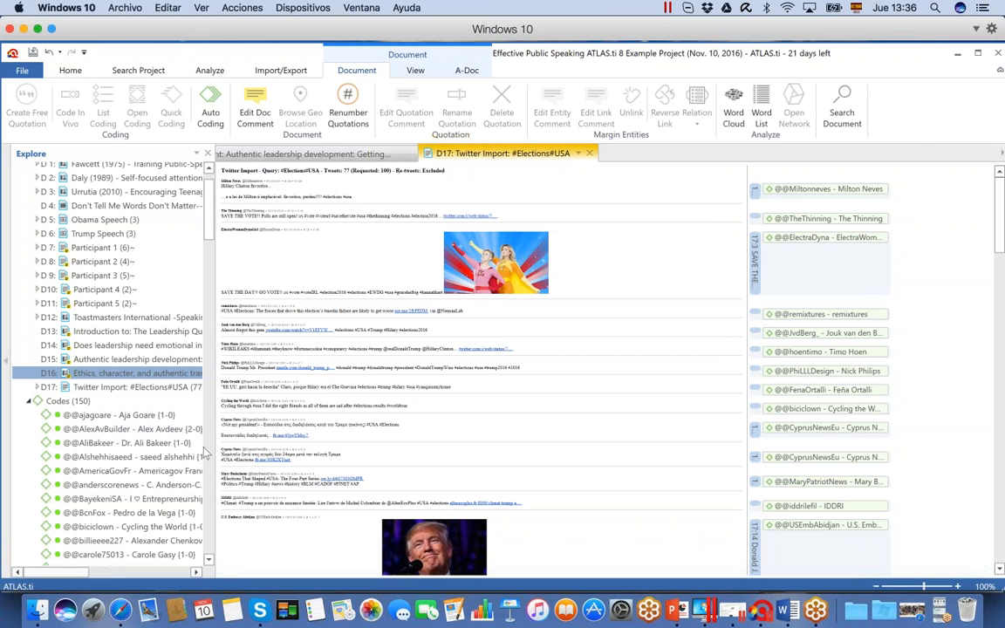
Widen the project explorer and review the author and Twitter.Loc location codes generated by the import
{"action": "left_click_drag", "start_coordinate": [206, 451], "coordinate": [256, 452]}
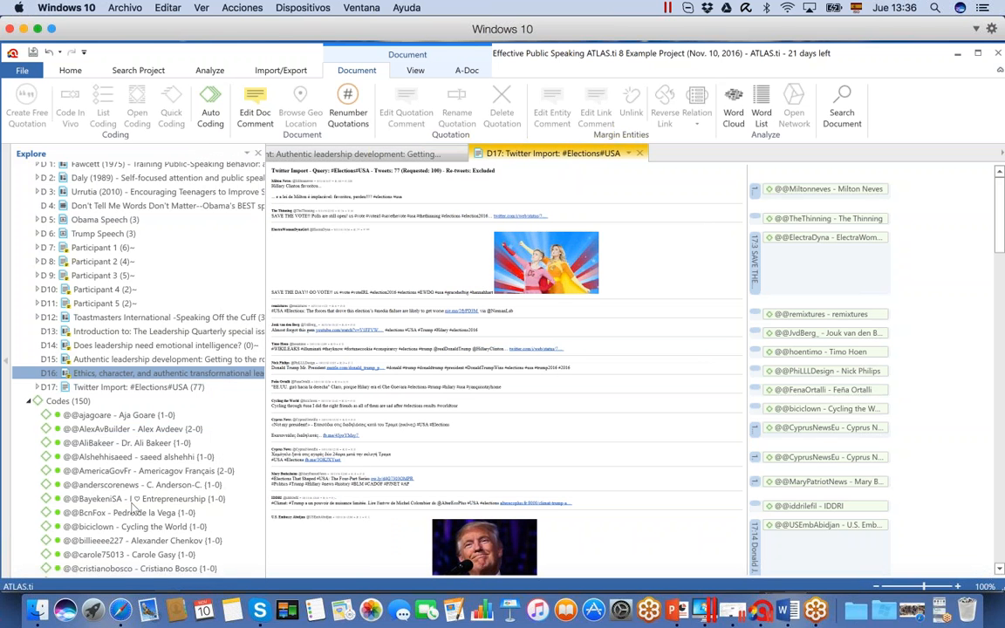
{"action": "left_click_drag", "start_coordinate": [259, 217], "coordinate": [259, 494]}
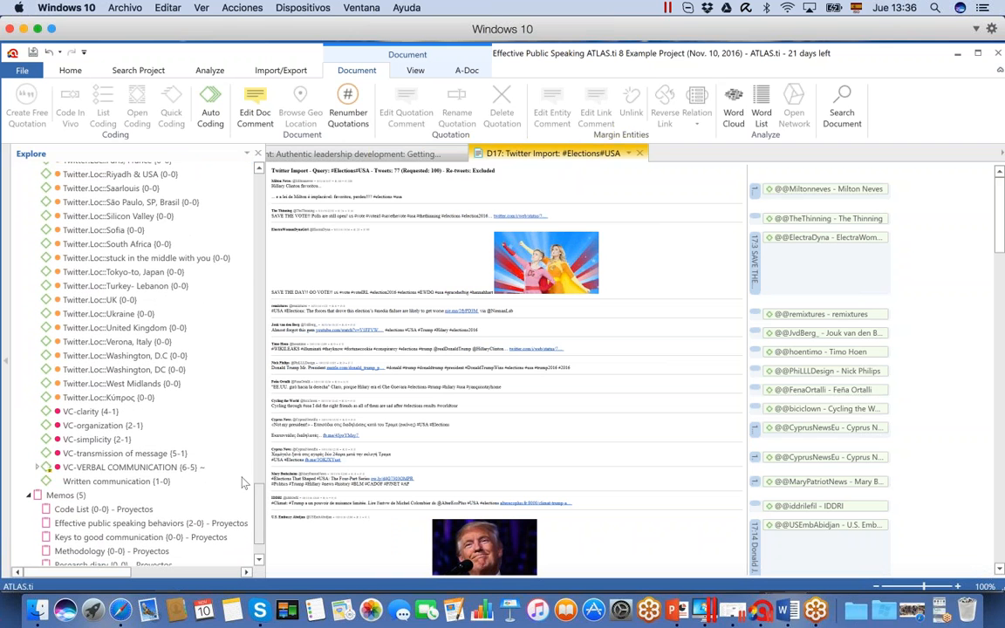
{"action": "left_click", "coordinate": [144, 272]}
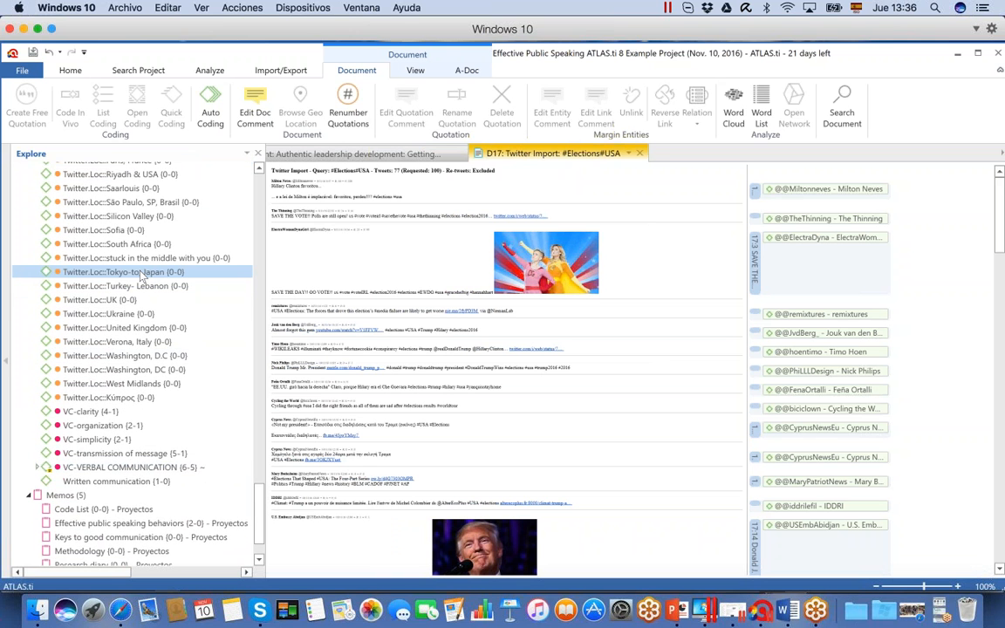
{"action": "left_click_drag", "start_coordinate": [259, 505], "coordinate": [253, 423]}
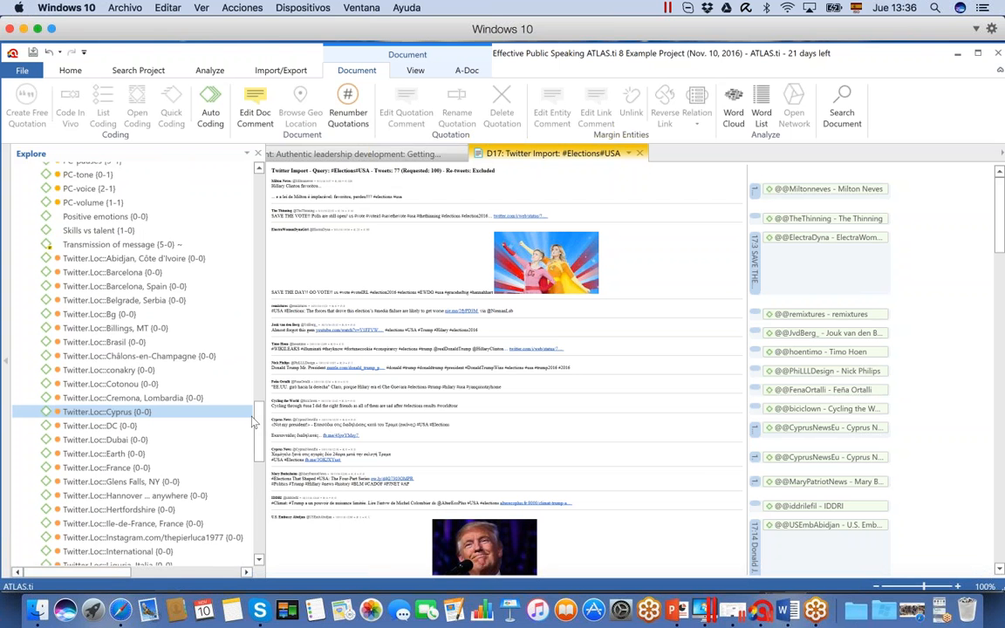
Open the Initial conceptual map network from the project explorer and maximize its window
{"action": "left_click_drag", "start_coordinate": [260, 443], "coordinate": [262, 521]}
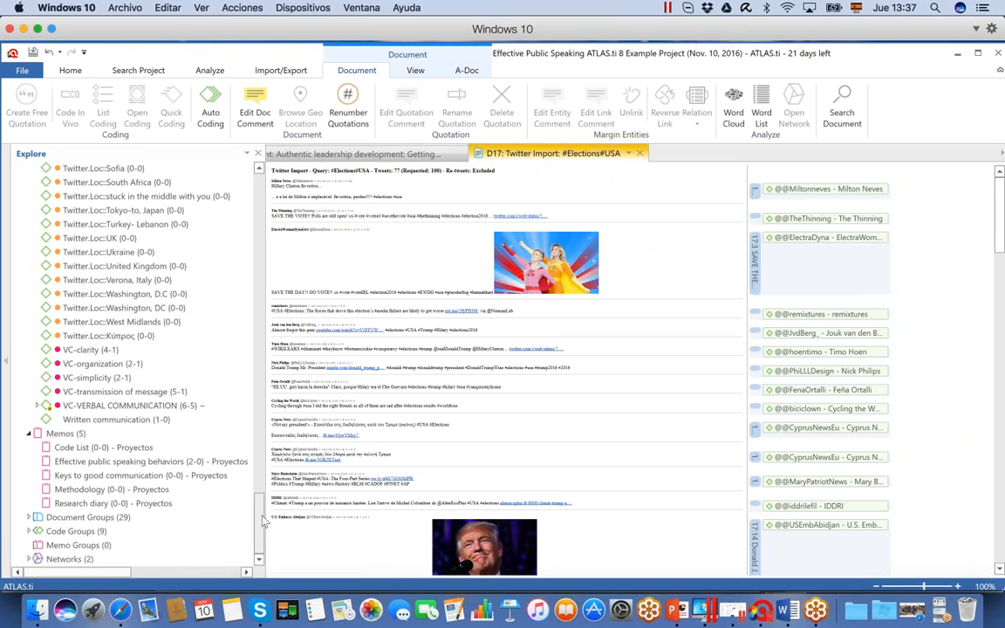
{"action": "left_click", "coordinate": [29, 560]}
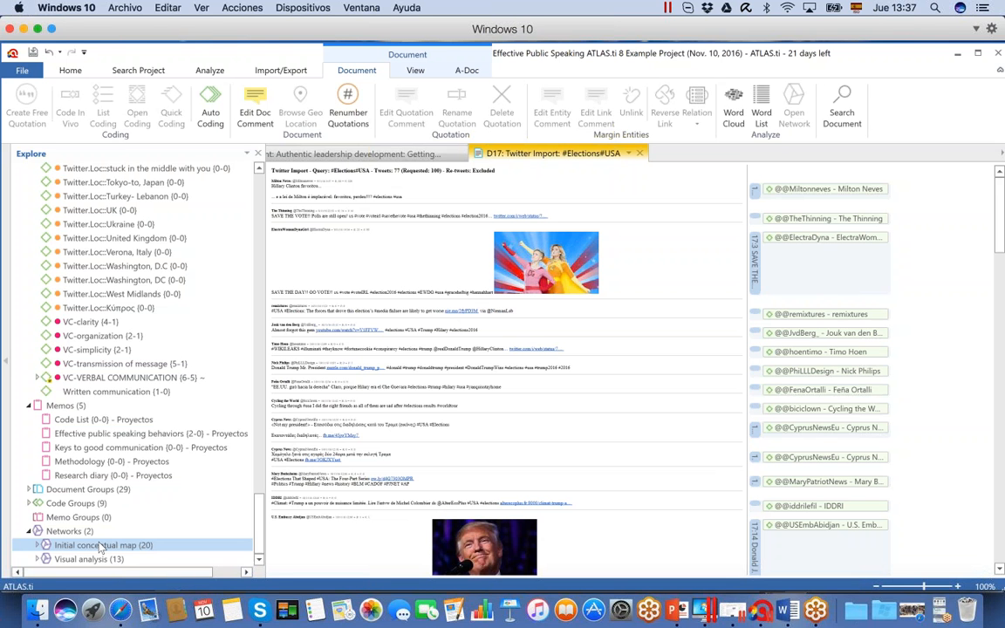
{"action": "left_click", "coordinate": [101, 546]}
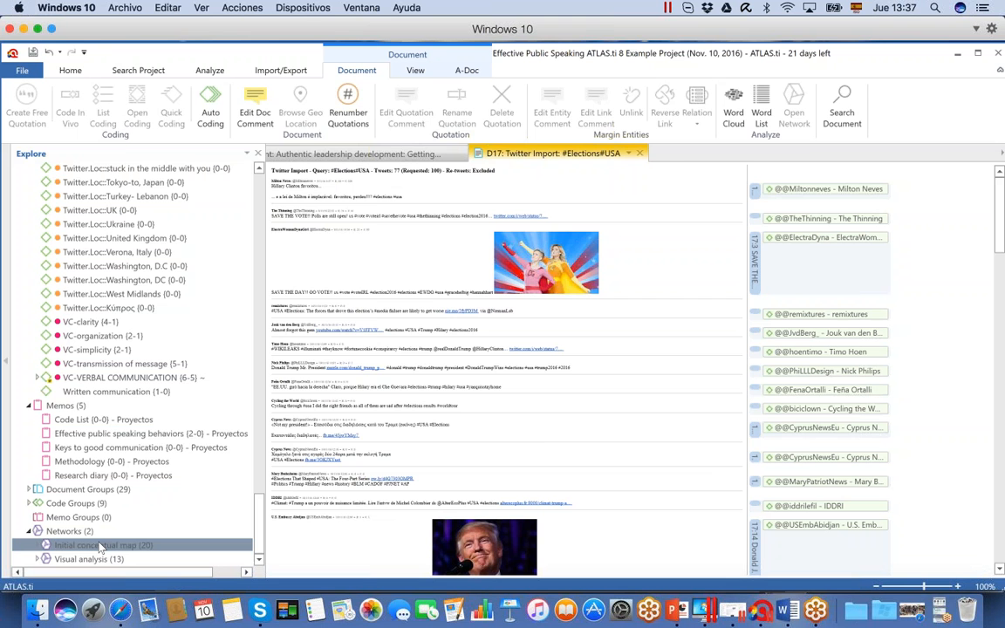
{"action": "double_click", "coordinate": [100, 546]}
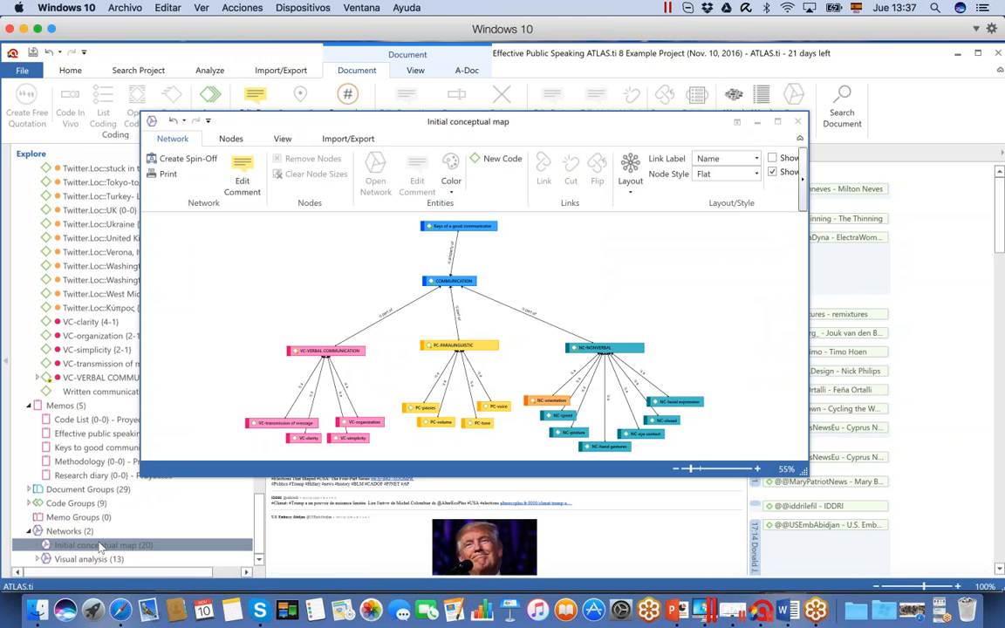
{"action": "left_click", "coordinate": [777, 123]}
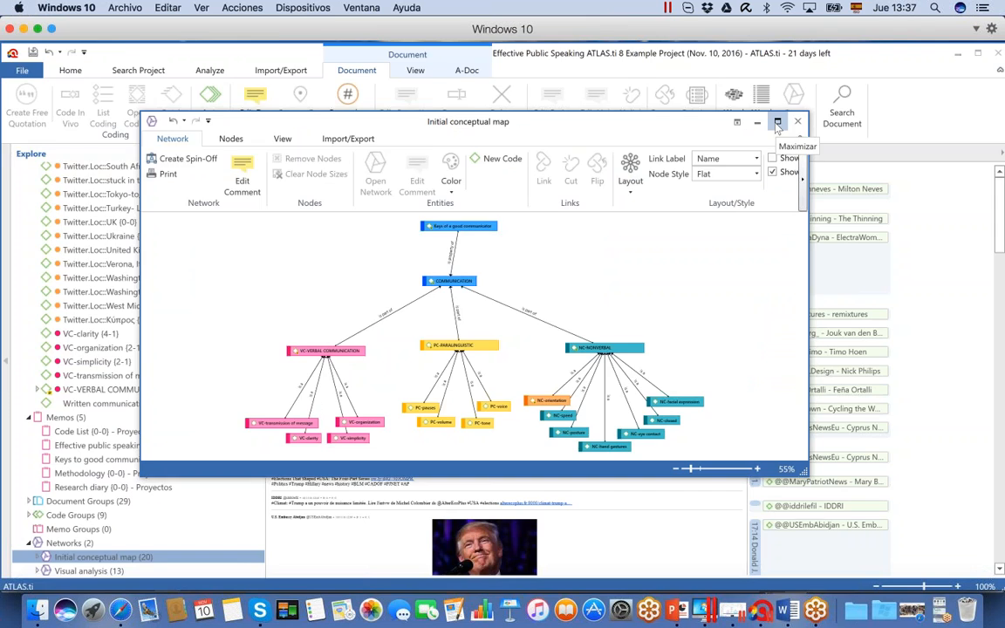
Spread out the VC-transmission of message, VC-clarity, VC-simplicity and VC-organization nodes beneath VC-VERBAL COMMUNICATION
{"action": "left_click_drag", "start_coordinate": [195, 270], "coordinate": [205, 267]}
{"action": "left_click_drag", "start_coordinate": [139, 350], "coordinate": [103, 329]}
{"action": "left_click_drag", "start_coordinate": [158, 361], "coordinate": [128, 364]}
{"action": "left_click_drag", "start_coordinate": [206, 364], "coordinate": [171, 395]}
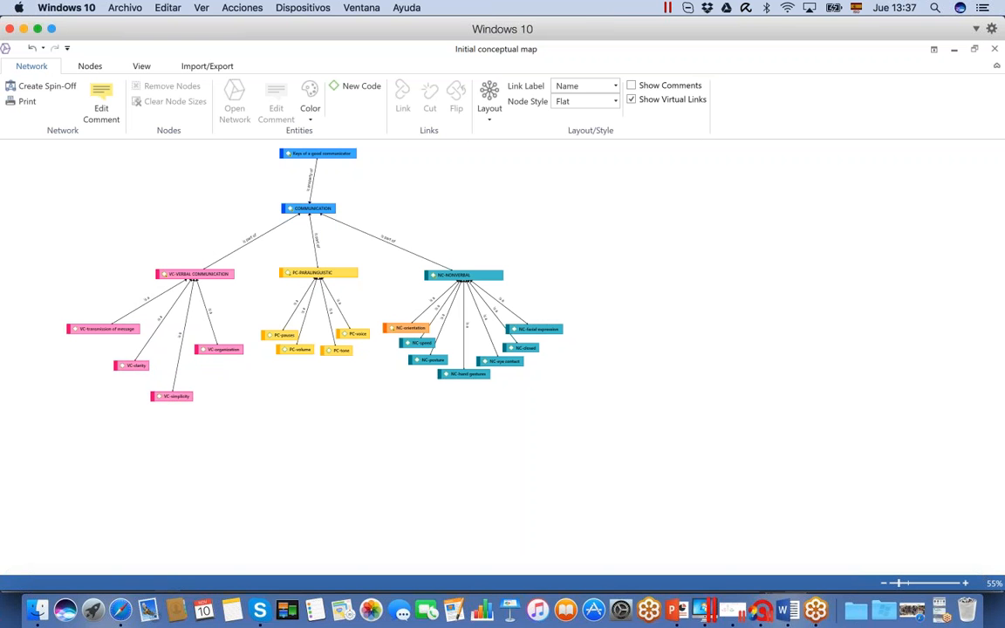
{"action": "left_click_drag", "start_coordinate": [218, 349], "coordinate": [216, 384]}
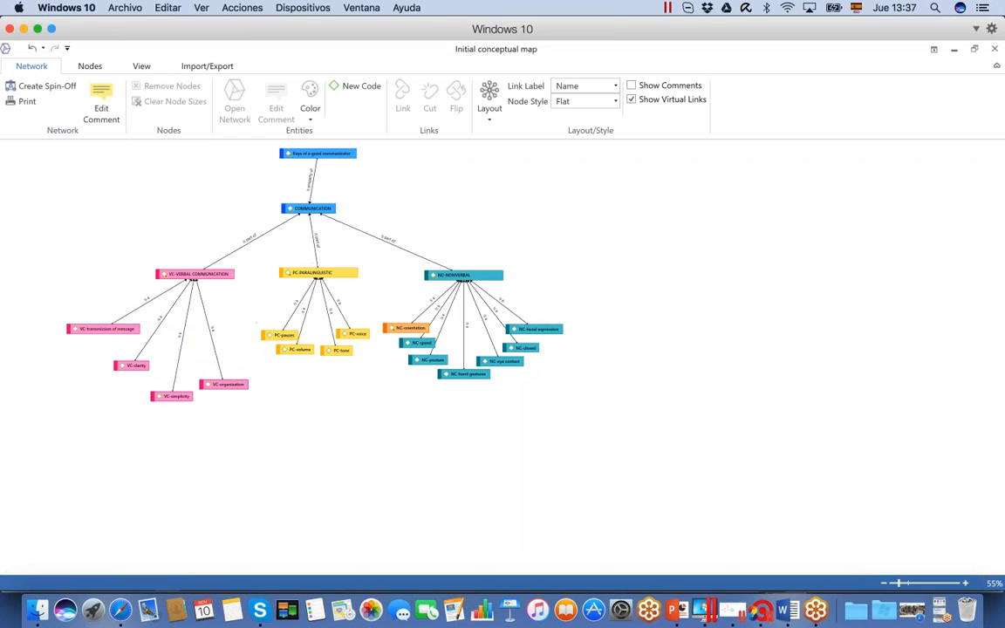
Try to link VC-transmission of message to Keys of a good communicator, and align the Keys of a good communicator node above COMMUNICATION
{"action": "left_click", "coordinate": [103, 328]}
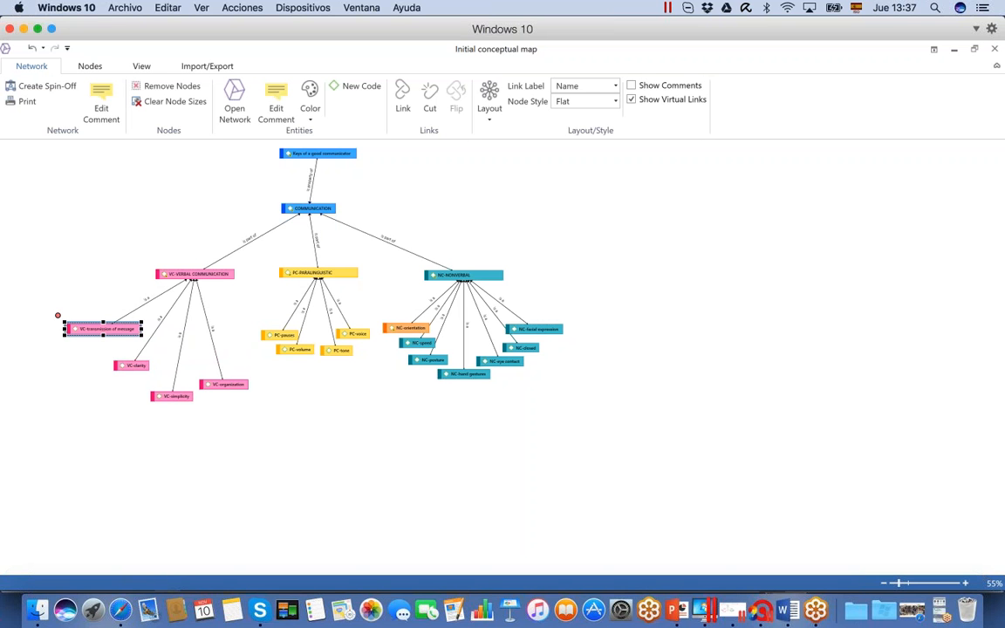
{"action": "left_click_drag", "start_coordinate": [57, 316], "coordinate": [299, 164]}
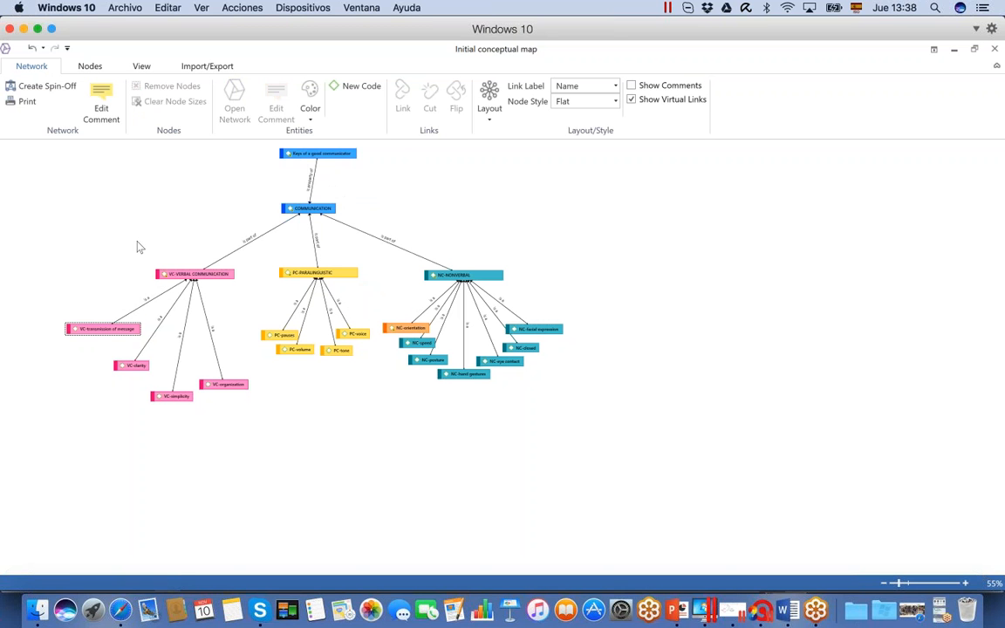
{"action": "left_click_drag", "start_coordinate": [304, 152], "coordinate": [295, 153]}
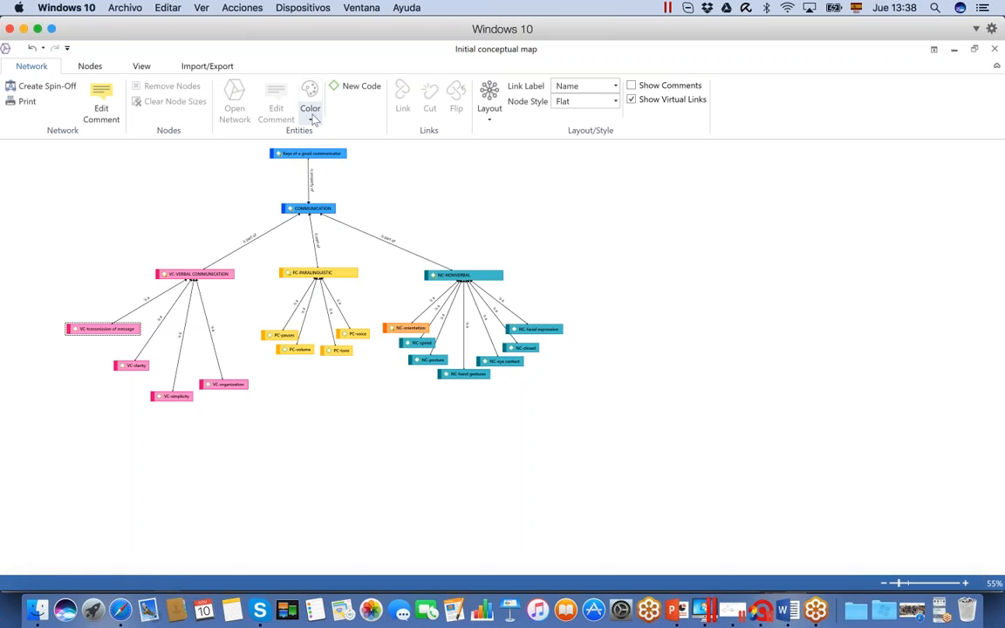
Look over the color choices for network entities and select the VC-VERBAL COMMUNICATION node
{"action": "left_click", "coordinate": [312, 118]}
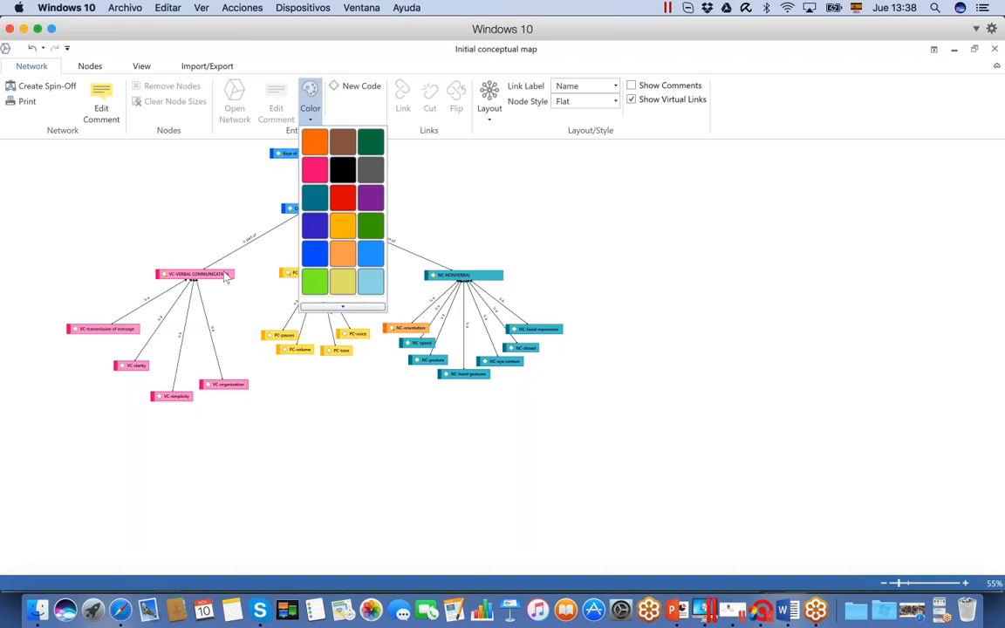
{"action": "left_click", "coordinate": [197, 274]}
{"action": "left_click", "coordinate": [198, 273]}
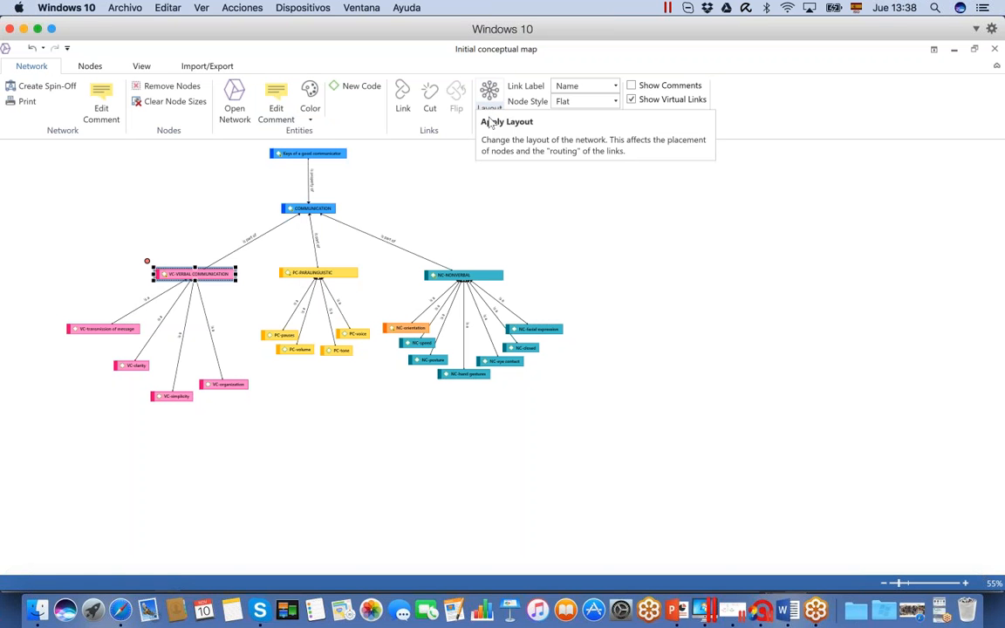
Try the Orthogonal, Circular, Organic and Radial node layouts on the conceptual map
{"action": "left_click", "coordinate": [492, 108]}
{"action": "left_click", "coordinate": [492, 108]}
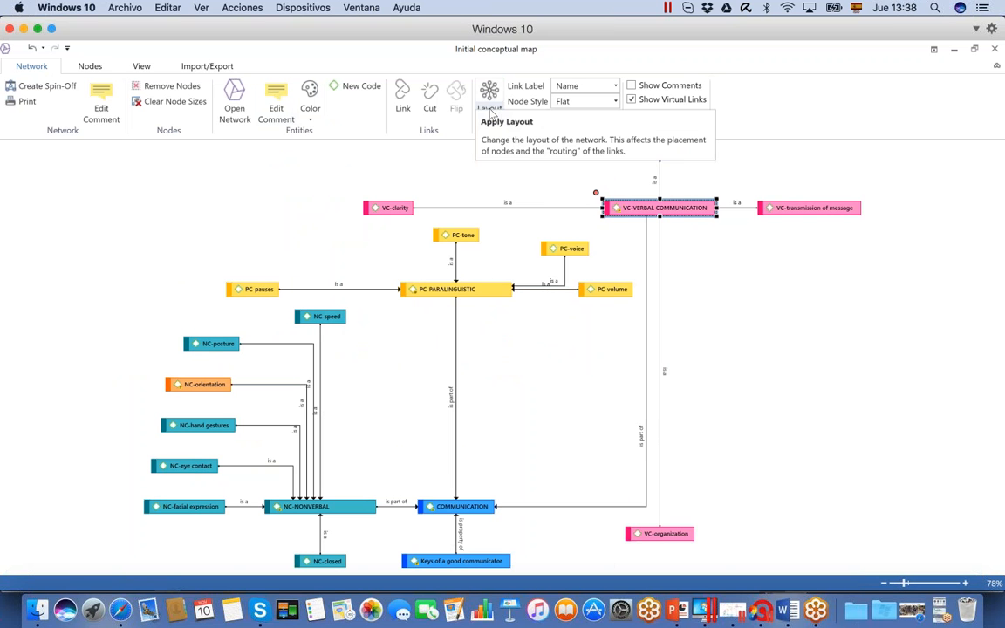
{"action": "left_click", "coordinate": [490, 112]}
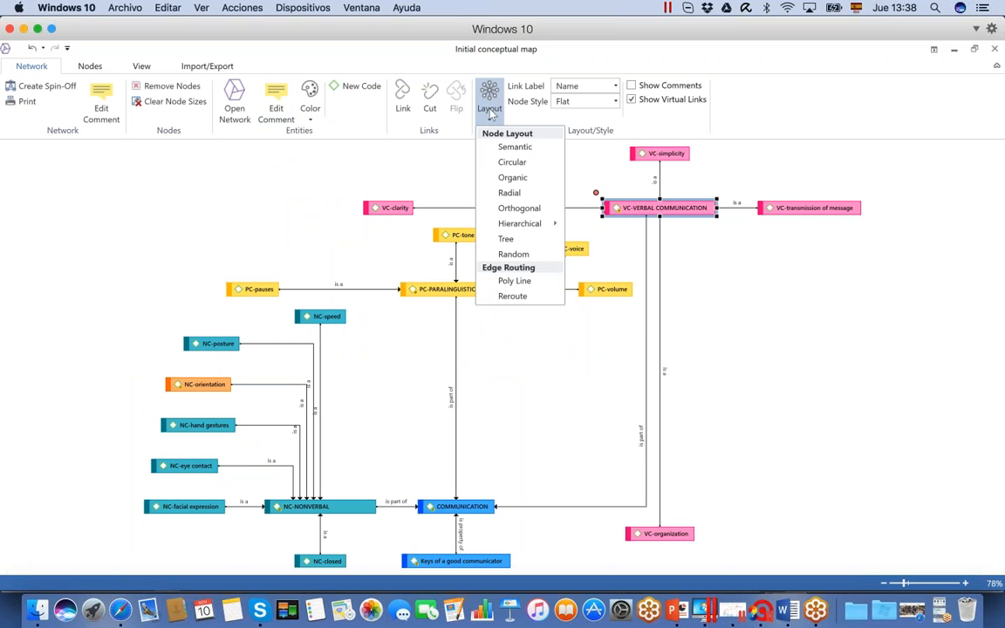
{"action": "left_click", "coordinate": [511, 161]}
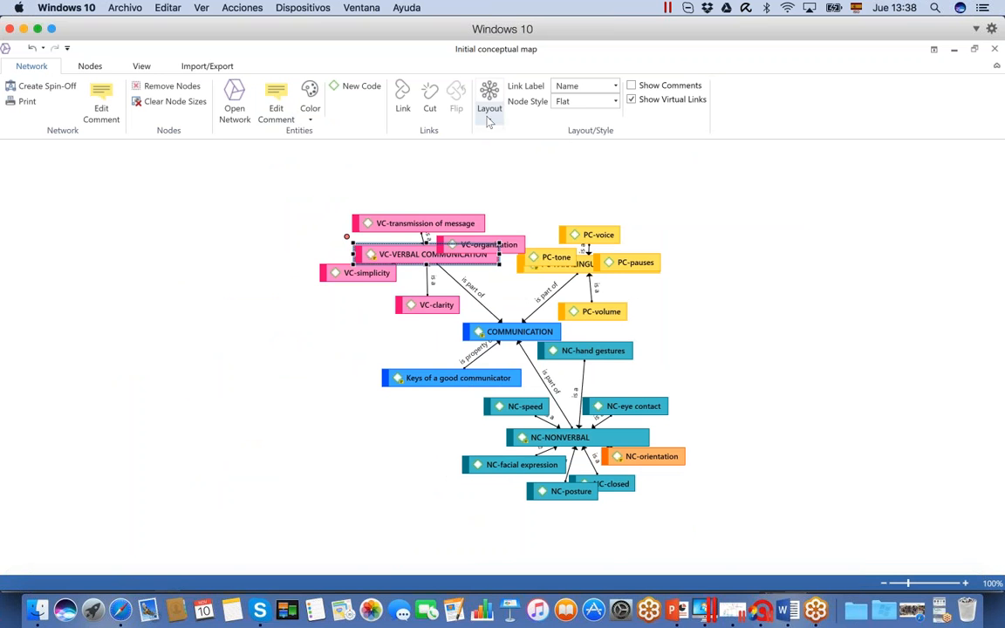
{"action": "left_click", "coordinate": [489, 112]}
{"action": "left_click", "coordinate": [511, 177]}
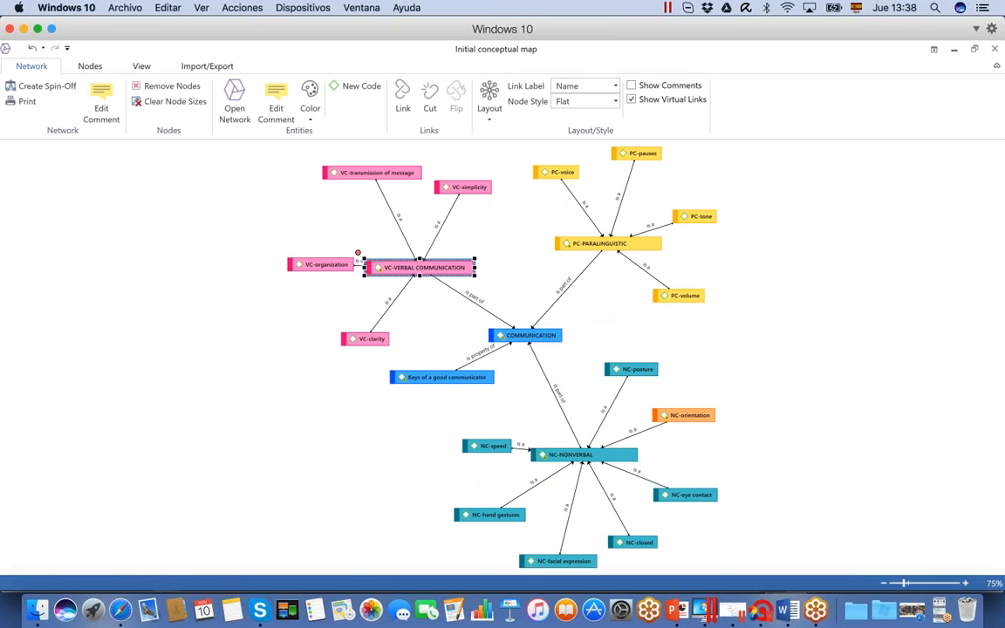
{"action": "left_click", "coordinate": [489, 109]}
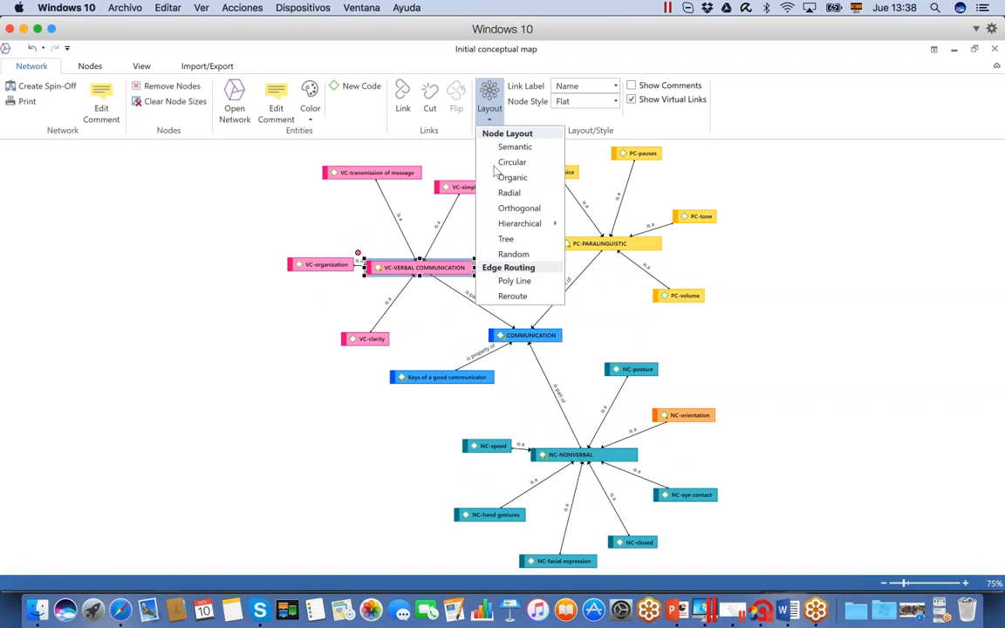
{"action": "left_click", "coordinate": [509, 193]}
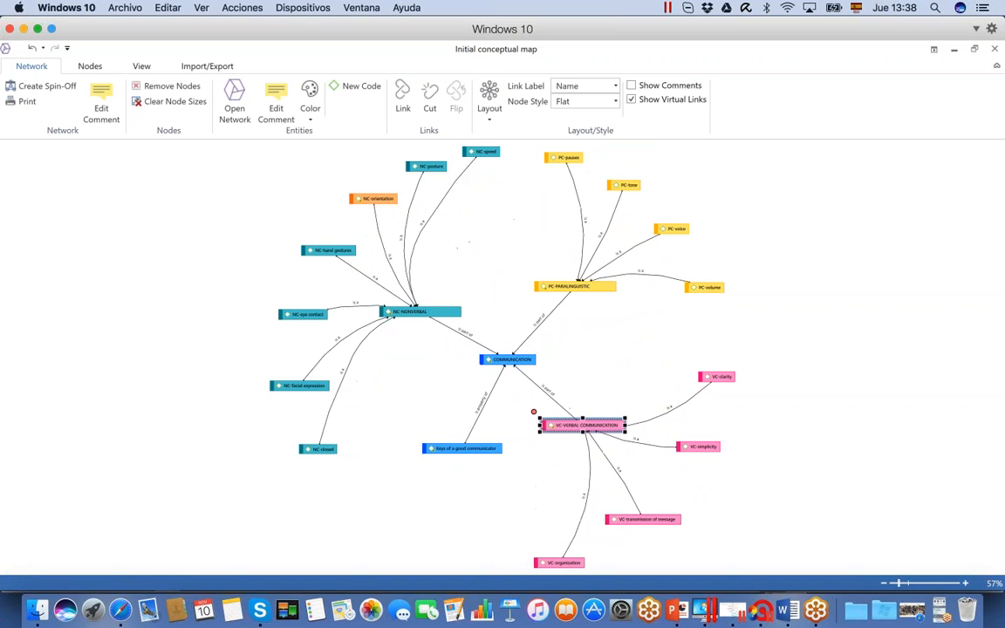
Apply the Orthogonal node layout to the conceptual map and route its links as Poly Line
{"action": "left_click", "coordinate": [490, 100]}
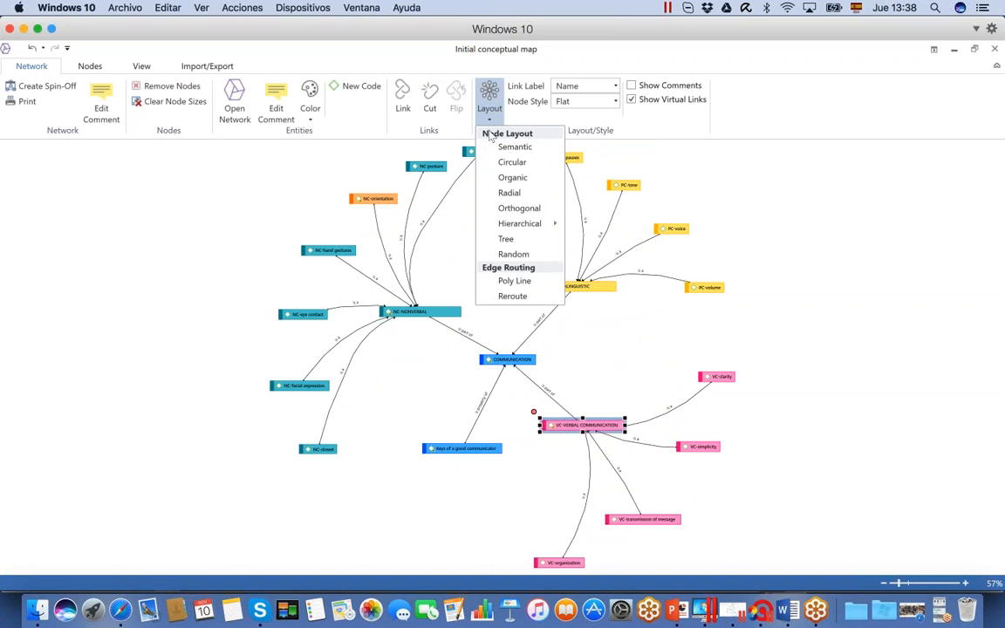
{"action": "left_click", "coordinate": [513, 210]}
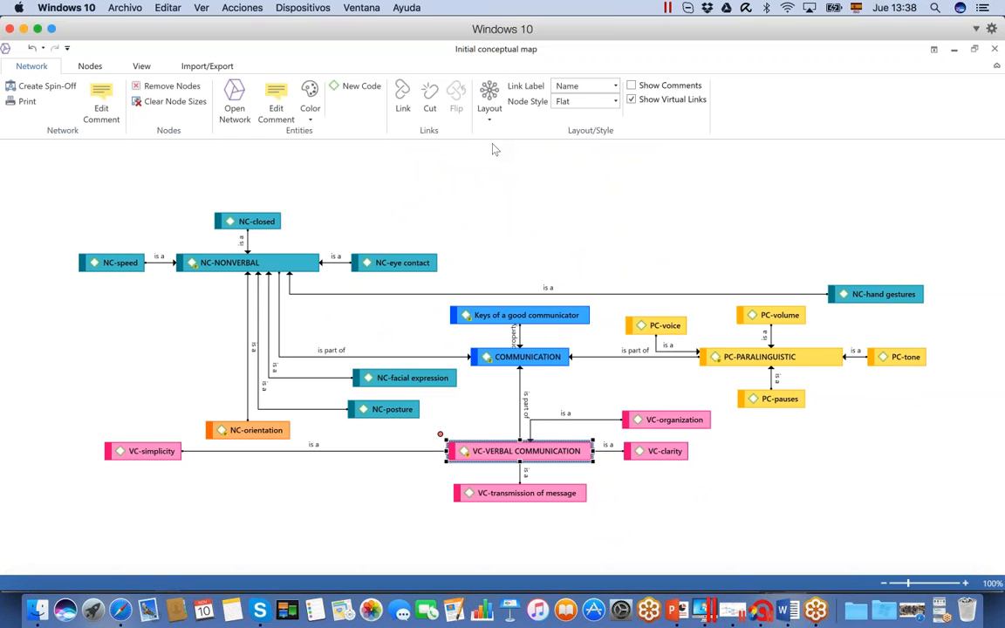
{"action": "left_click", "coordinate": [489, 103]}
{"action": "left_click", "coordinate": [506, 281]}
{"action": "left_click", "coordinate": [493, 120]}
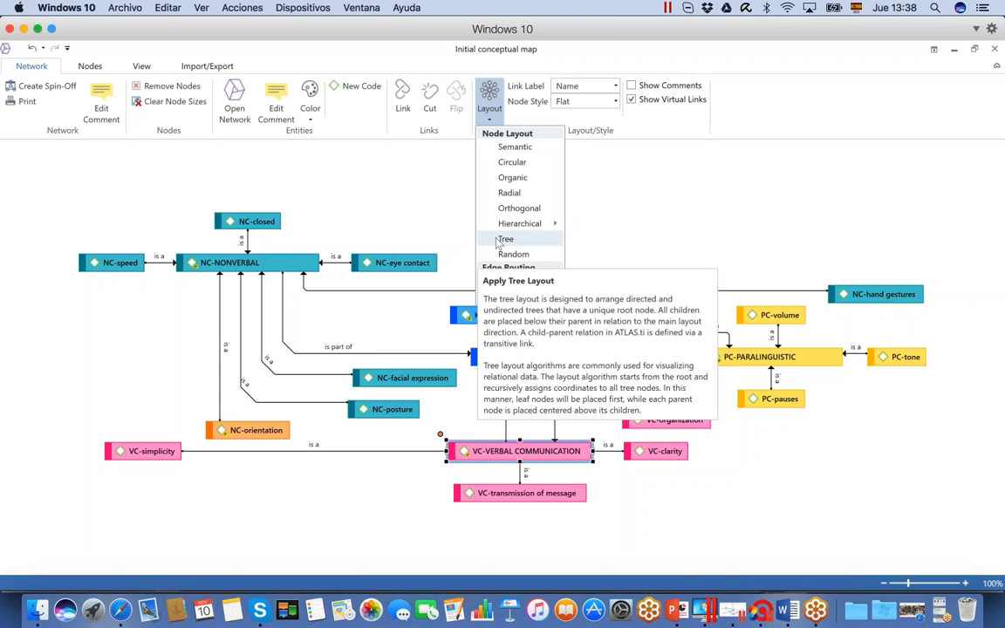
{"action": "left_click", "coordinate": [442, 218]}
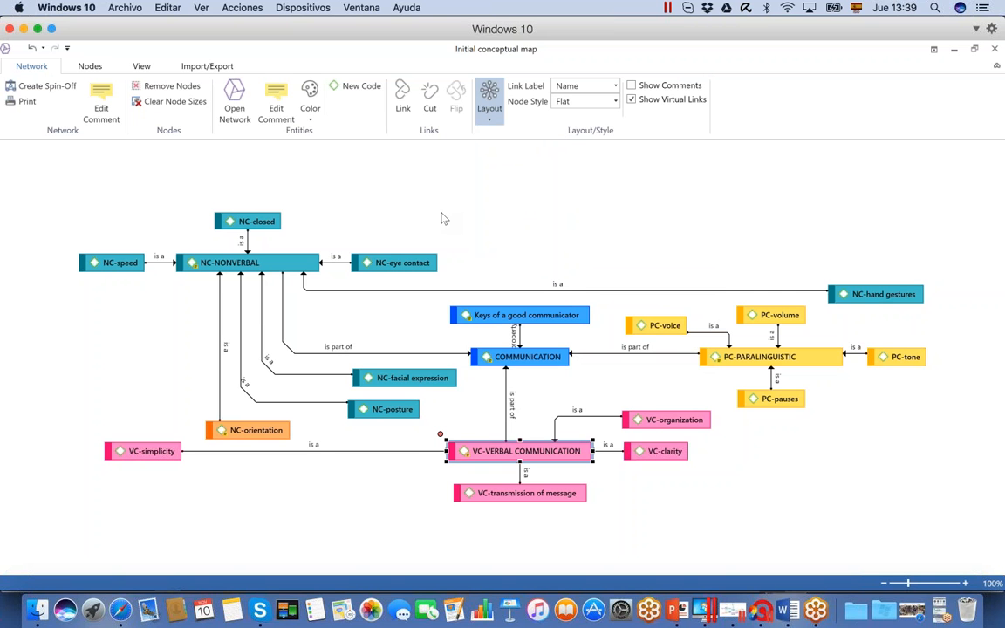
{"action": "left_click", "coordinate": [442, 218]}
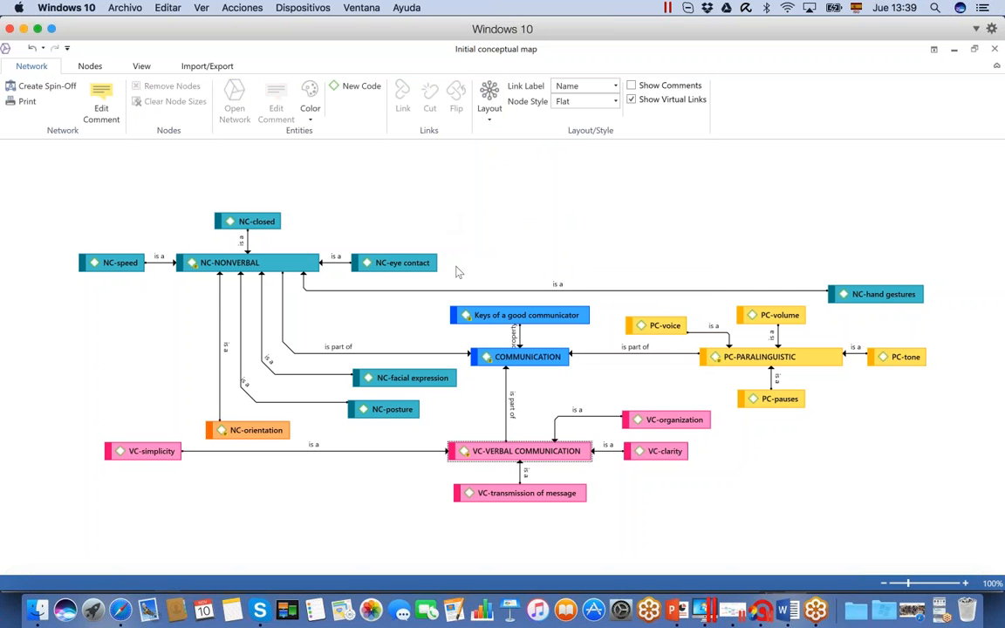
Import the quotation neighbors of the Keys of a good communicator node into the network
{"action": "left_click", "coordinate": [486, 314]}
{"action": "right_click", "coordinate": [485, 314]}
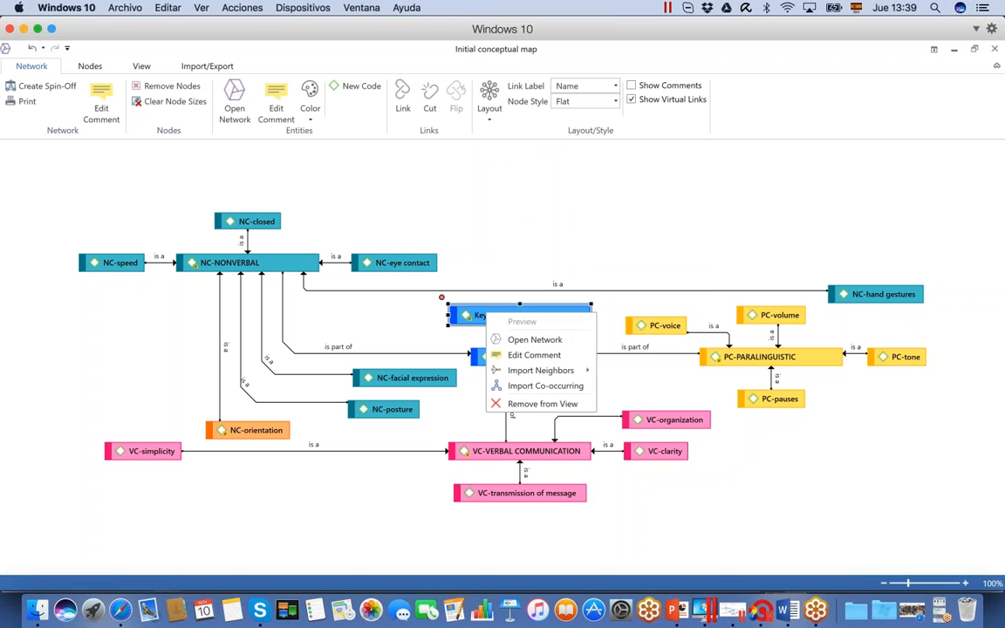
{"action": "mouse_move", "coordinate": [541, 375]}
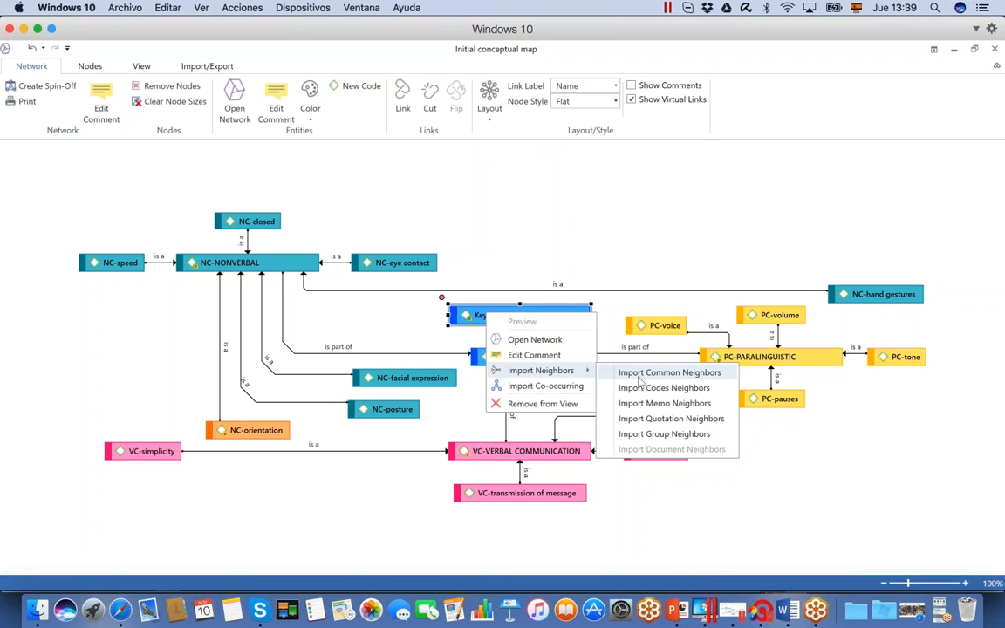
{"action": "left_click", "coordinate": [667, 419]}
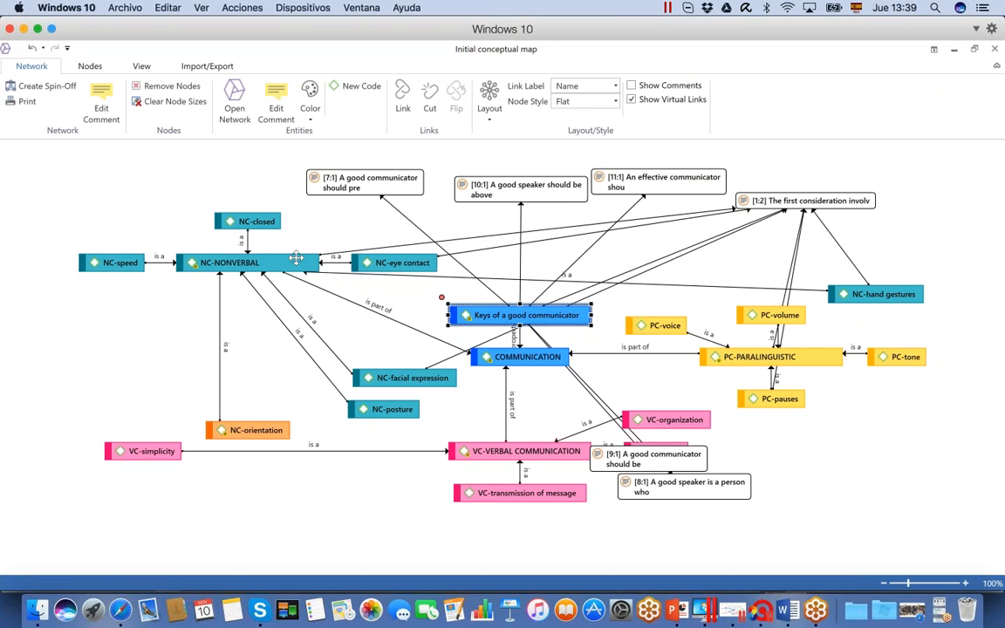
Restore the network window from full screen, enlarge it and place it beside the project explorer's code list
{"action": "left_click", "coordinate": [974, 49]}
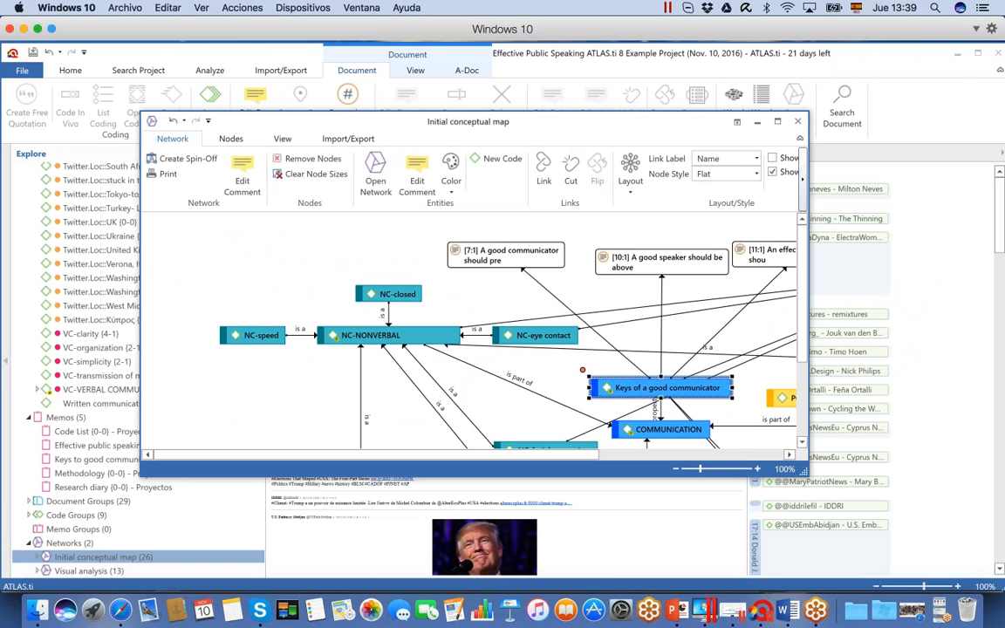
{"action": "left_click_drag", "start_coordinate": [808, 475], "coordinate": [938, 543]}
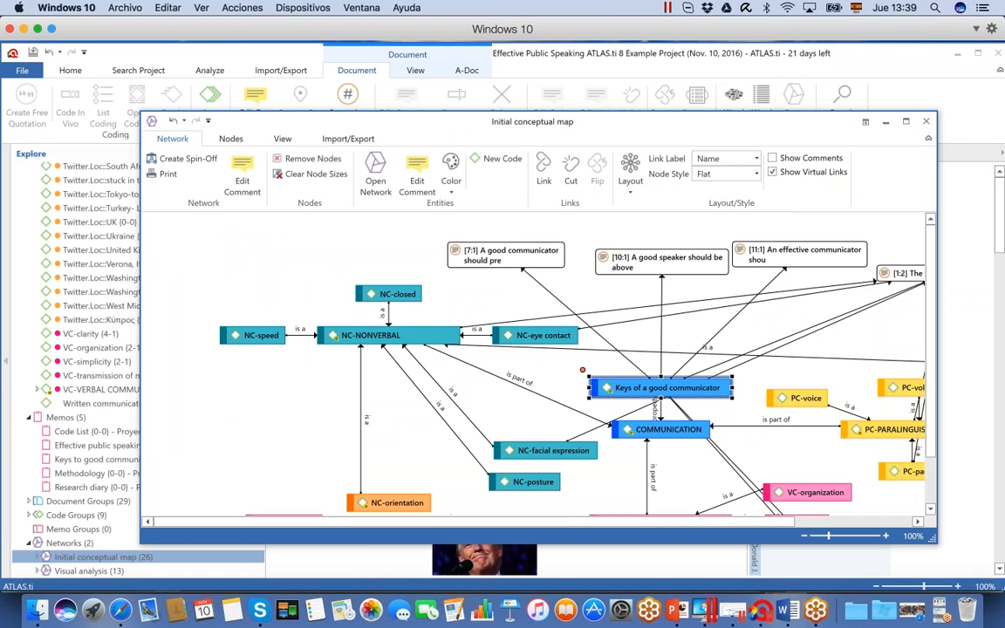
{"action": "left_click_drag", "start_coordinate": [553, 122], "coordinate": [581, 56]}
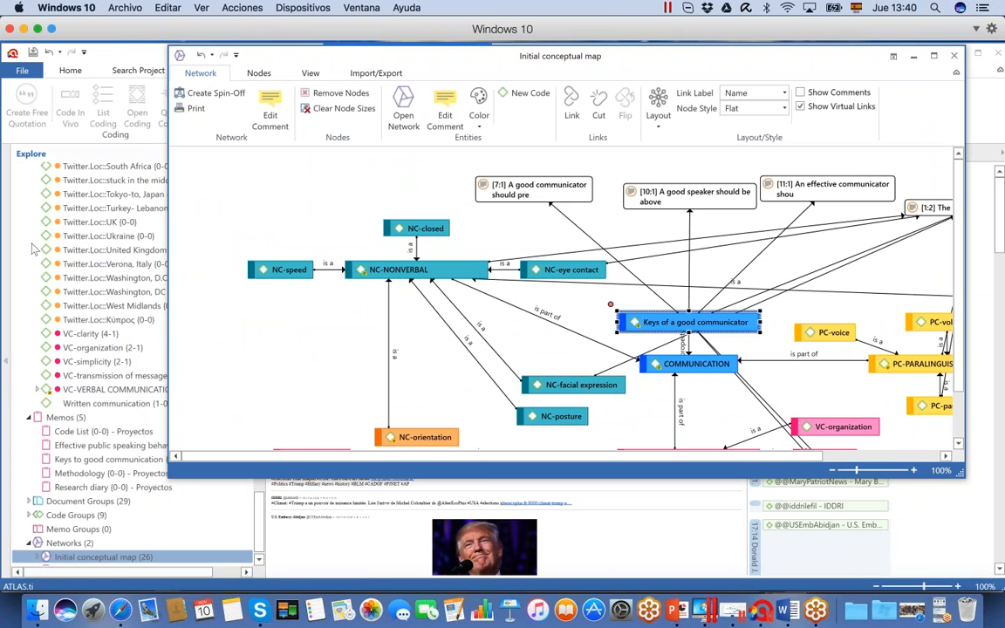
{"action": "left_click_drag", "start_coordinate": [336, 46], "coordinate": [404, 45]}
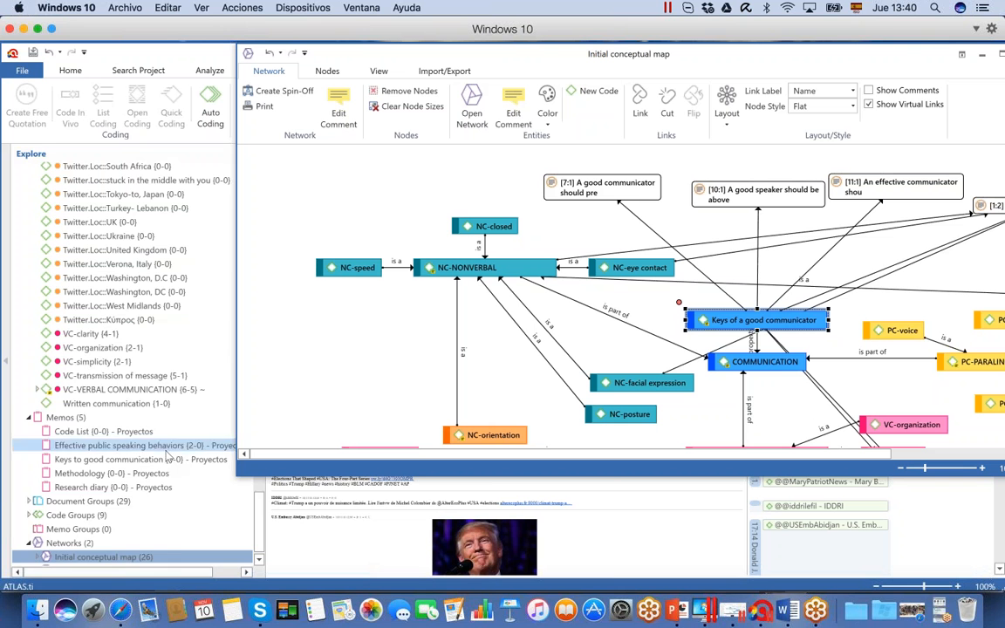
Add the Creativity code from the project explorer to an empty area of the conceptual map
{"action": "scroll", "coordinate": [248, 510], "scroll_direction": "up", "scroll_amount": 8}
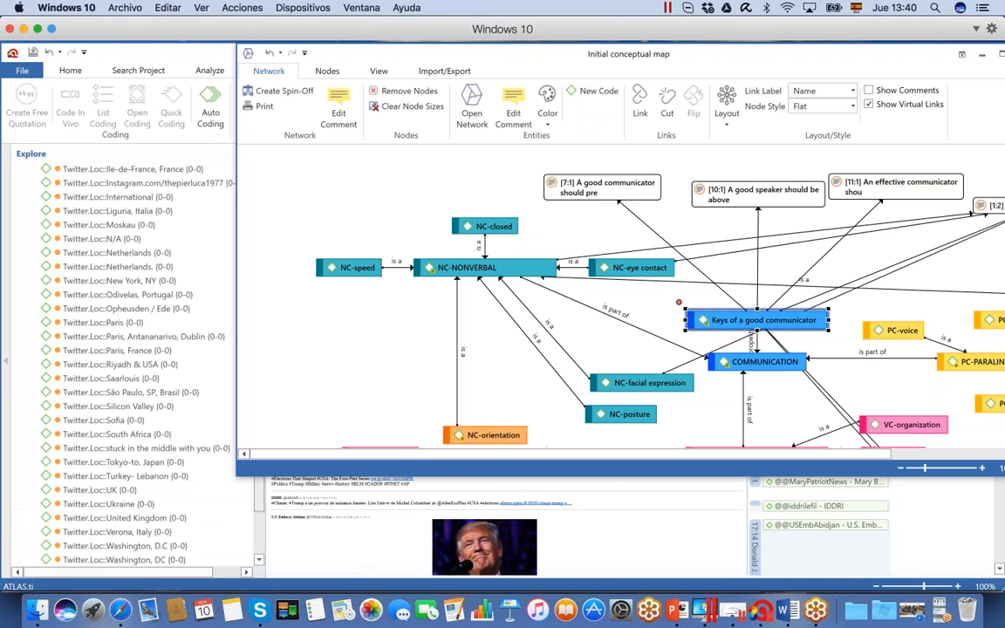
{"action": "scroll", "coordinate": [258, 482], "scroll_direction": "down", "scroll_amount": 15}
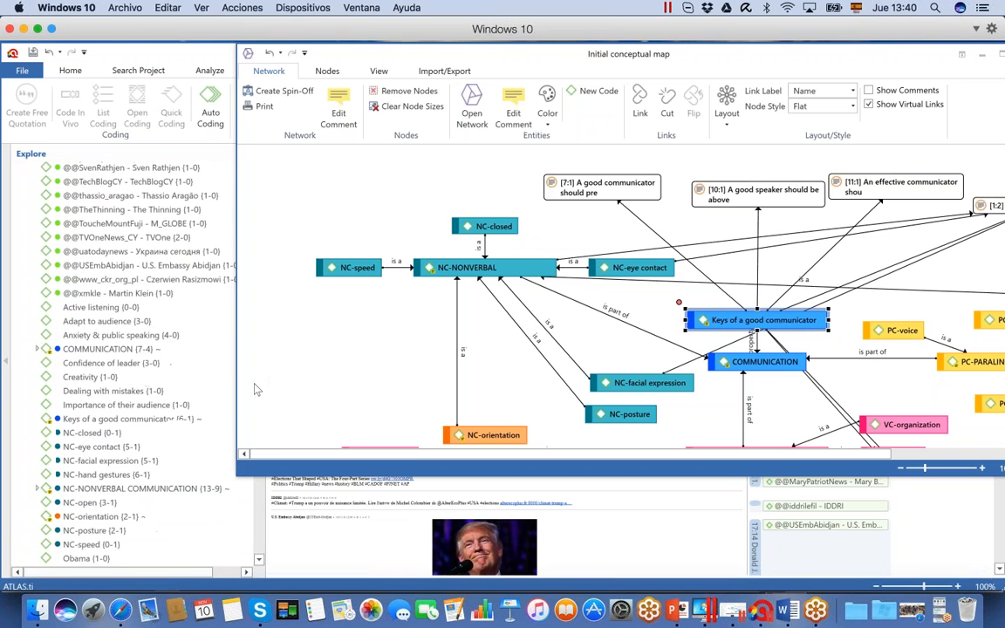
{"action": "scroll", "coordinate": [255, 399], "scroll_direction": "down", "scroll_amount": 1}
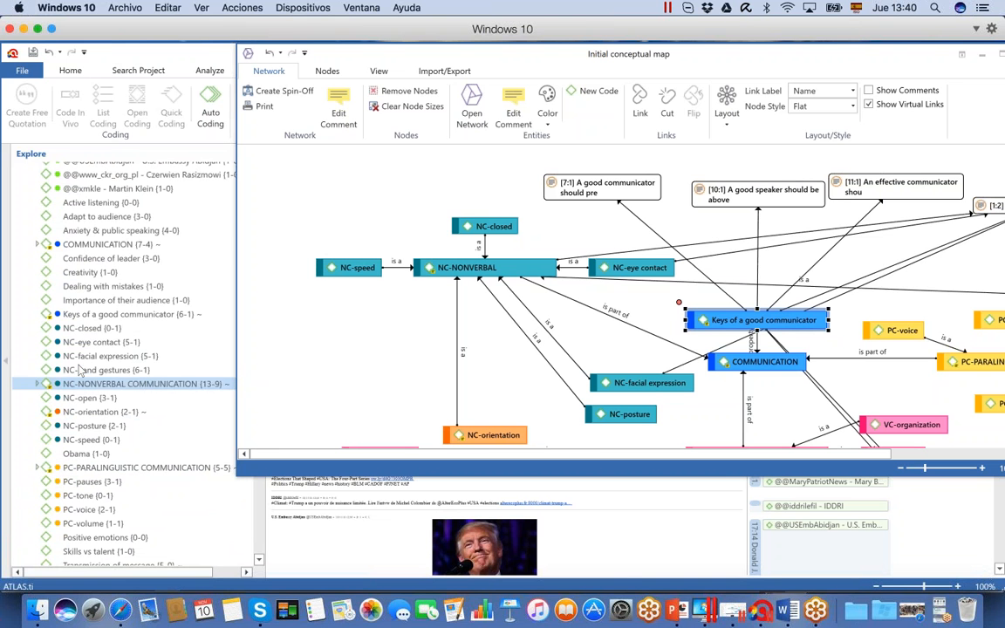
{"action": "left_click_drag", "start_coordinate": [90, 274], "coordinate": [338, 208]}
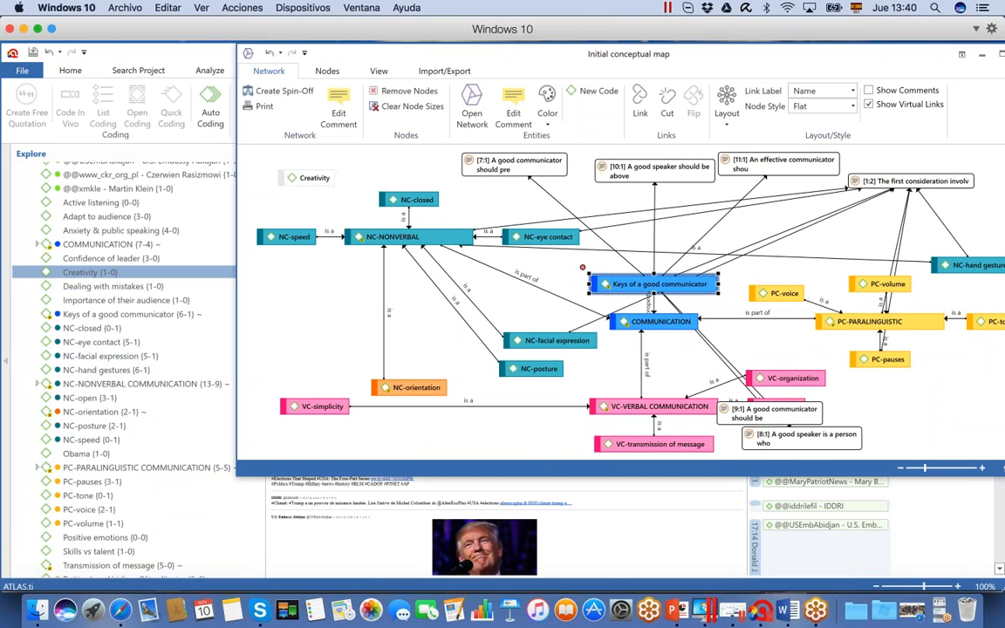
Link Creativity to Keys of a good communicator as "is associated with" and place the Creativity node above PC-voice
{"action": "left_click", "coordinate": [293, 172]}
{"action": "mouse_move", "coordinate": [270, 162]}
{"action": "left_mouse_down"}
{"action": "mouse_move", "coordinate": [347, 203]}
{"action": "mouse_move", "coordinate": [397, 173]}
{"action": "mouse_move", "coordinate": [510, 153]}
{"action": "mouse_move", "coordinate": [654, 284]}
{"action": "left_mouse_up"}
{"action": "left_click_drag", "start_coordinate": [270, 161], "coordinate": [653, 285]}
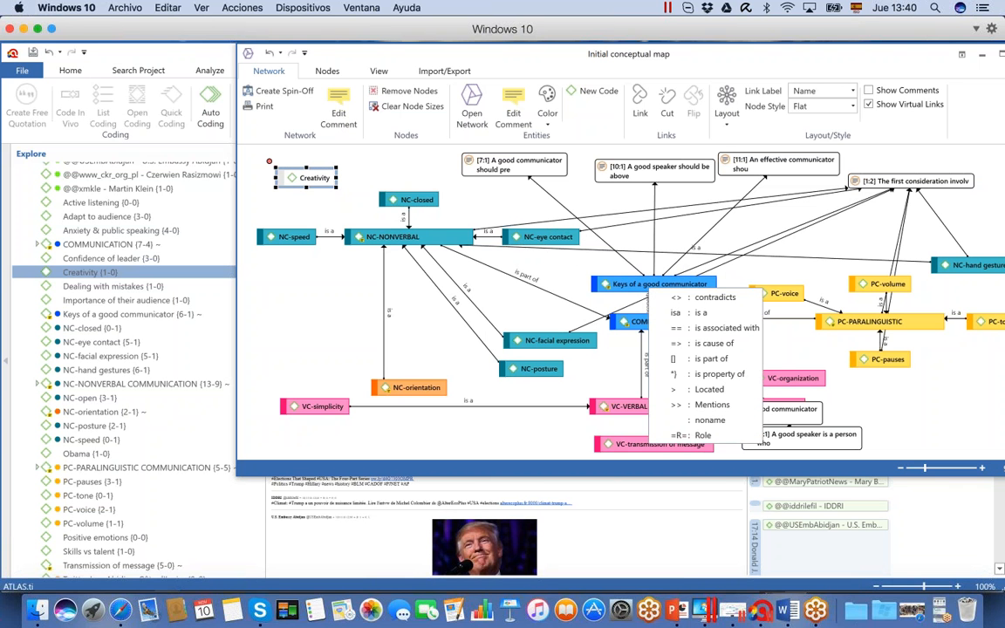
{"action": "left_click", "coordinate": [714, 329]}
{"action": "left_click_drag", "start_coordinate": [309, 178], "coordinate": [835, 245]}
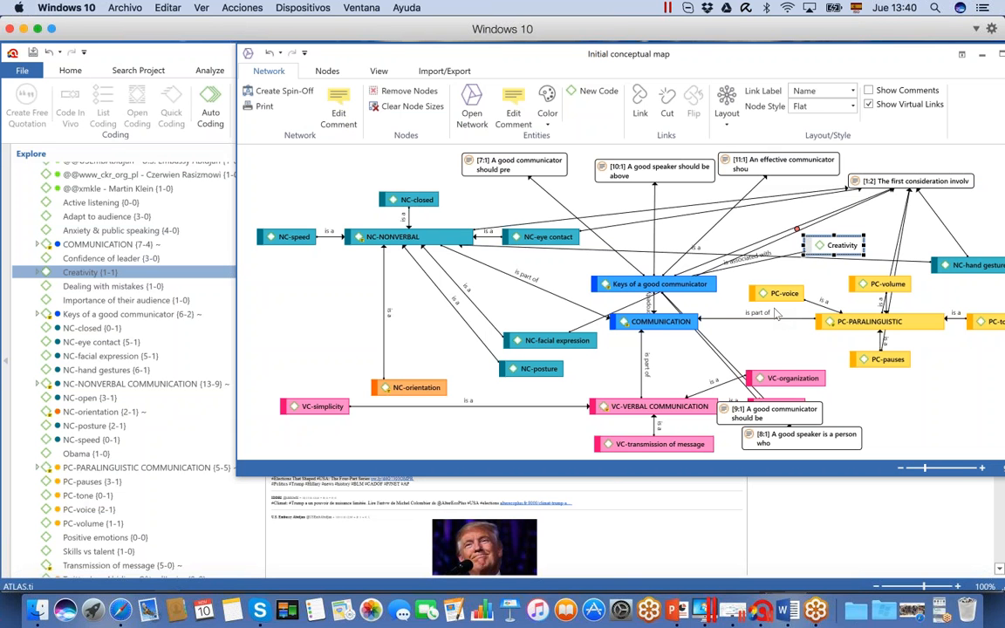
Close the Initial conceptual map and open the Visual analysis network in a maximized window
{"action": "left_click_drag", "start_coordinate": [887, 54], "coordinate": [819, 54]}
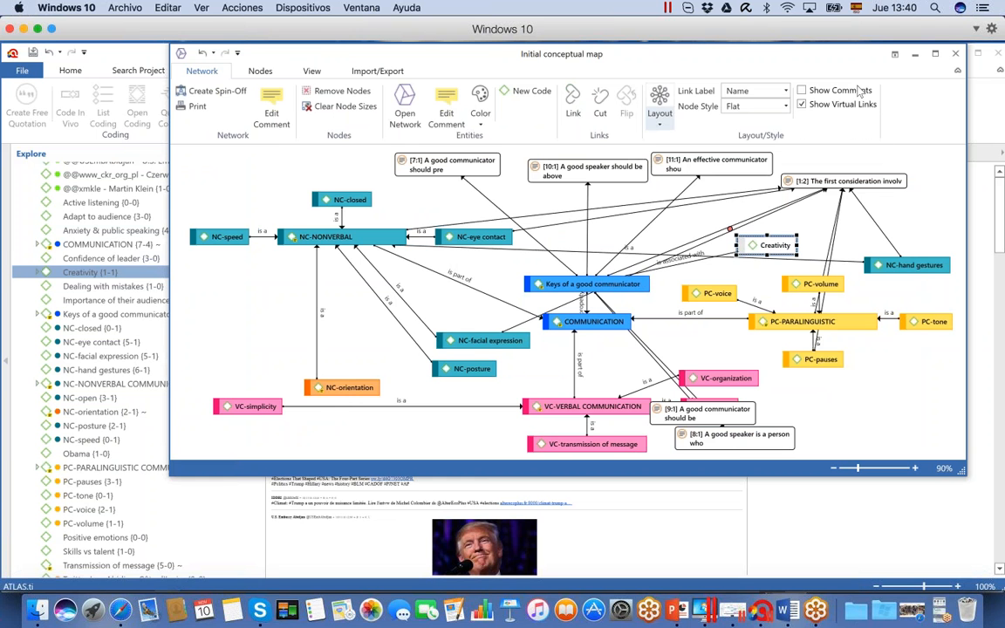
{"action": "left_click", "coordinate": [955, 54]}
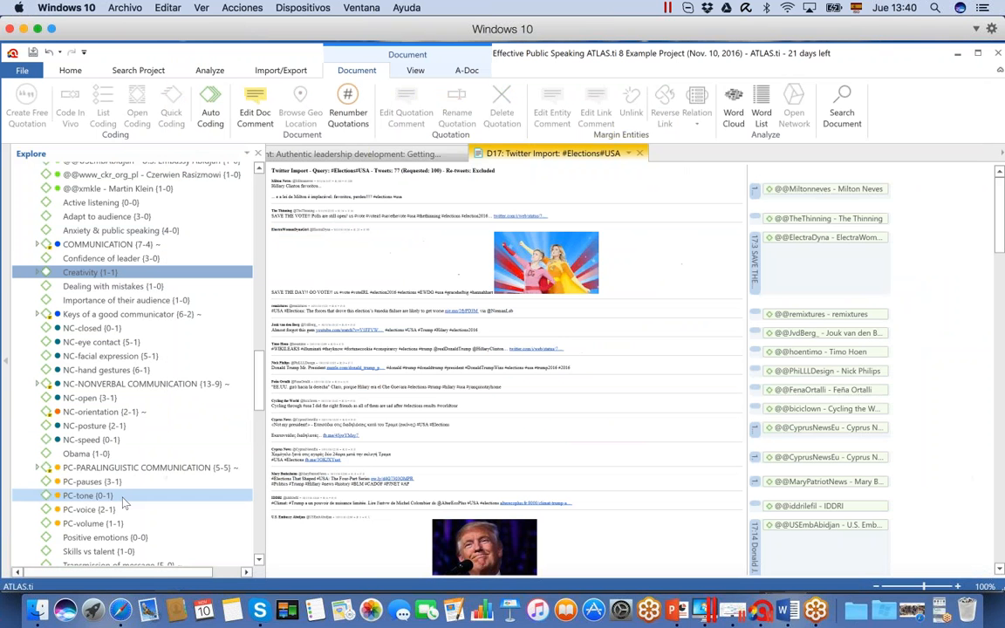
{"action": "left_click_drag", "start_coordinate": [258, 399], "coordinate": [254, 543]}
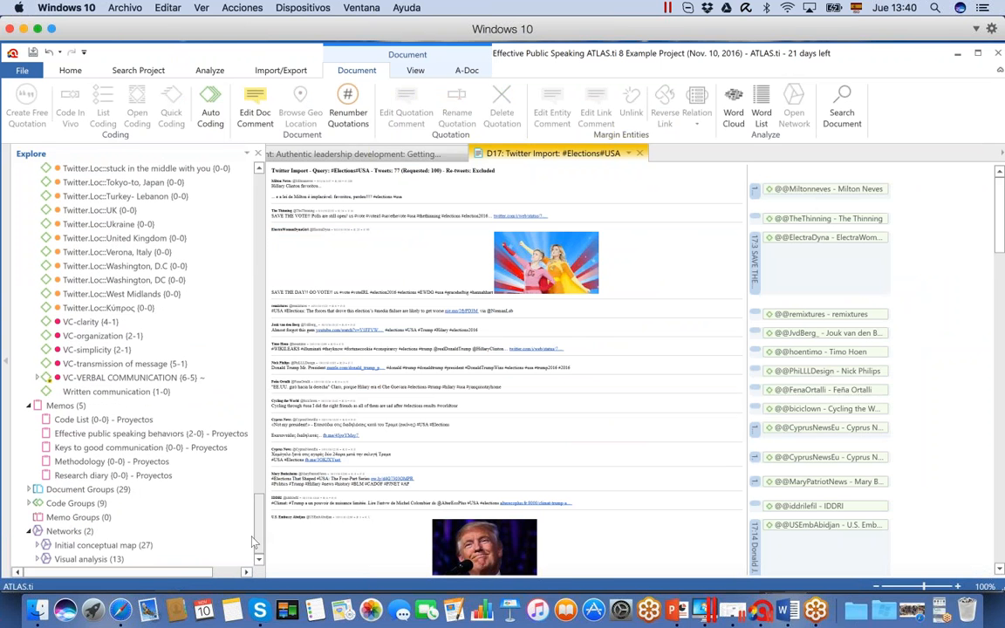
{"action": "left_click", "coordinate": [85, 530]}
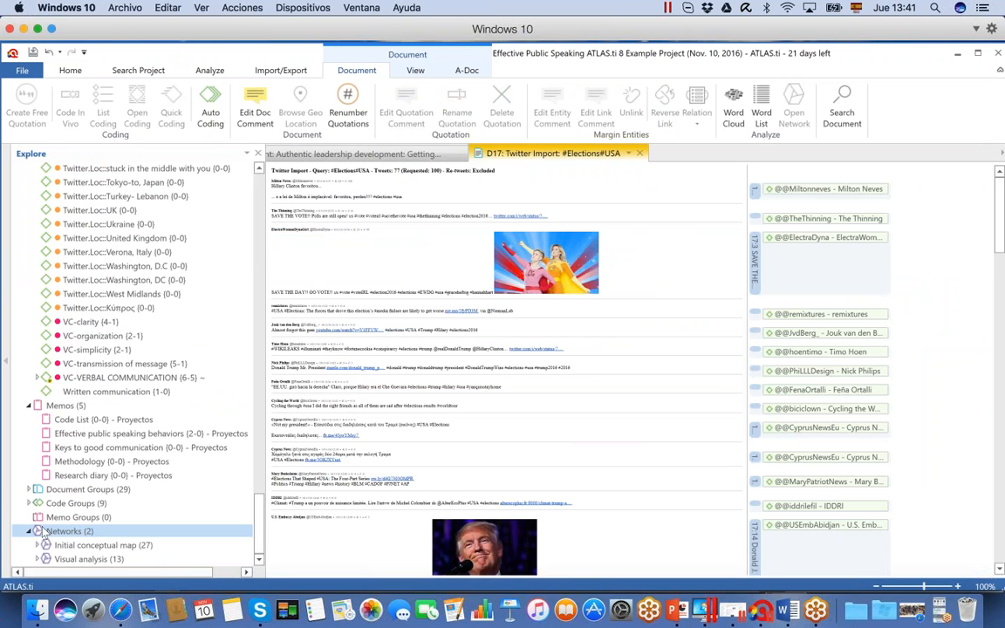
{"action": "left_click", "coordinate": [74, 546]}
{"action": "left_click", "coordinate": [77, 560]}
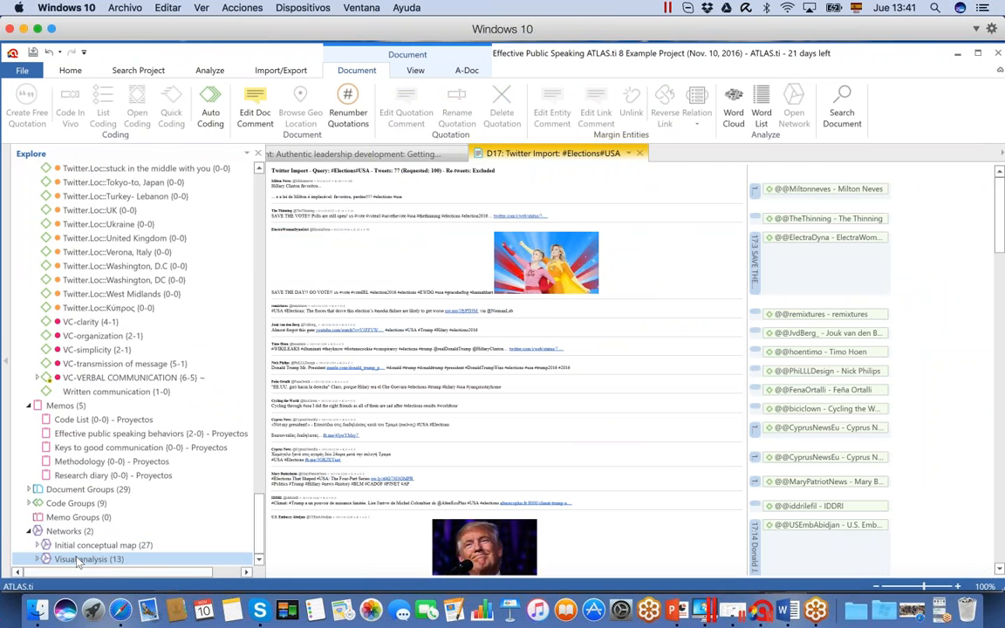
{"action": "double_click", "coordinate": [77, 560]}
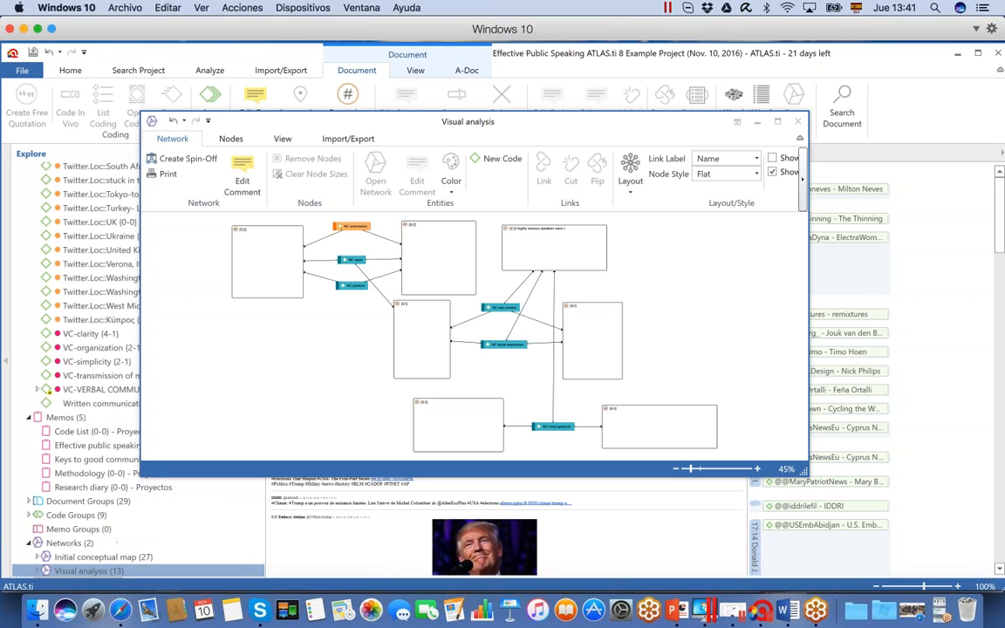
{"action": "left_click", "coordinate": [779, 121]}
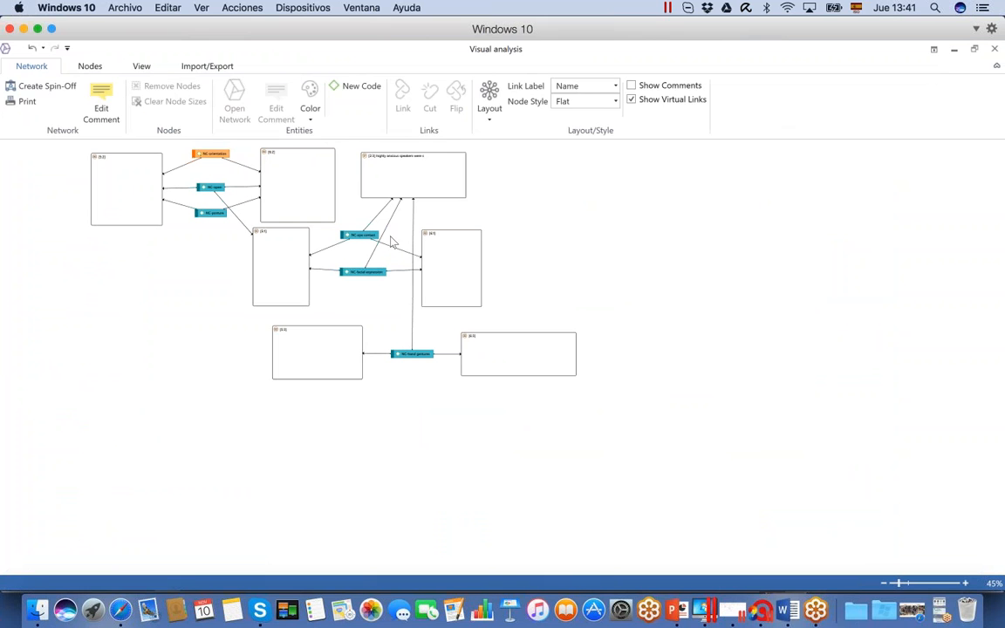
Turn on node previews in the Visual analysis network and shift the Obama face quotation slightly away from the nodes above
{"action": "left_click", "coordinate": [142, 65]}
{"action": "left_click", "coordinate": [210, 99]}
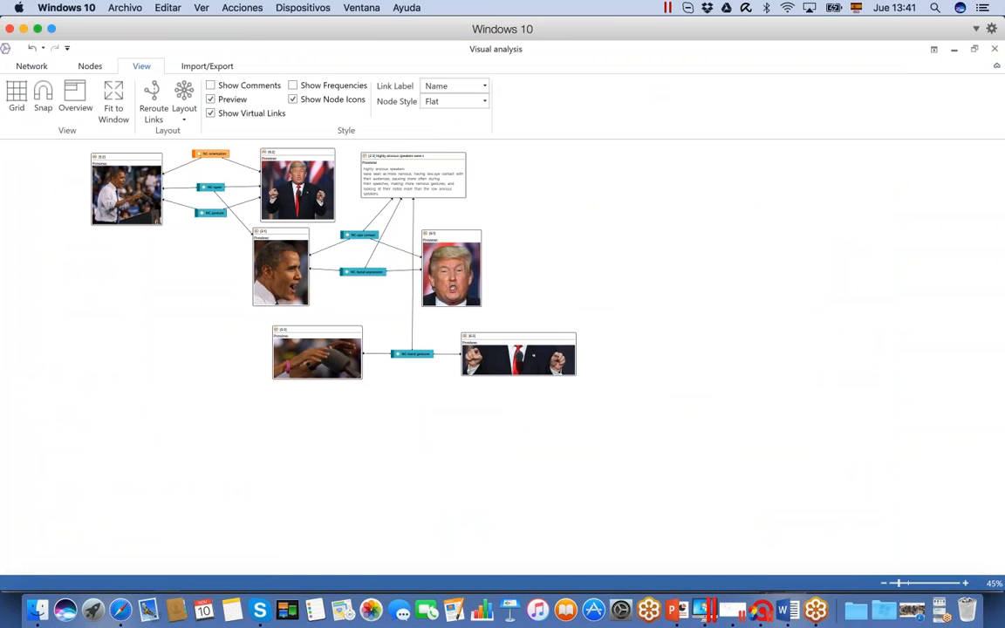
{"action": "left_click_drag", "start_coordinate": [281, 268], "coordinate": [284, 277]}
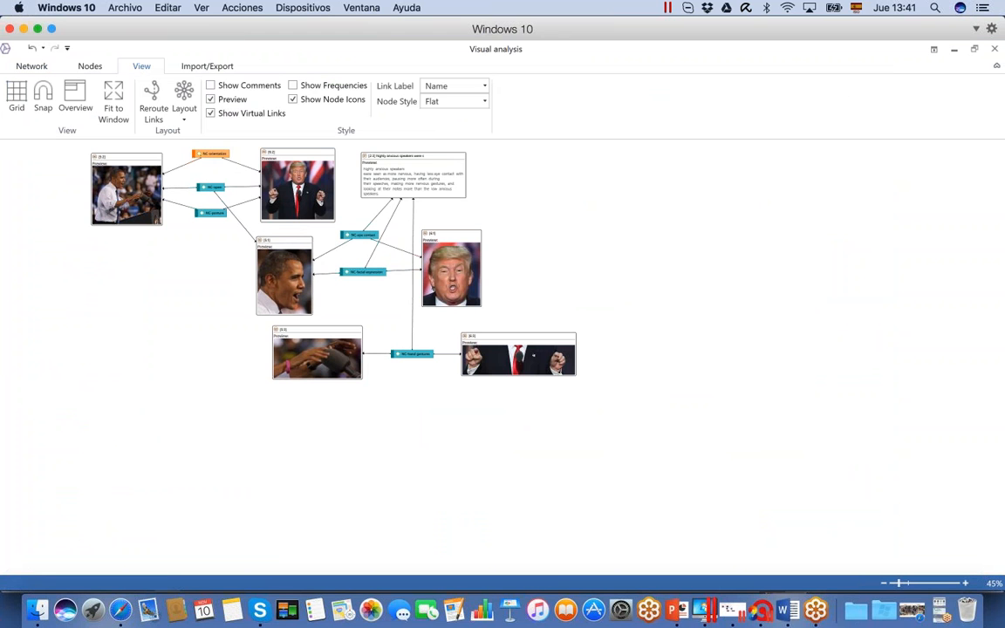
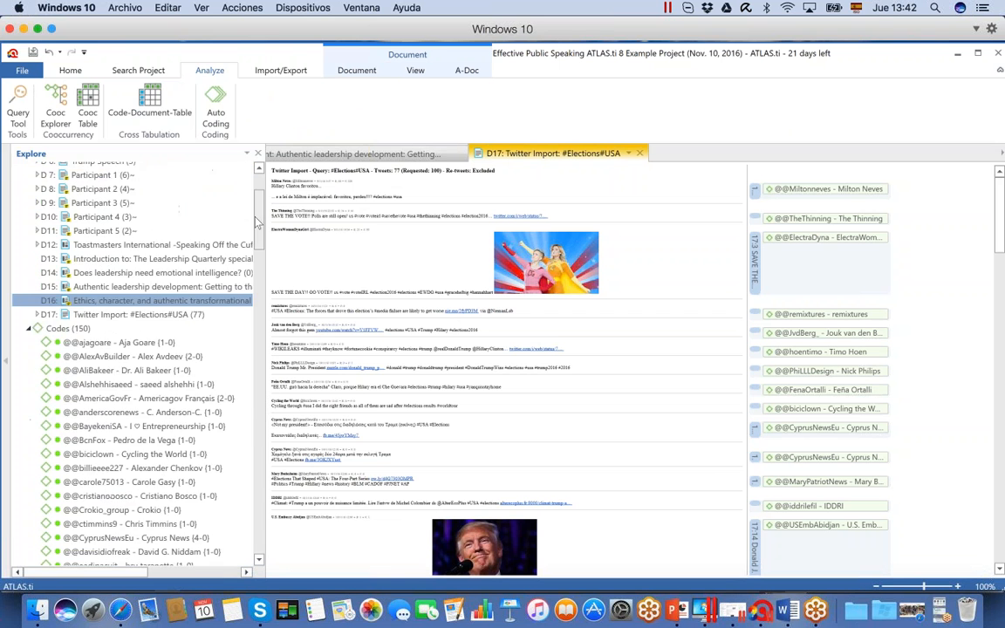
Open the Participant 1 document and start Auto Coding with "charisma" as the search term
{"action": "double_click", "coordinate": [104, 280]}
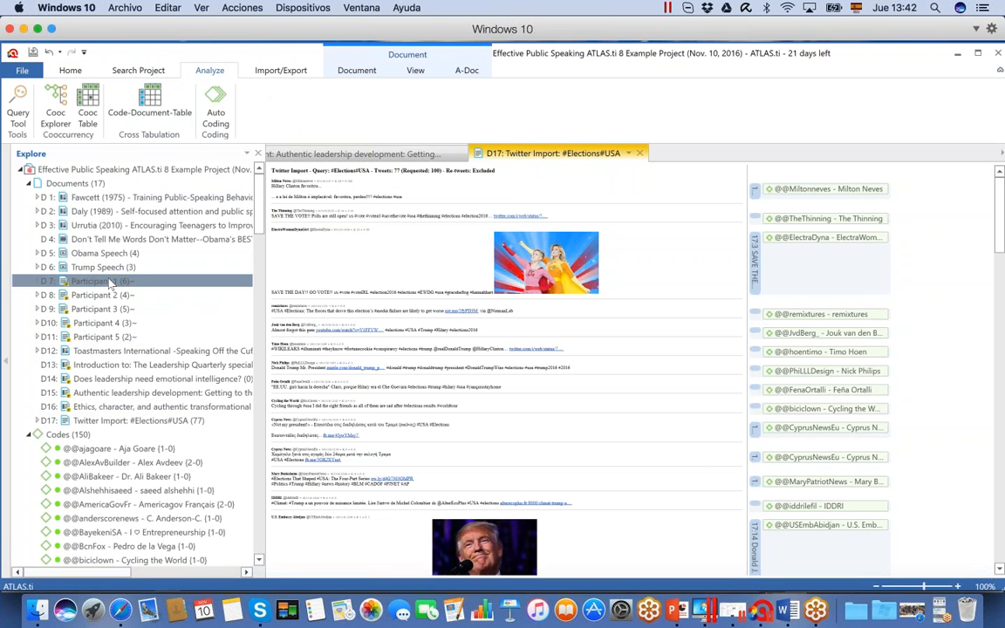
{"action": "left_click", "coordinate": [211, 70]}
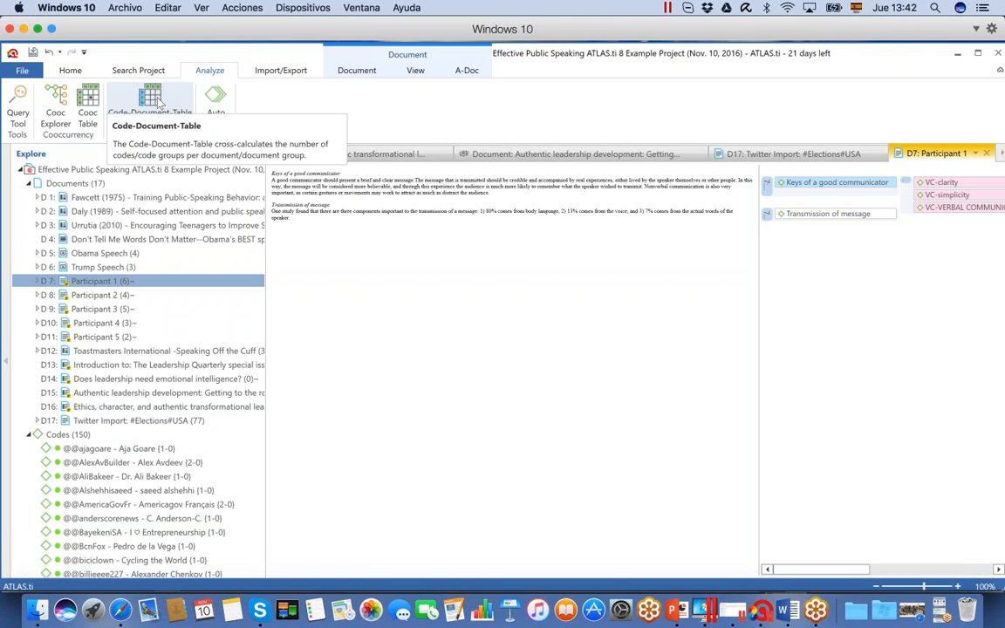
{"action": "left_click", "coordinate": [214, 100]}
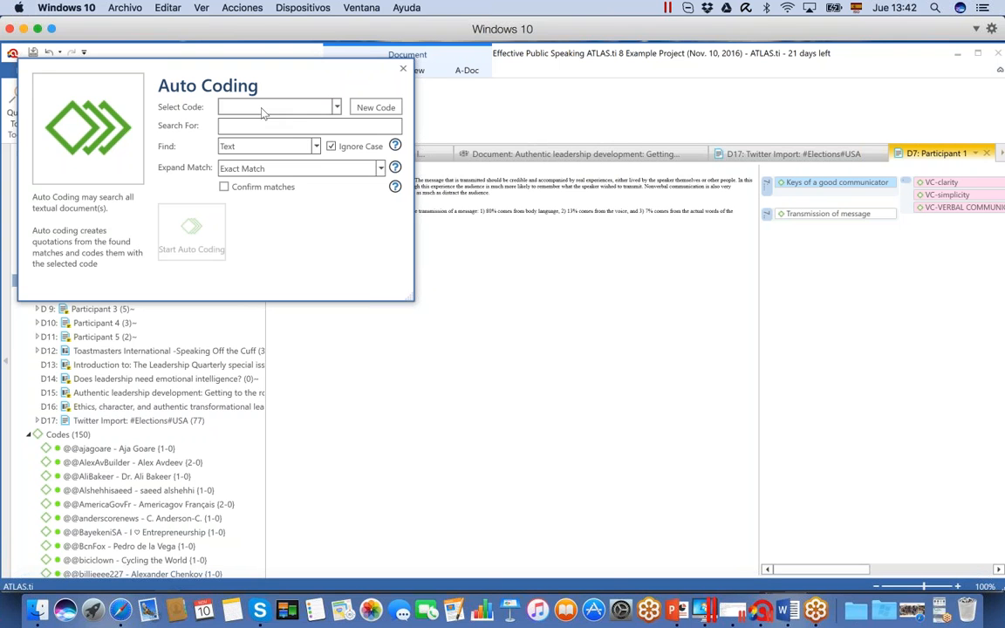
{"action": "left_click", "coordinate": [241, 126]}
{"action": "type", "text": "charisma"}
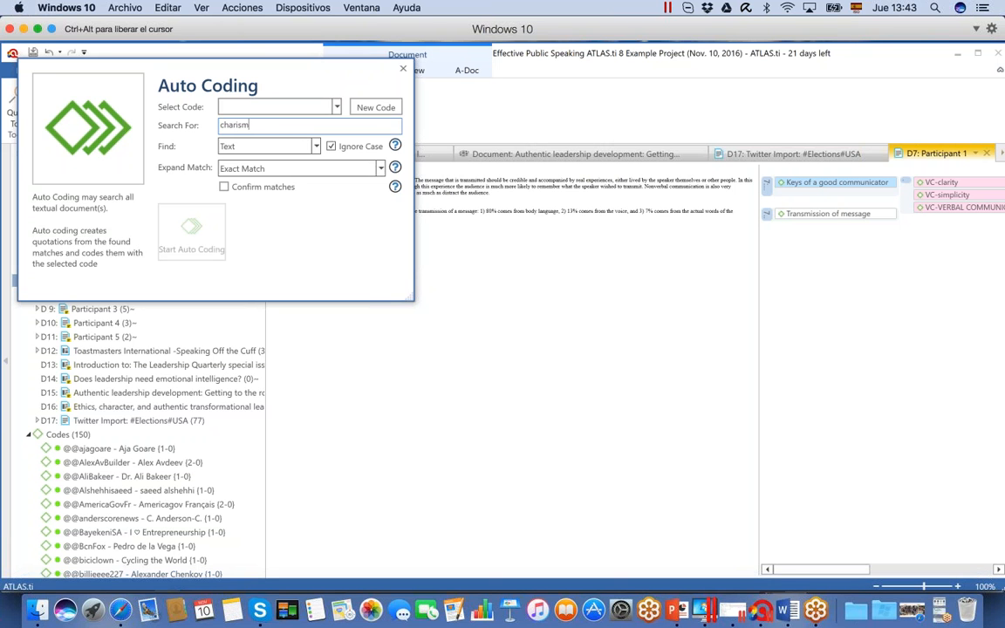
Create a new code named Charisma for the auto coding to assign
{"action": "left_click", "coordinate": [337, 107]}
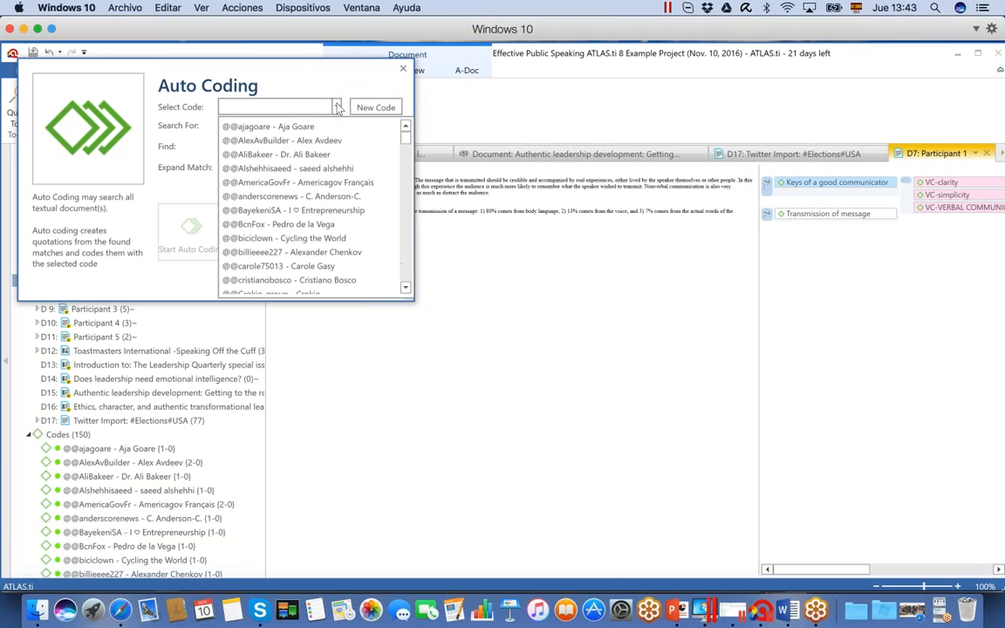
{"action": "left_click_drag", "start_coordinate": [406, 129], "coordinate": [406, 288]}
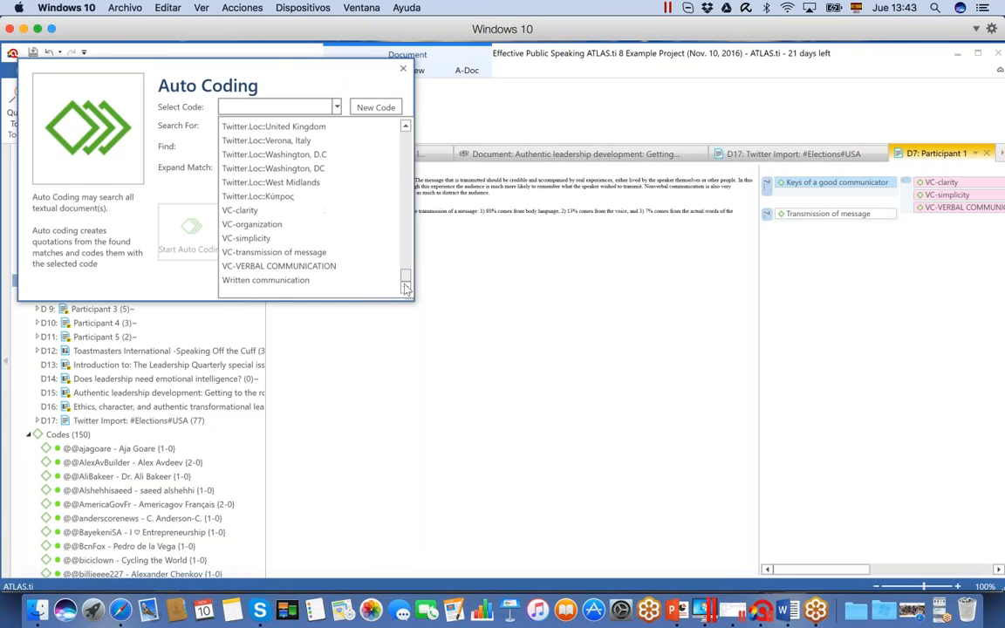
{"action": "left_click", "coordinate": [333, 103]}
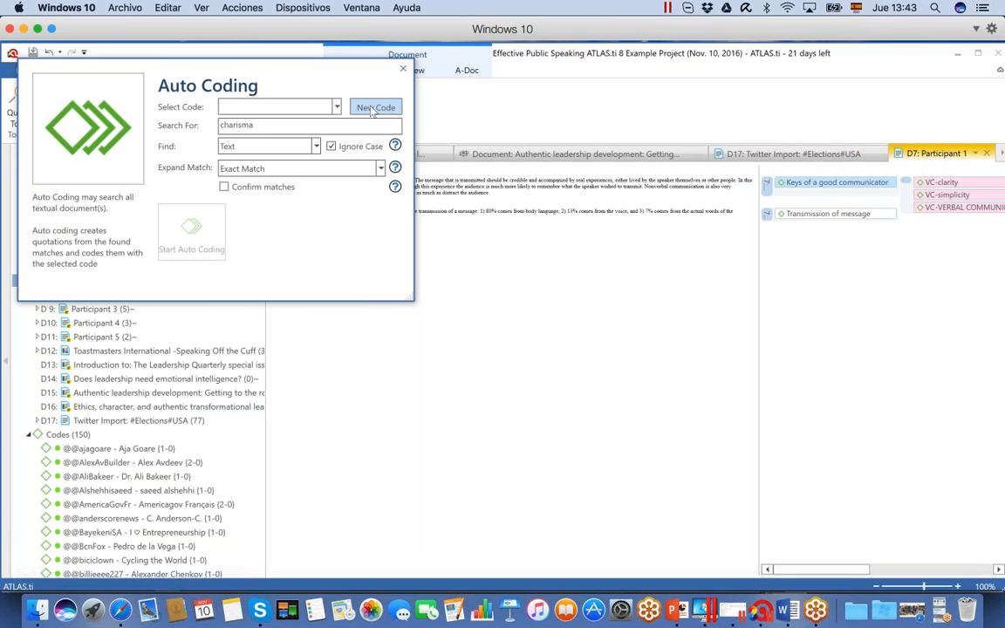
{"action": "left_click", "coordinate": [373, 109]}
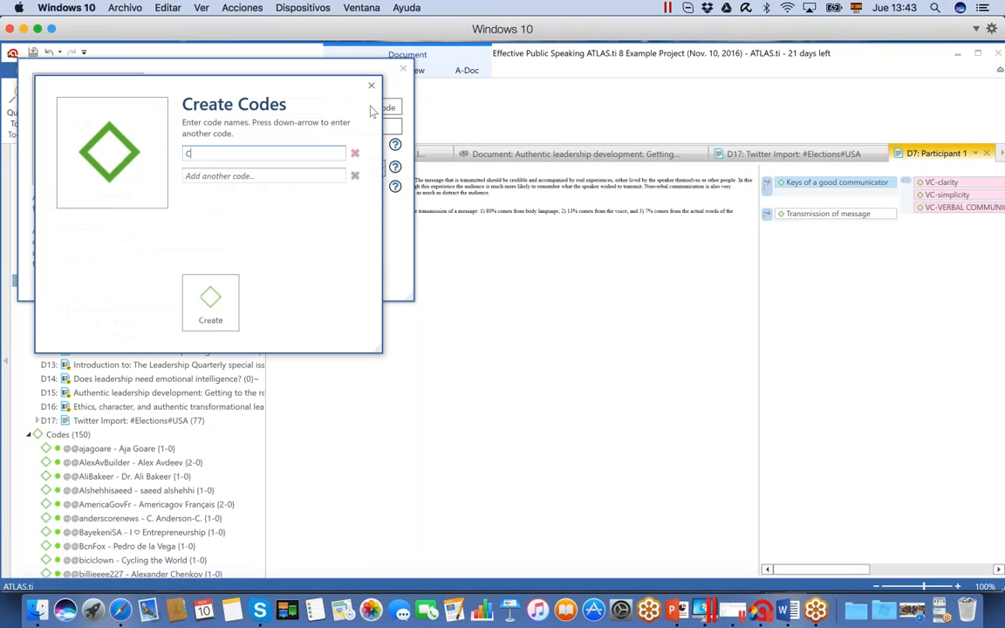
{"action": "type", "text": "Ca"}
{"action": "key", "text": "BackSpace"}
{"action": "type", "text": "harisma"}
{"action": "left_click", "coordinate": [194, 301]}
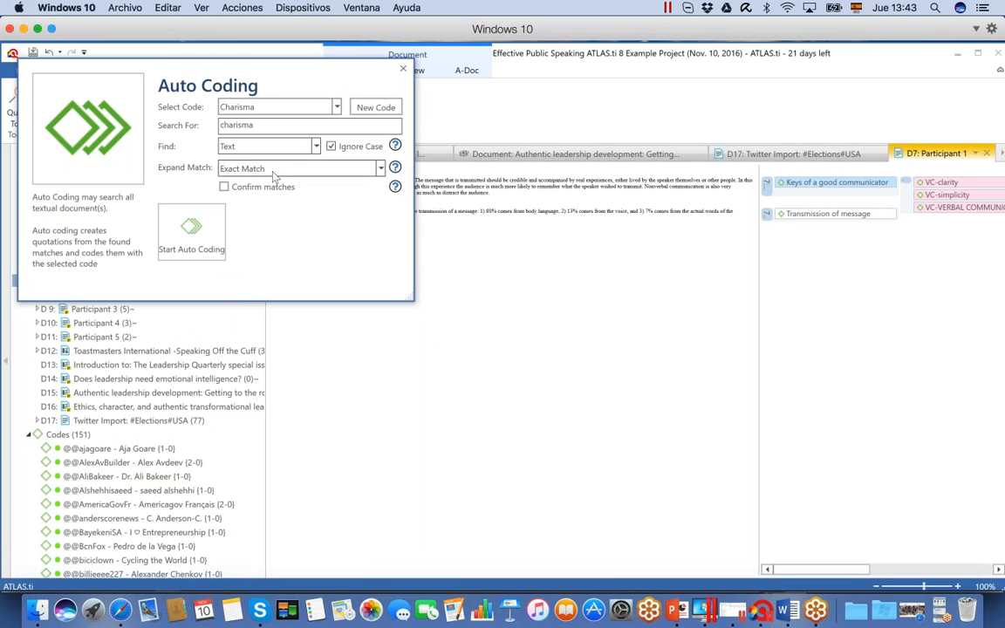
Expand the auto coding matches to Sentence and run the auto coding
{"action": "left_click", "coordinate": [317, 169]}
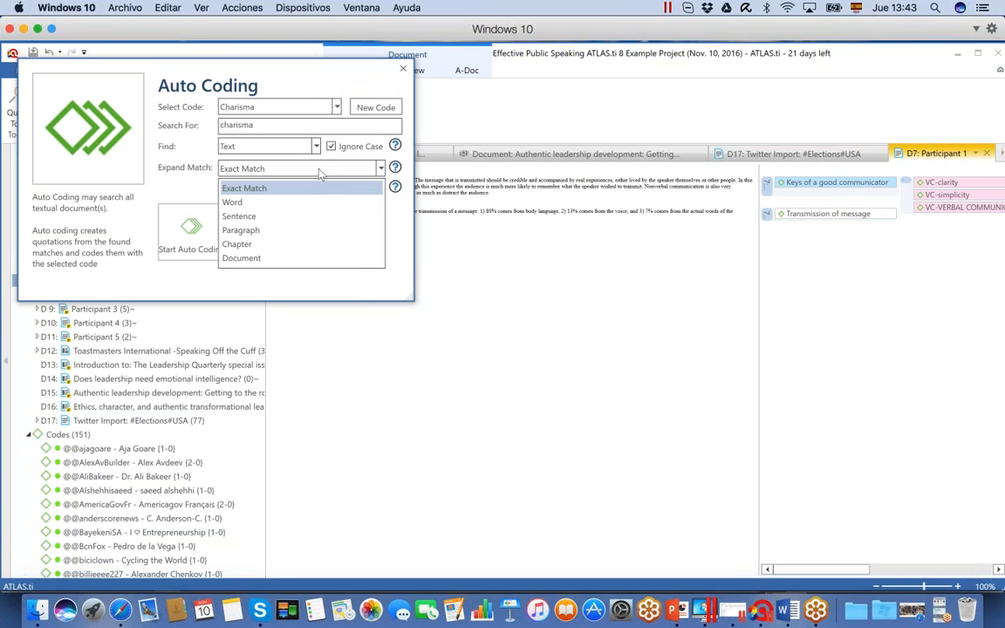
{"action": "left_click", "coordinate": [315, 217]}
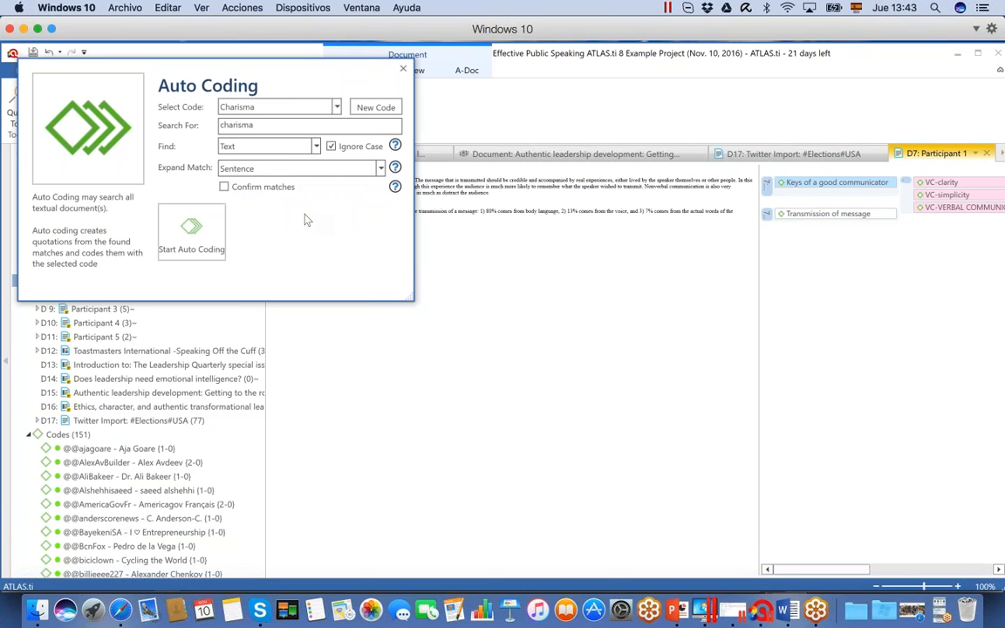
{"action": "left_click", "coordinate": [194, 232]}
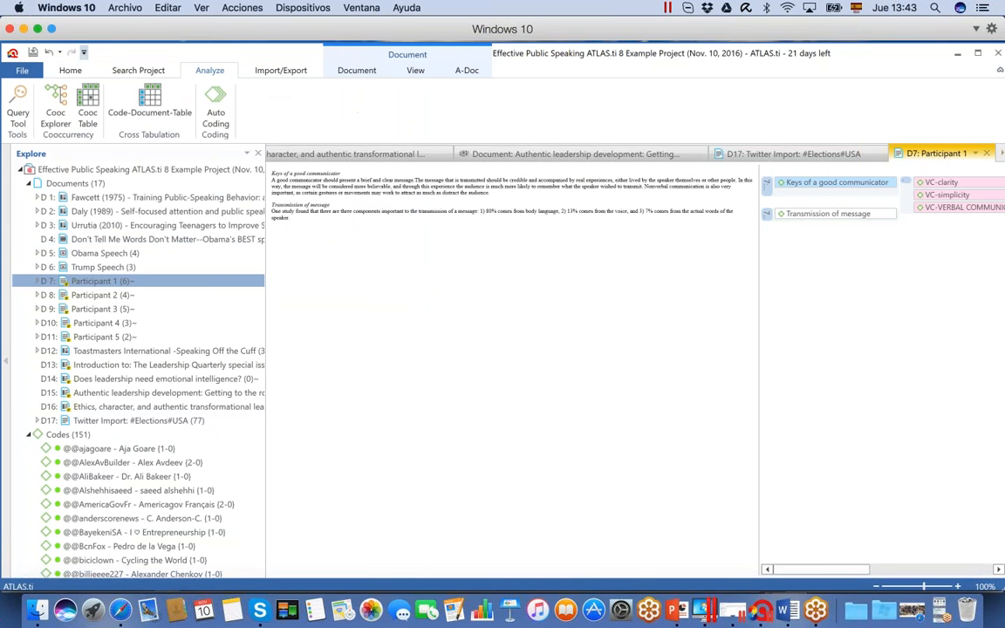
Check how many quotations the Charisma code has in the Code Manager and close the manager
{"action": "left_click", "coordinate": [70, 70]}
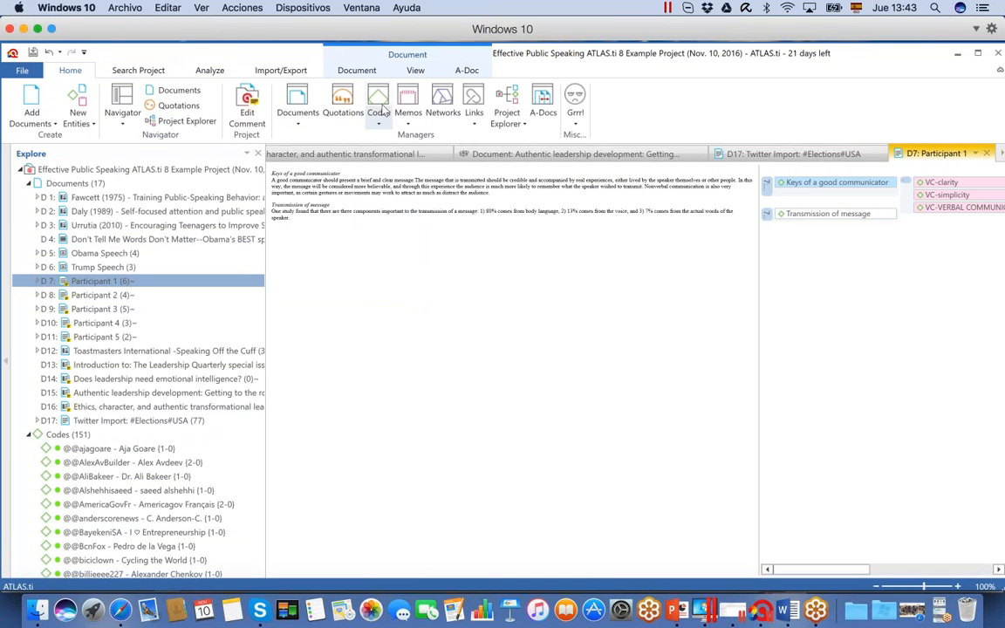
{"action": "left_click", "coordinate": [378, 103]}
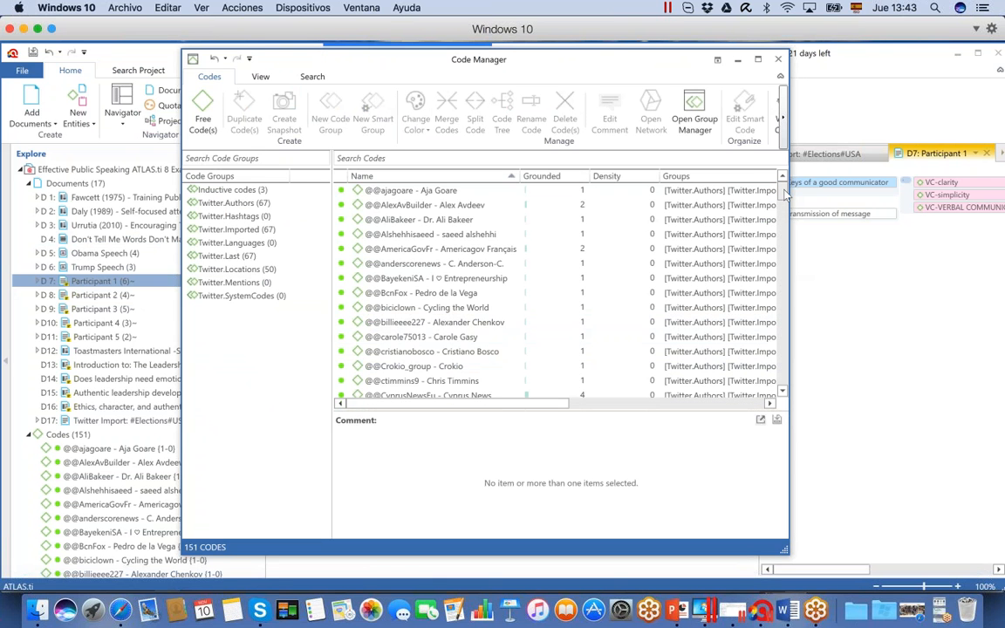
{"action": "left_click_drag", "start_coordinate": [785, 195], "coordinate": [790, 289]}
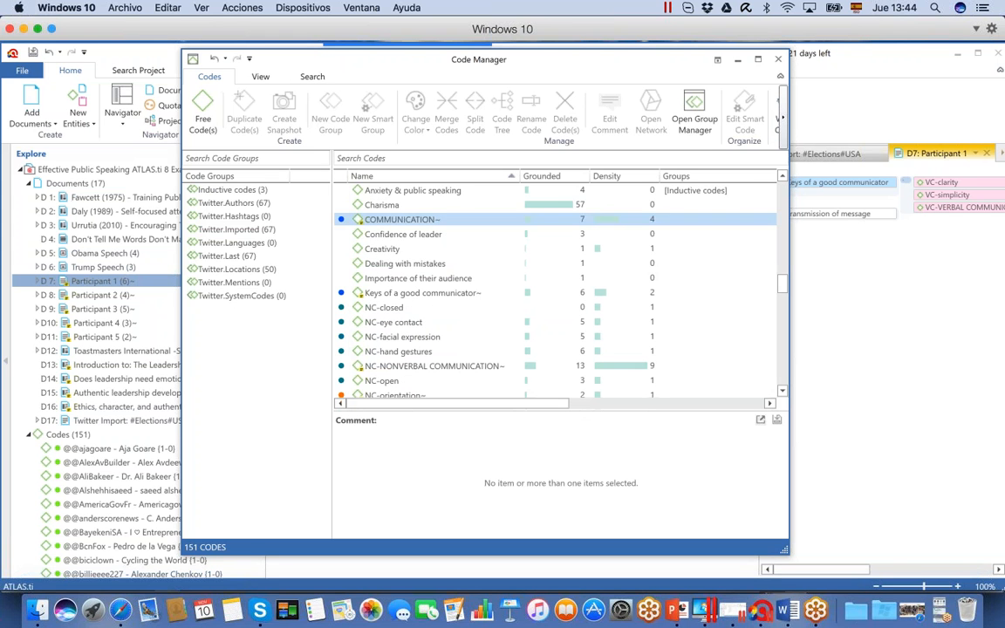
{"action": "left_click", "coordinate": [435, 206]}
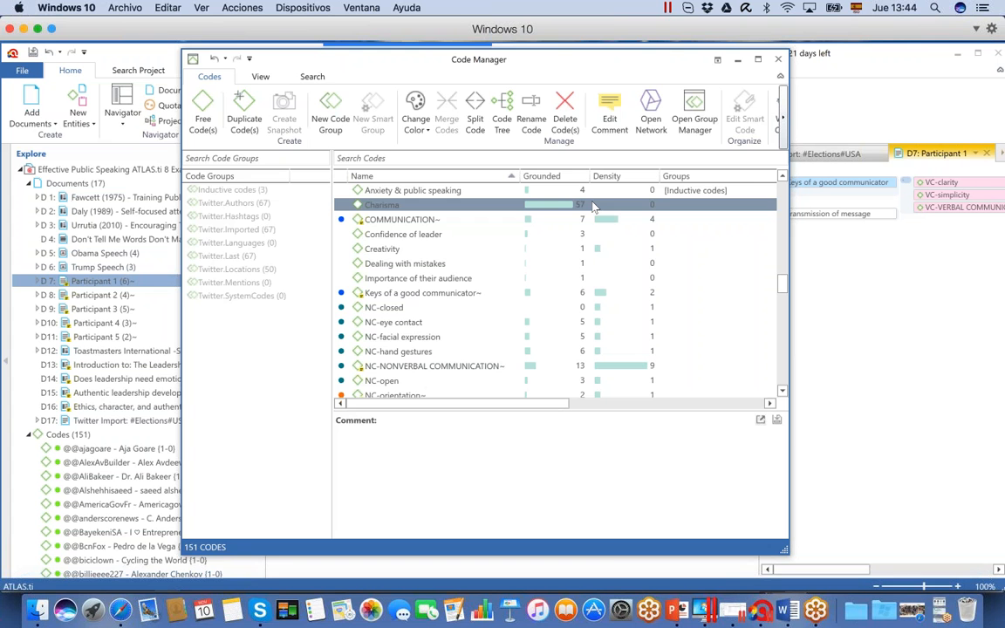
{"action": "left_click", "coordinate": [779, 59]}
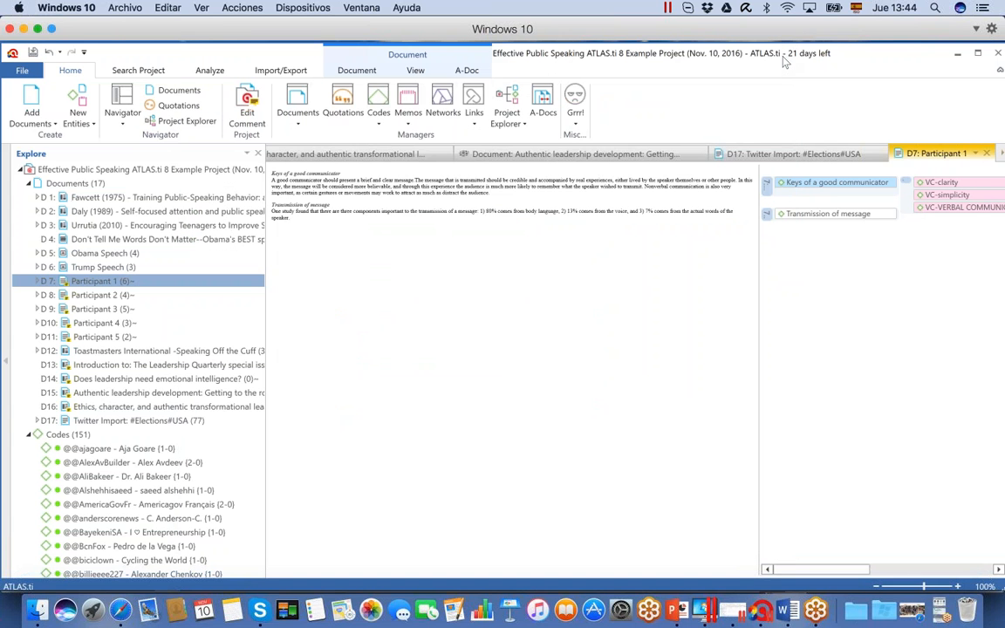
Open a Code-Document Table and include the VC-VERBAL COMMUNICATION code
{"action": "left_click", "coordinate": [223, 73]}
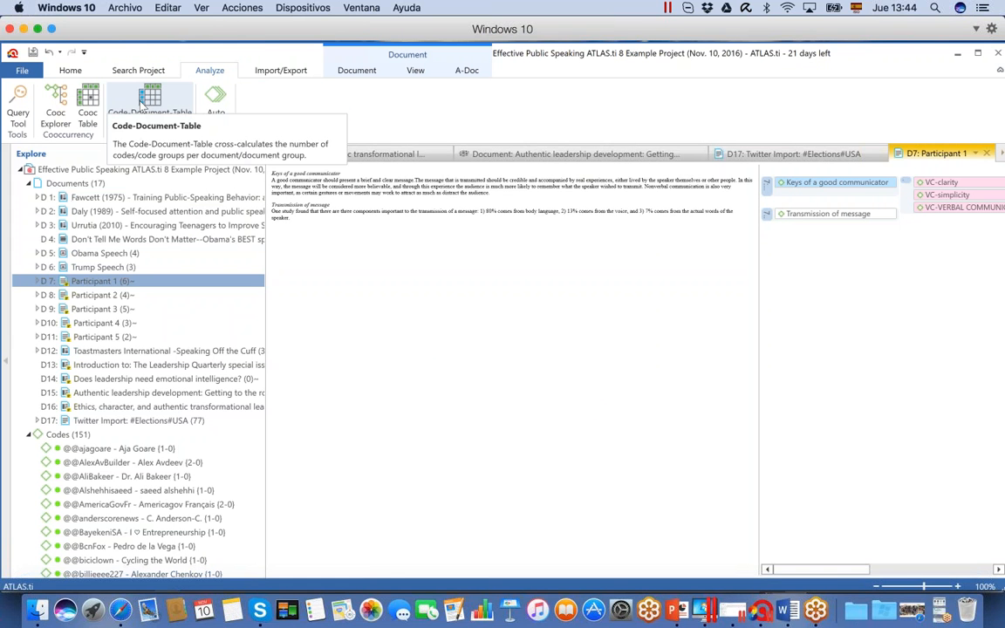
{"action": "left_click", "coordinate": [144, 102]}
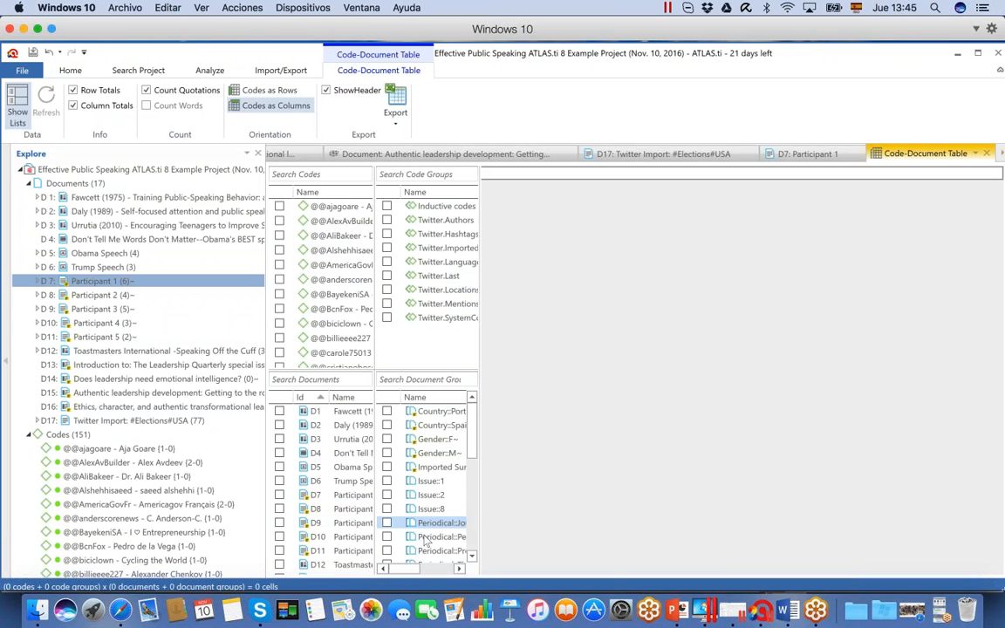
{"action": "scroll", "coordinate": [370, 234], "scroll_direction": "down", "scroll_amount": 10}
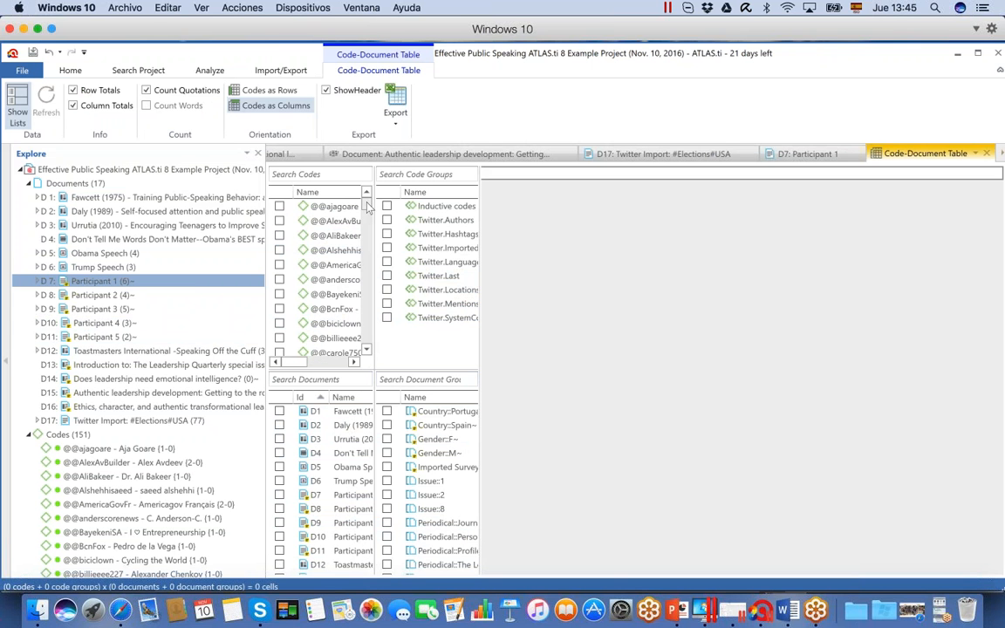
{"action": "scroll", "coordinate": [378, 284], "scroll_direction": "down", "scroll_amount": 10}
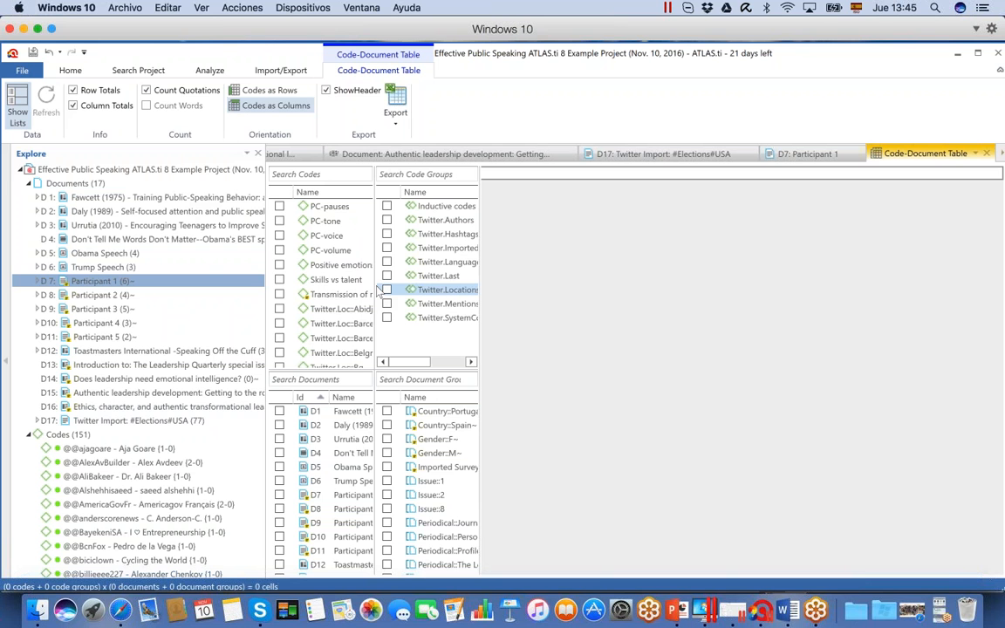
{"action": "scroll", "coordinate": [367, 331], "scroll_direction": "down", "scroll_amount": 5}
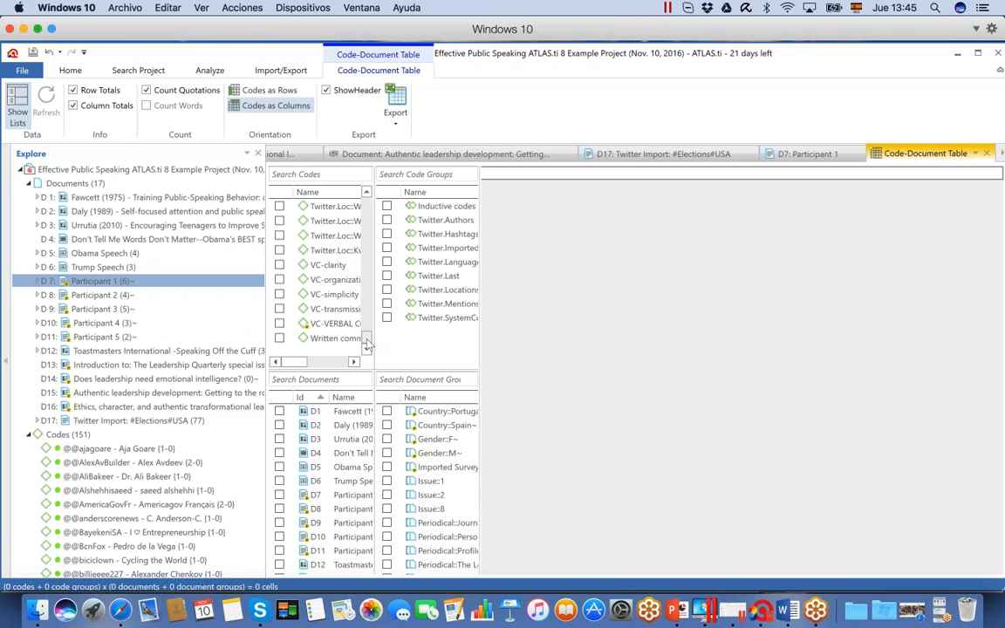
{"action": "left_click", "coordinate": [279, 324]}
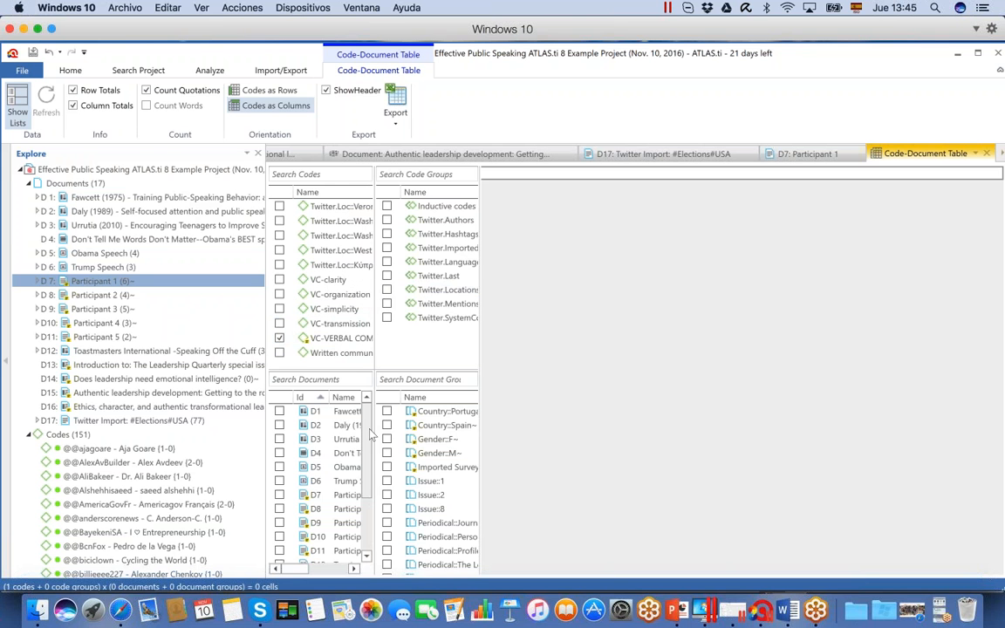
Include the document groups Country::Portugal, Country::Spain, Gender::F and Gender::M in the table
{"action": "left_click", "coordinate": [386, 411]}
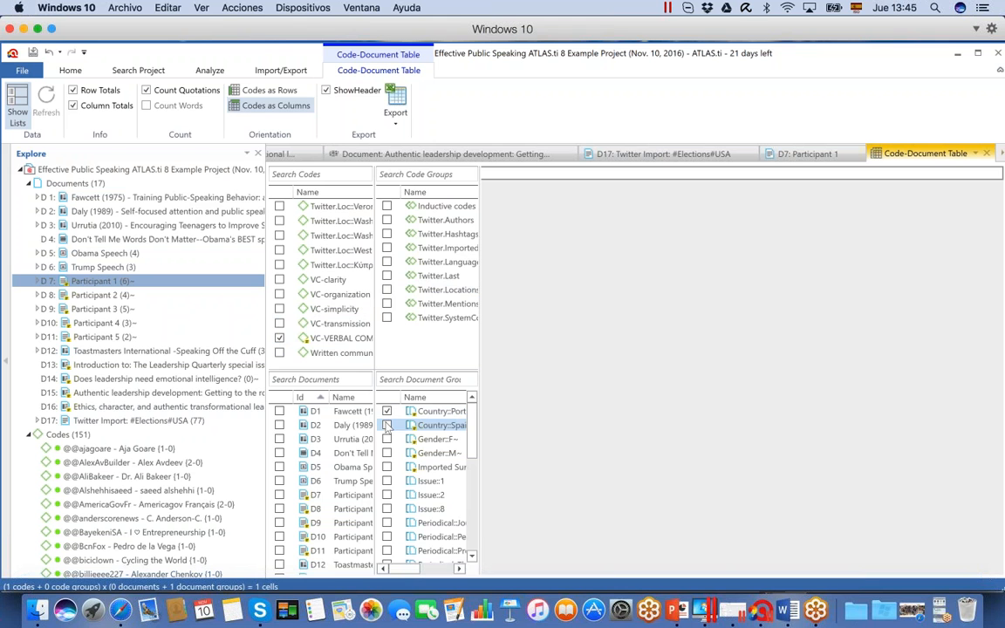
{"action": "left_click", "coordinate": [387, 439]}
{"action": "left_click", "coordinate": [386, 452]}
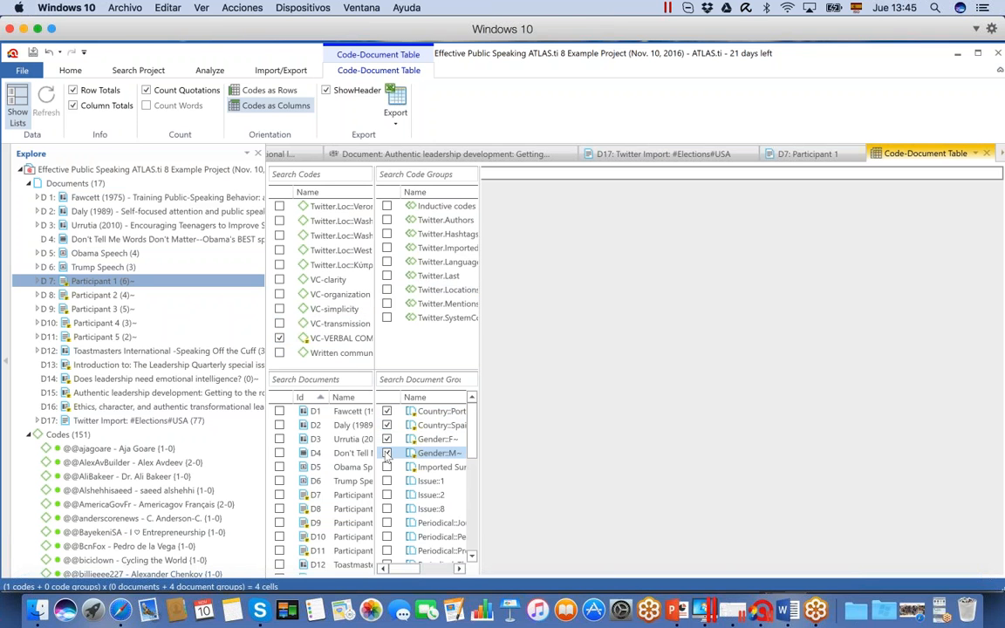
Replace VC-VERBAL COMMUNICATION with the COMMUNICATION code in the table's code selection
{"action": "left_click", "coordinate": [280, 338]}
{"action": "left_click_drag", "start_coordinate": [367, 338], "coordinate": [371, 274]}
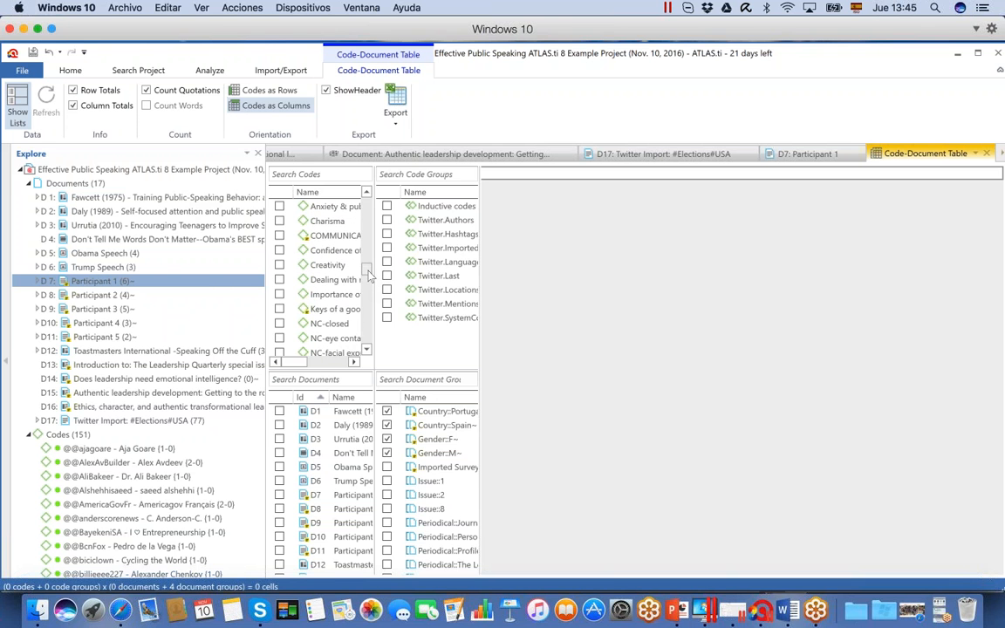
{"action": "left_click", "coordinate": [279, 236]}
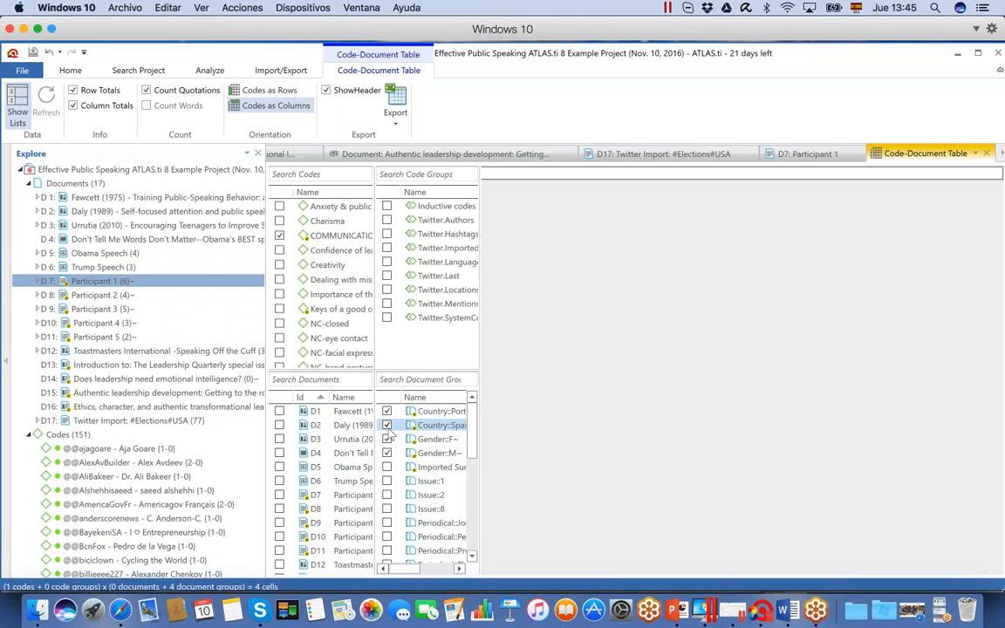
Add the document groups Imported Survey, Issue::1, Issue::2, Issue::8 and the first Periodical group to the table
{"action": "left_click", "coordinate": [388, 468]}
{"action": "left_click", "coordinate": [387, 481]}
{"action": "left_click", "coordinate": [387, 496]}
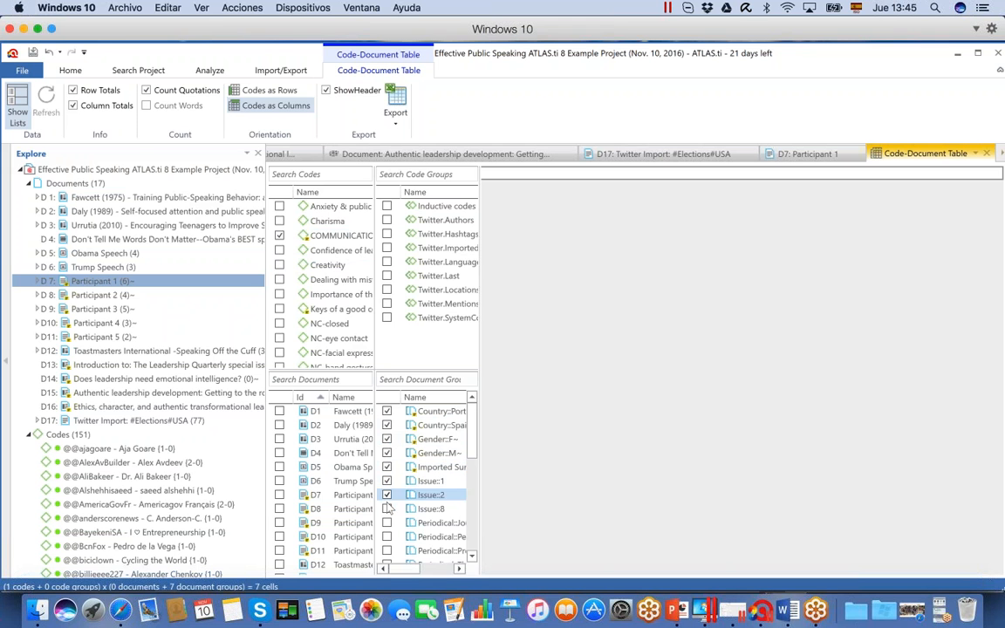
{"action": "left_click", "coordinate": [387, 509]}
{"action": "left_click", "coordinate": [387, 524]}
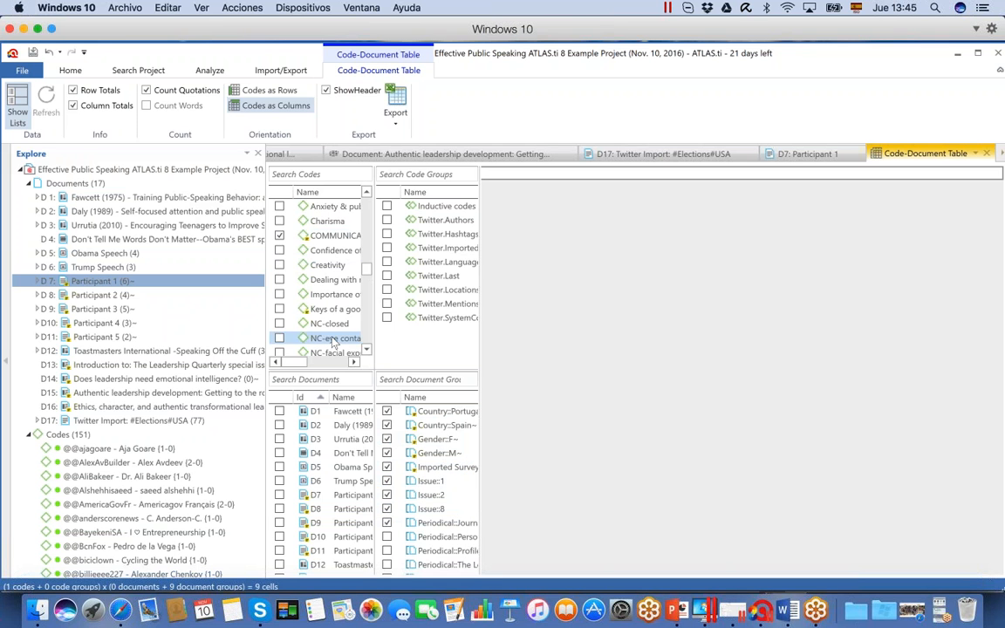
Add the codes Confidence of leader, Creativity, Dealing with mistakes, Importance of their audience and Keys of a good communicator to the table
{"action": "left_click", "coordinate": [279, 266]}
{"action": "left_click", "coordinate": [279, 251]}
{"action": "left_click", "coordinate": [279, 280]}
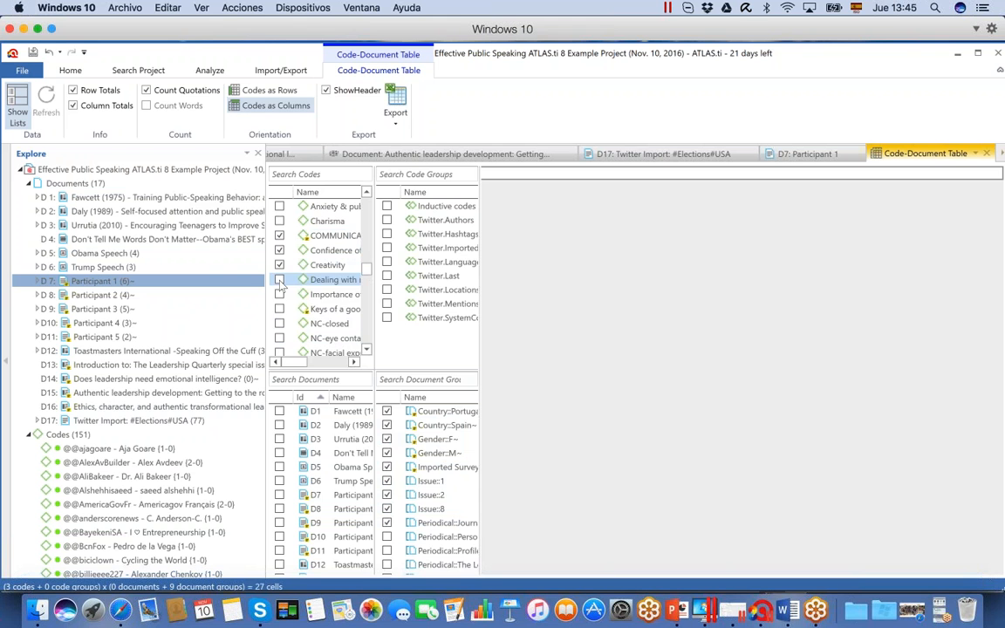
{"action": "left_click", "coordinate": [279, 295]}
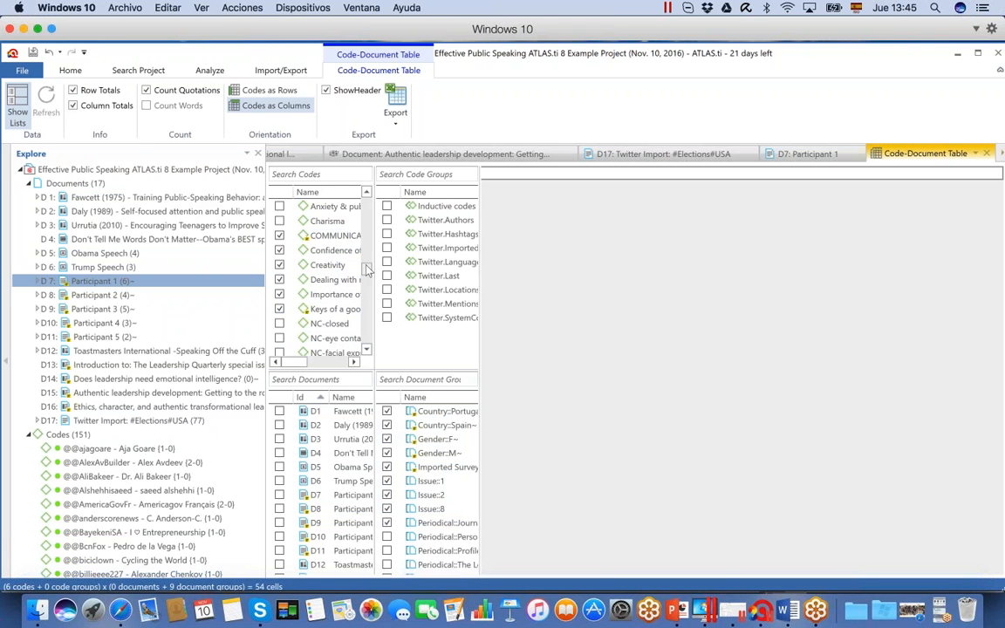
{"action": "left_click", "coordinate": [279, 295]}
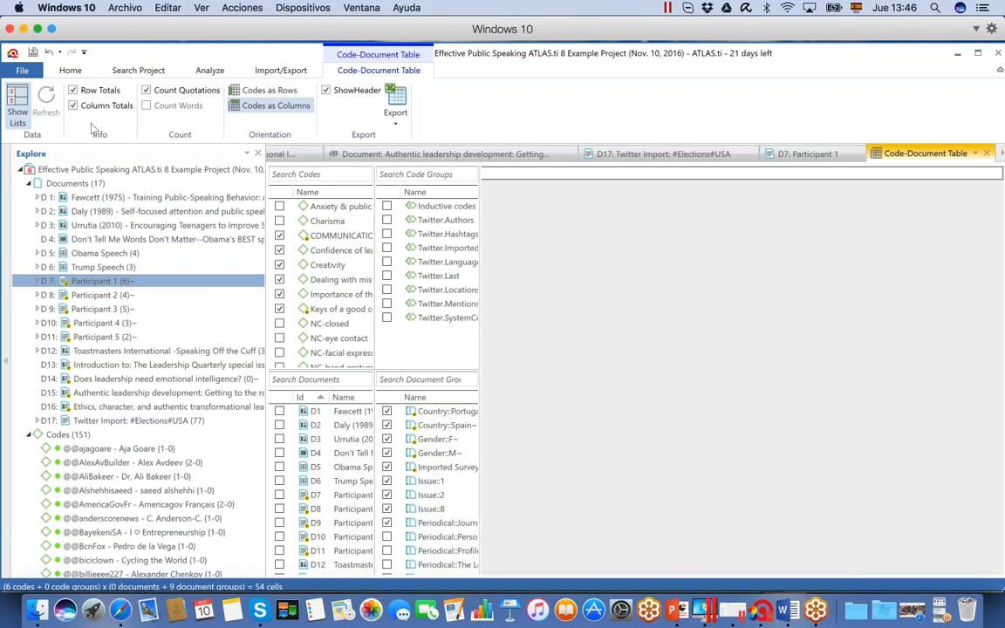
Open a new code cooccurrence table and choose Keys of a good communicator as its row code
{"action": "left_click", "coordinate": [209, 73]}
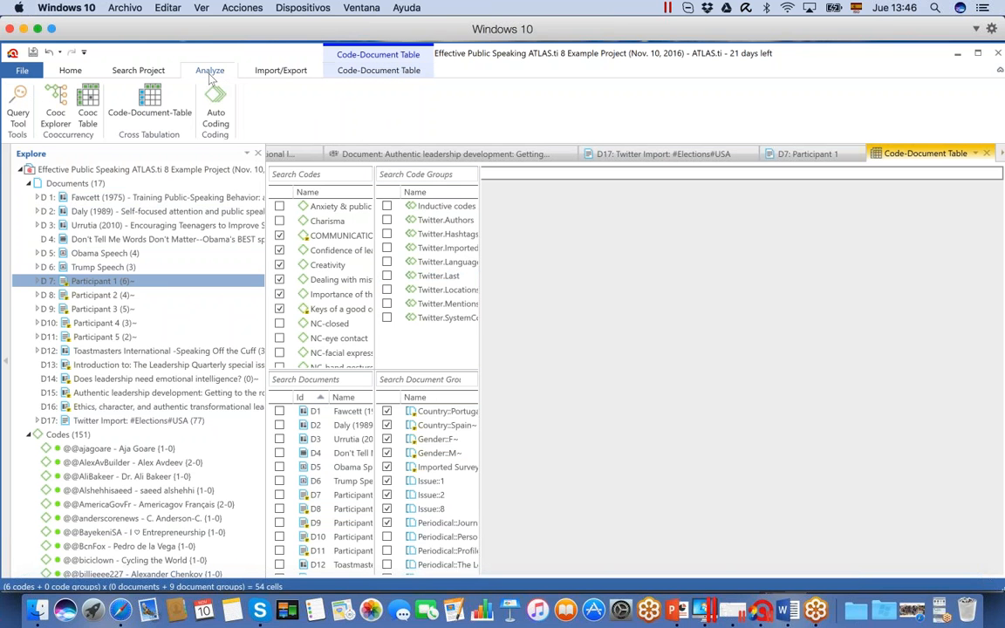
{"action": "left_click", "coordinate": [88, 122]}
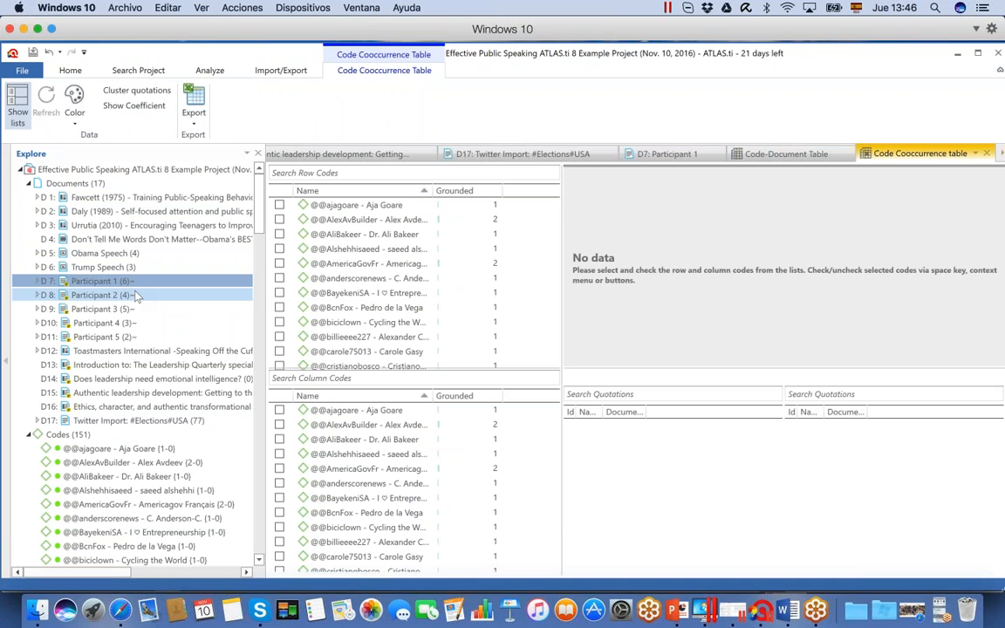
{"action": "left_click", "coordinate": [357, 292]}
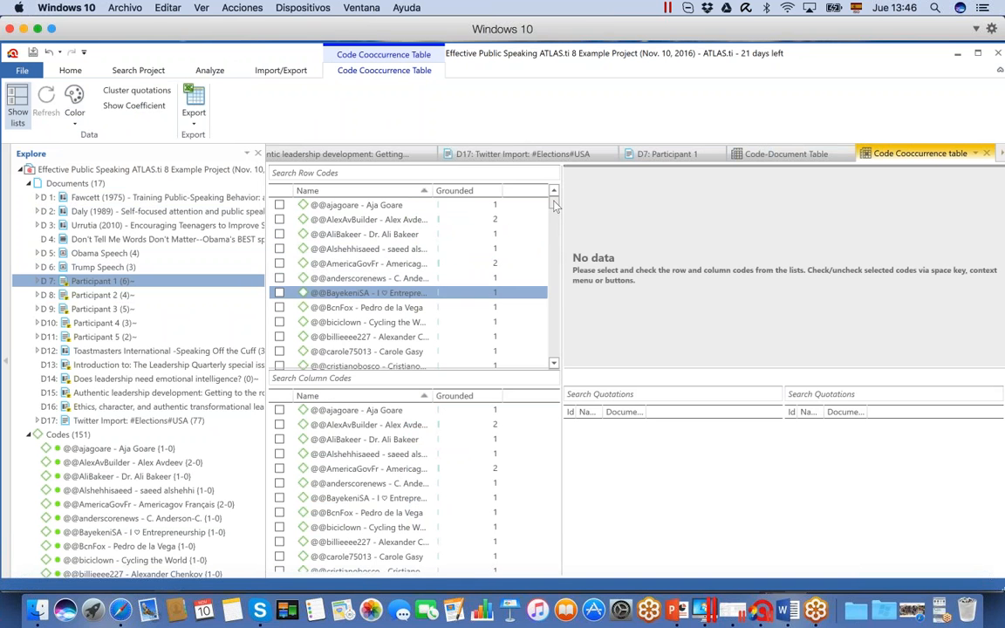
{"action": "left_click_drag", "start_coordinate": [555, 204], "coordinate": [552, 280]}
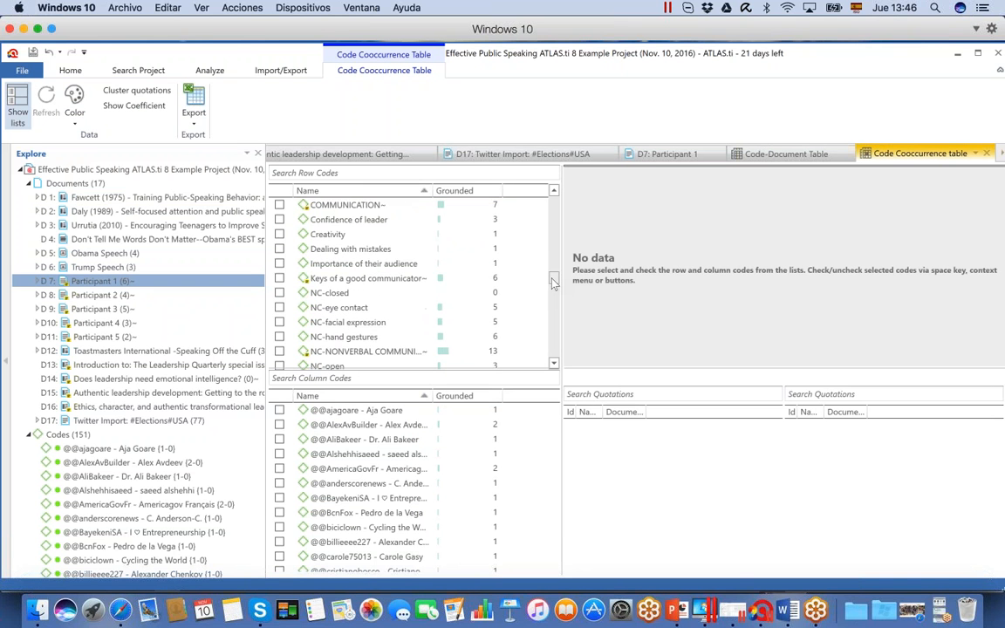
{"action": "left_click", "coordinate": [279, 279]}
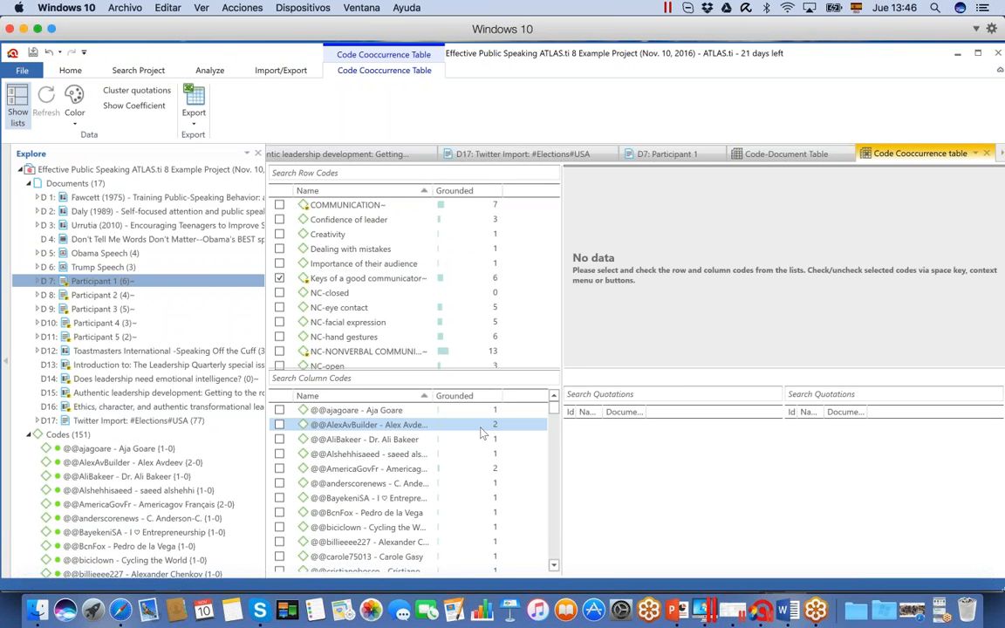
Add NC-NONVERBAL COMMUNICATION, PC-PARALINGUISTIC COMMUNICATION and VC-VERBAL COMMUNICATION as column codes of the cooccurrence table
{"action": "scroll", "coordinate": [558, 421], "scroll_direction": "down", "scroll_amount": 2}
{"action": "left_click_drag", "start_coordinate": [557, 418], "coordinate": [553, 484]}
{"action": "scroll", "coordinate": [553, 484], "scroll_direction": "down", "scroll_amount": 1}
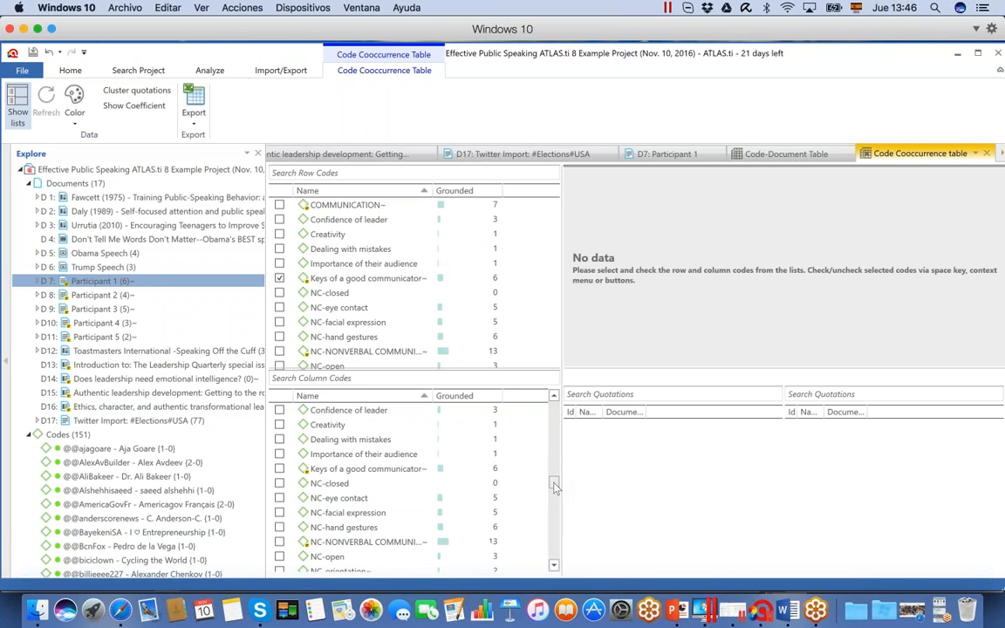
{"action": "left_click", "coordinate": [279, 542]}
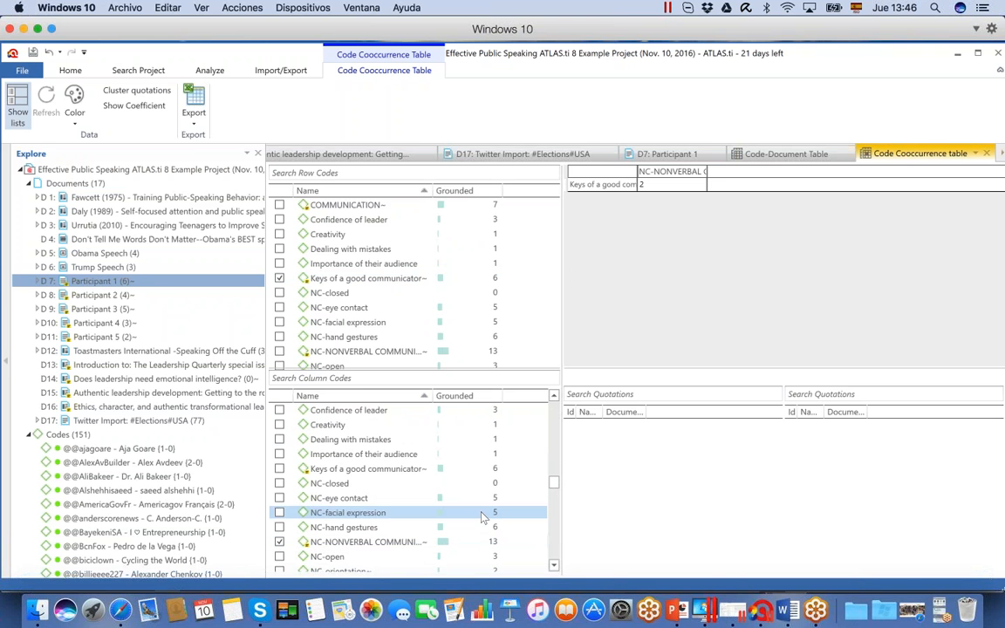
{"action": "scroll", "coordinate": [554, 495], "scroll_direction": "down", "scroll_amount": 3}
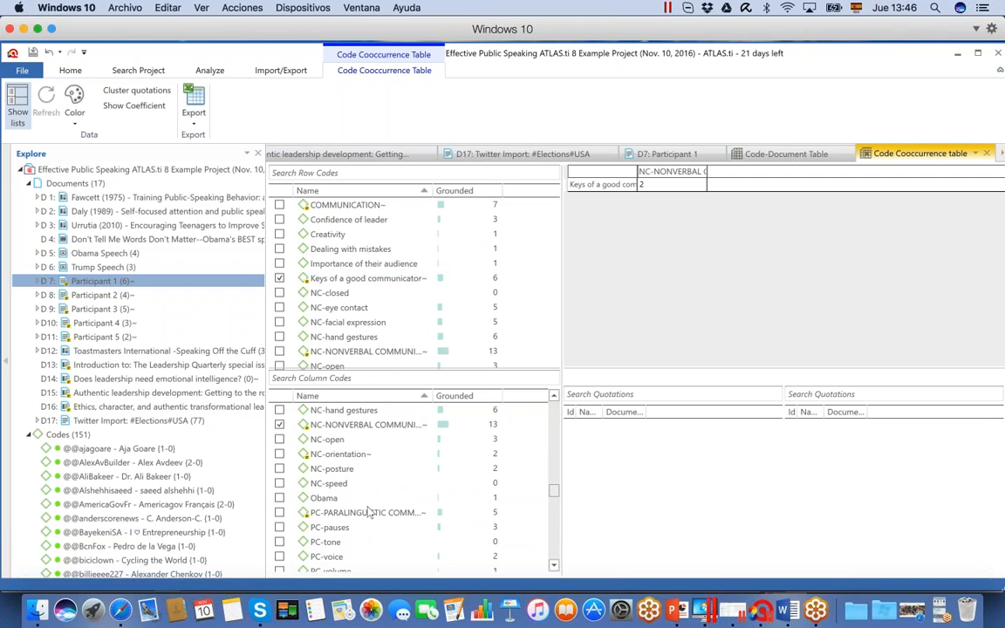
{"action": "left_click", "coordinate": [279, 512]}
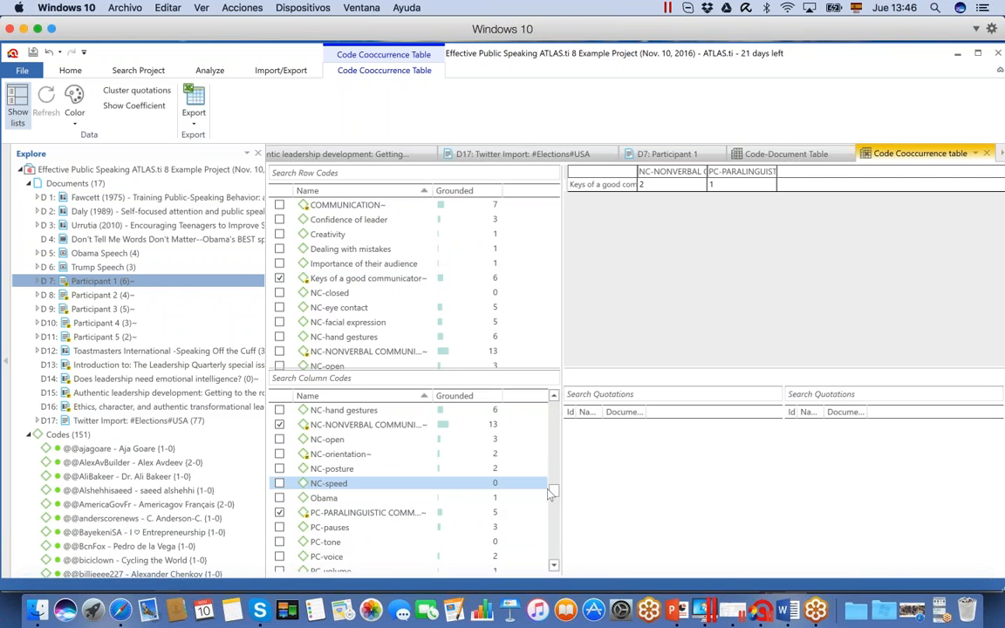
{"action": "left_click_drag", "start_coordinate": [553, 492], "coordinate": [560, 563]}
{"action": "left_click", "coordinate": [280, 542]}
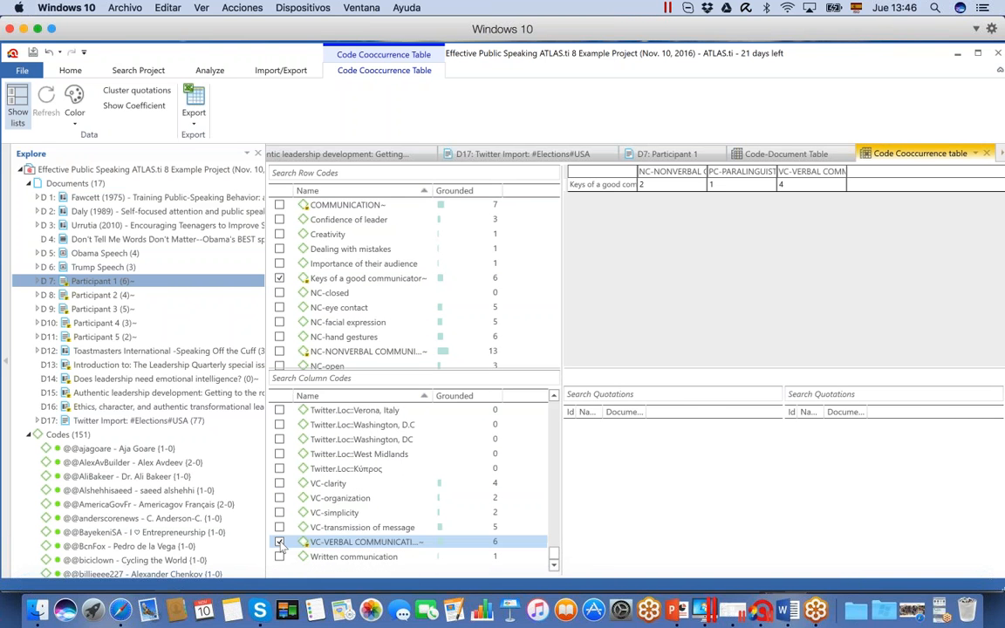
Examine the quotations behind each cooccurrence cell and open quotation 8:1 from the VC-VERBAL COMMUNICATION cell in its document
{"action": "left_click", "coordinate": [689, 185]}
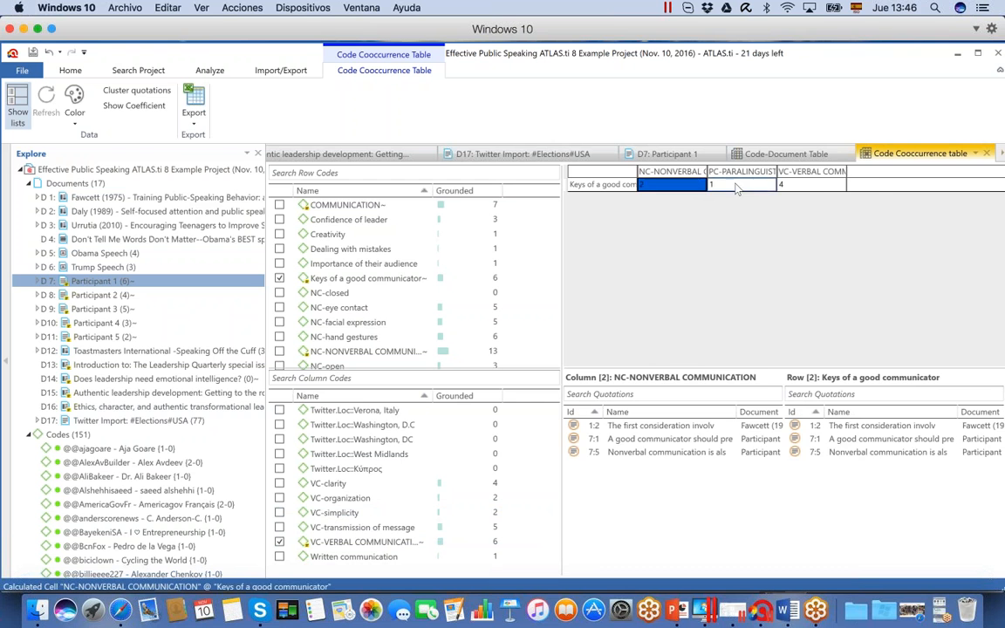
{"action": "left_click", "coordinate": [738, 186]}
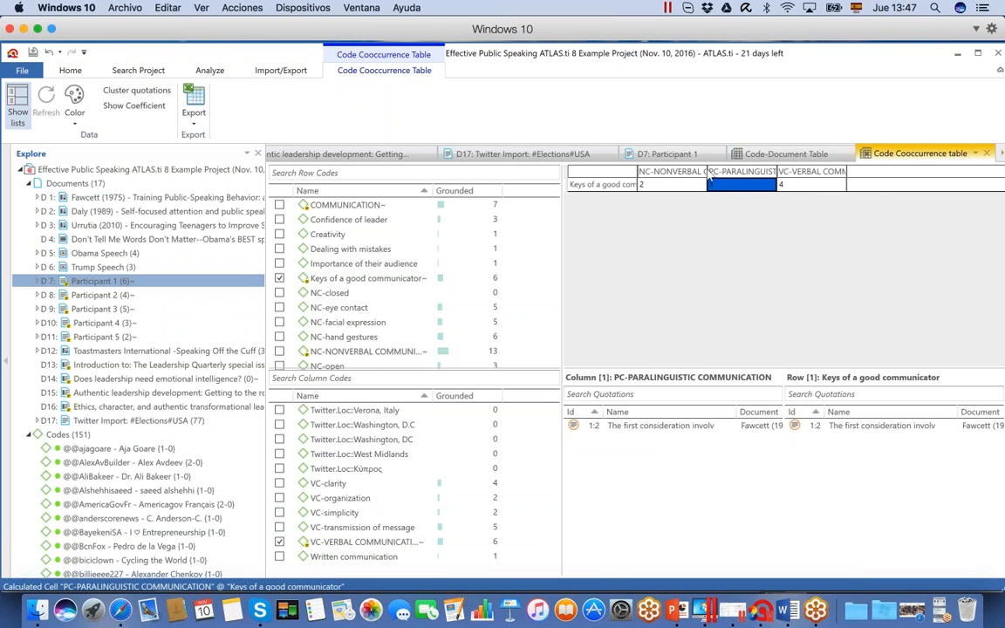
{"action": "left_click_drag", "start_coordinate": [708, 174], "coordinate": [737, 169]}
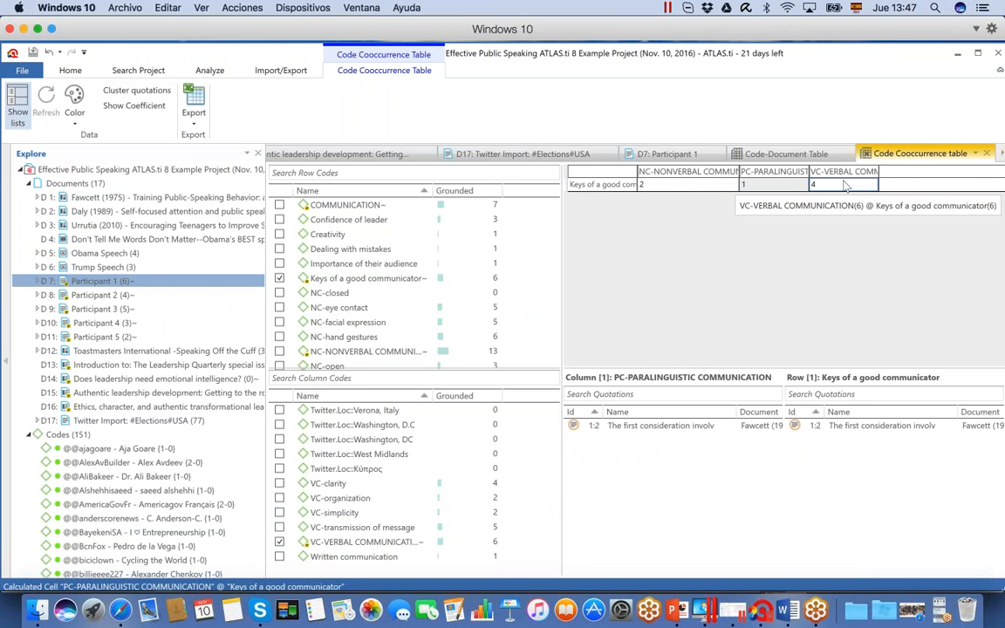
{"action": "left_click", "coordinate": [844, 186]}
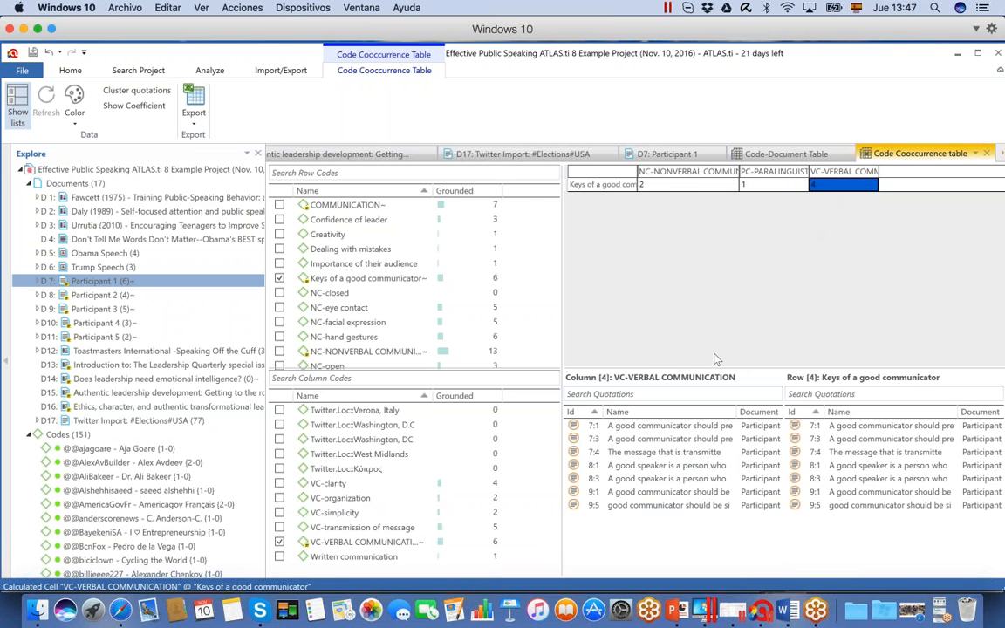
{"action": "left_click", "coordinate": [682, 467]}
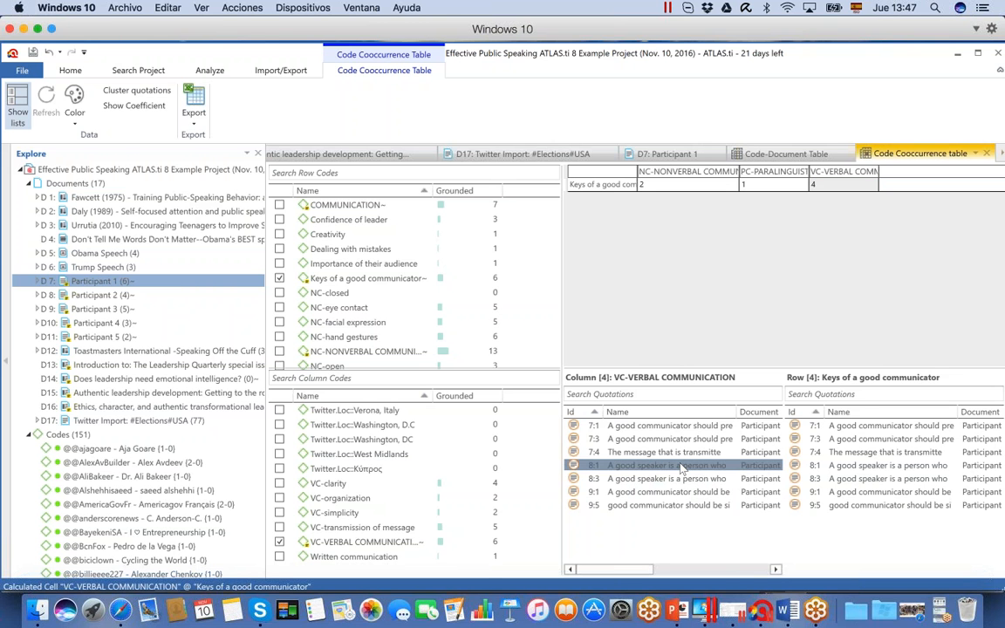
{"action": "double_click", "coordinate": [682, 467]}
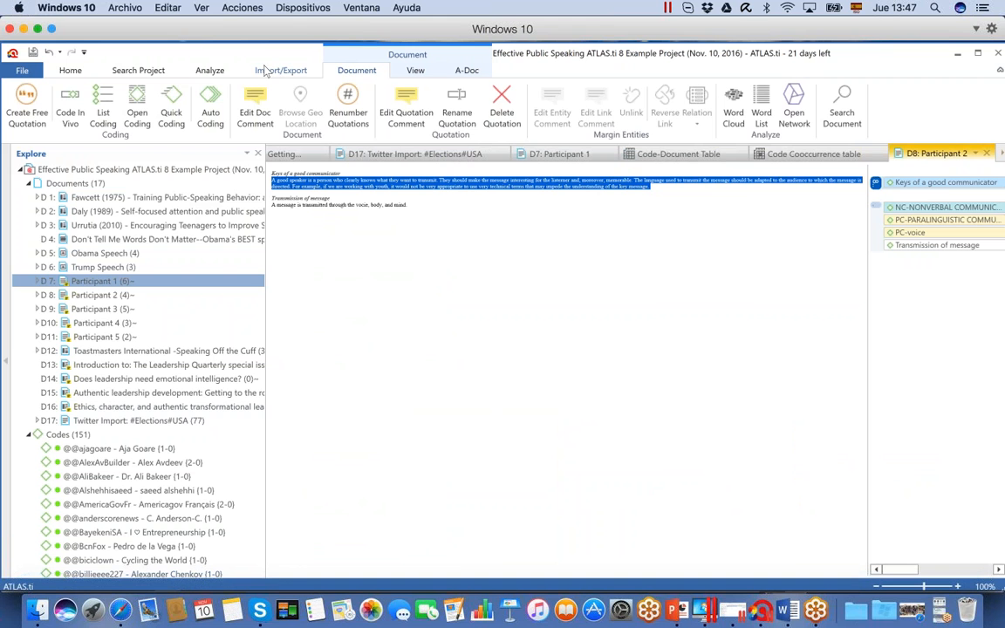
Open another code cooccurrence table and return to the one already filled with codes
{"action": "left_click", "coordinate": [210, 72]}
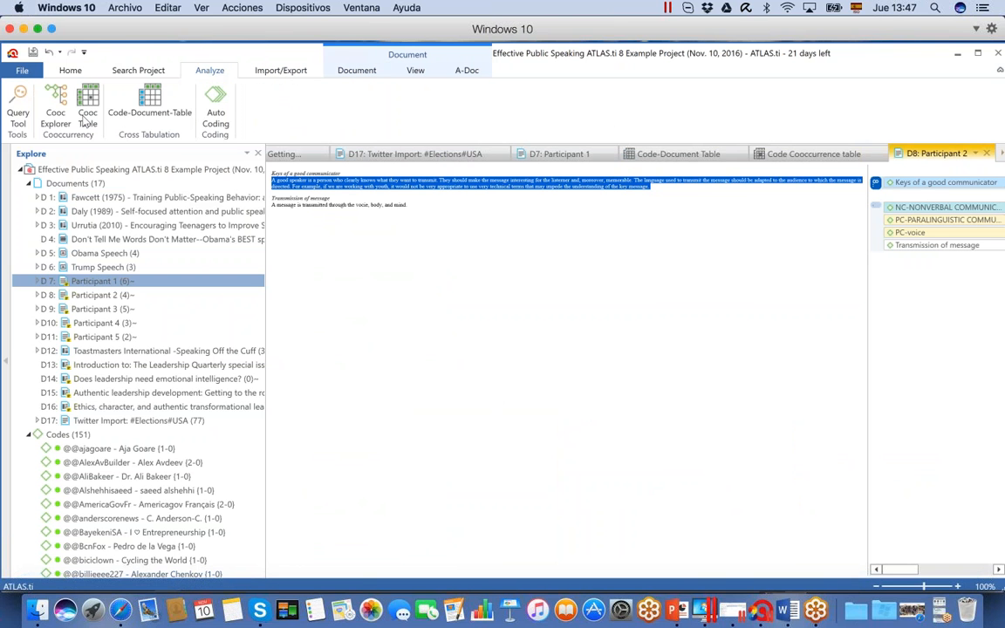
{"action": "left_click", "coordinate": [85, 119]}
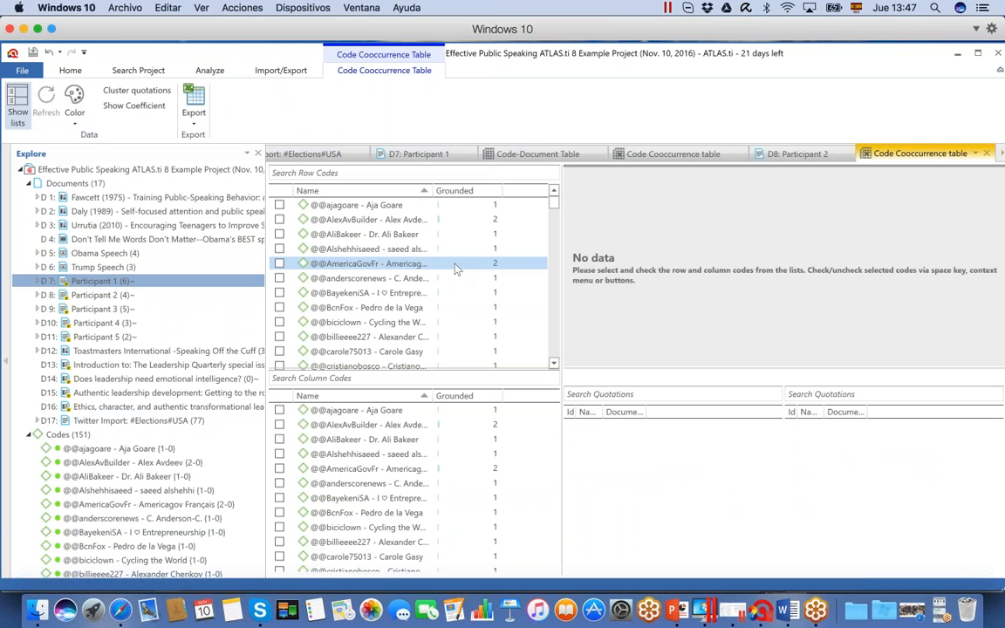
{"action": "left_click", "coordinate": [689, 155]}
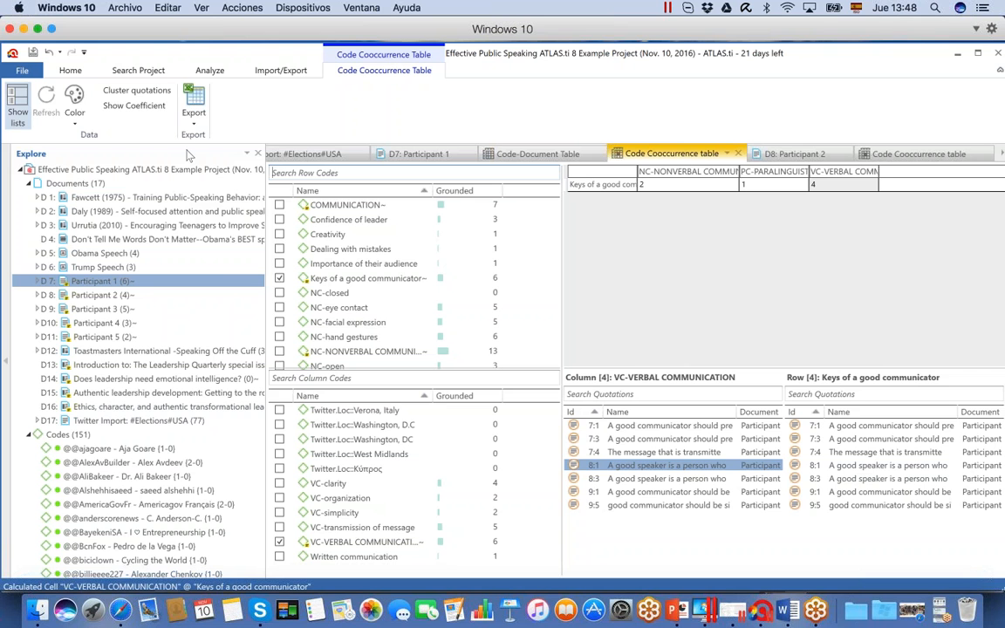
Build a Query Tool query combining Keys of a good communicator and NC-NONVERBAL COMMUNICATION with the AND operator
{"action": "left_click", "coordinate": [213, 70]}
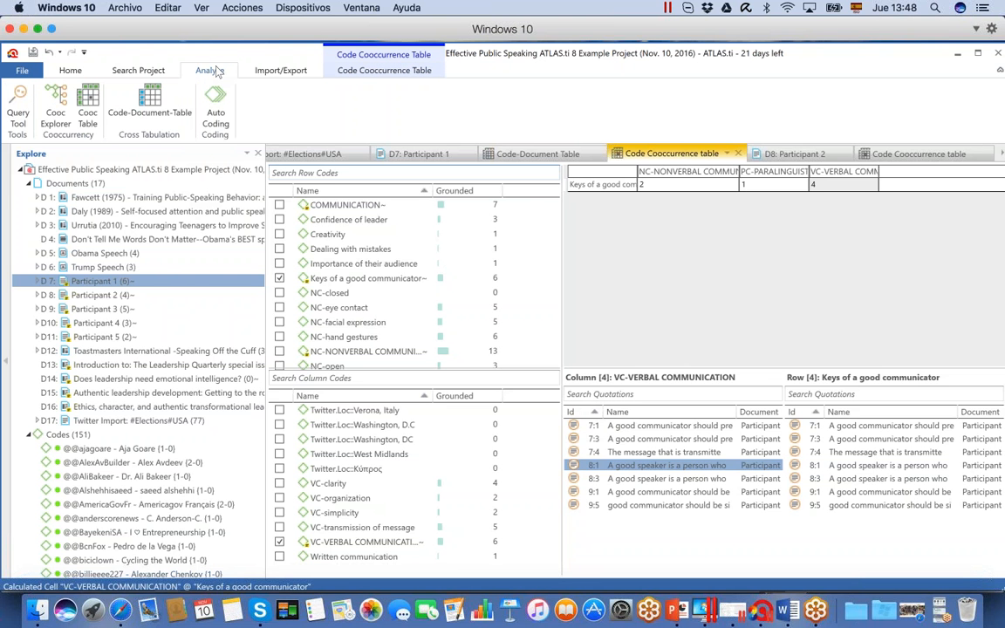
{"action": "left_click", "coordinate": [12, 115]}
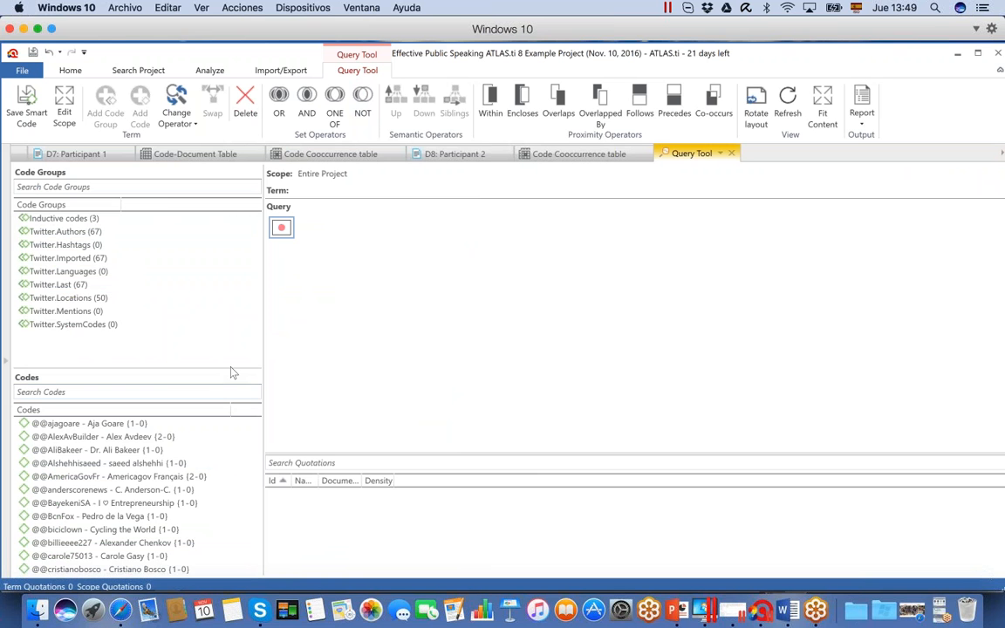
{"action": "left_click_drag", "start_coordinate": [233, 372], "coordinate": [229, 244]}
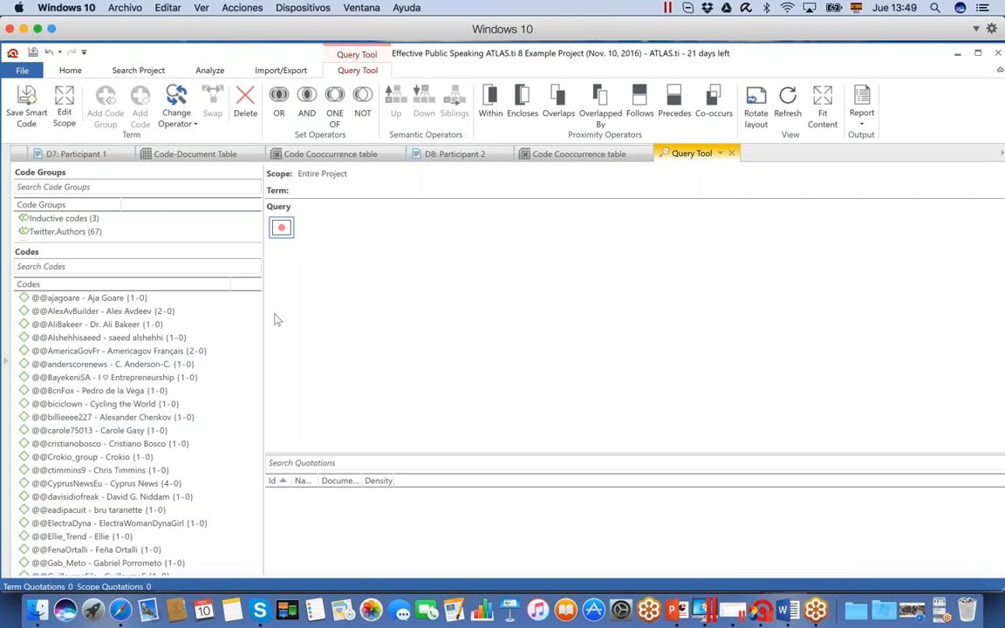
{"action": "left_click_drag", "start_coordinate": [254, 306], "coordinate": [251, 438]}
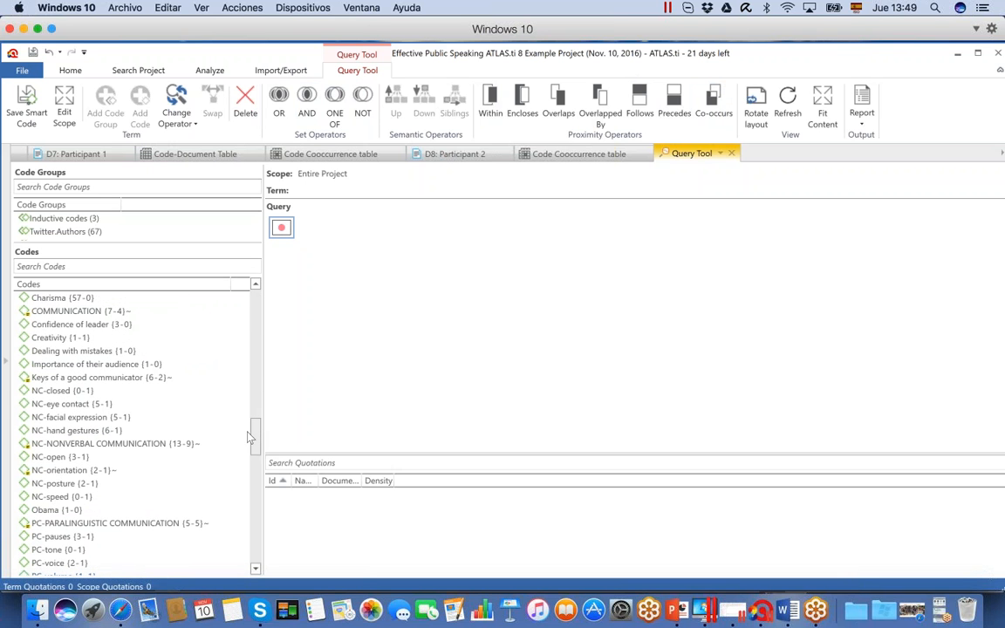
{"action": "double_click", "coordinate": [146, 378]}
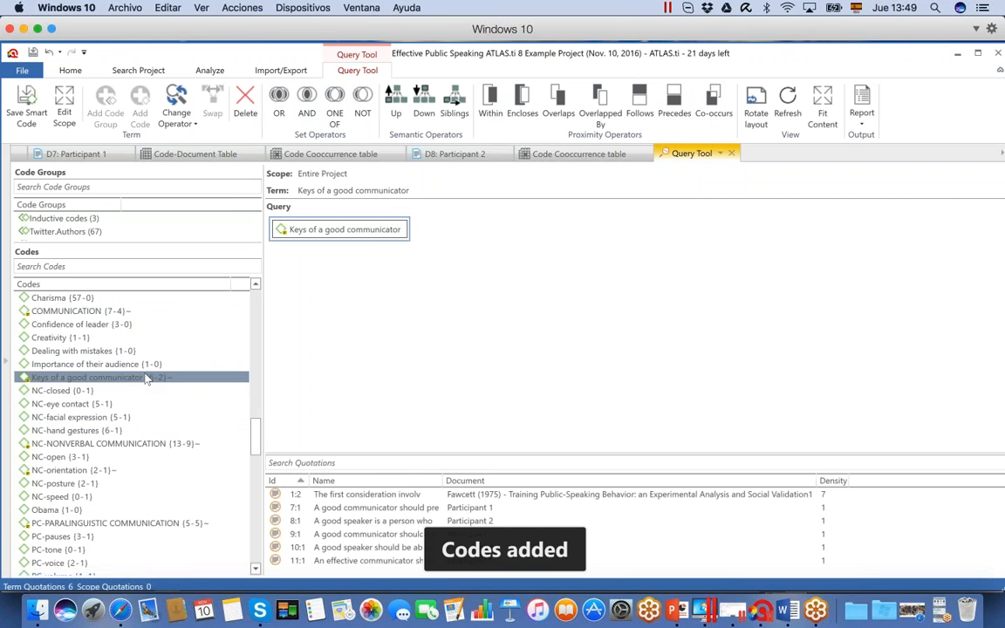
{"action": "left_click", "coordinate": [307, 103]}
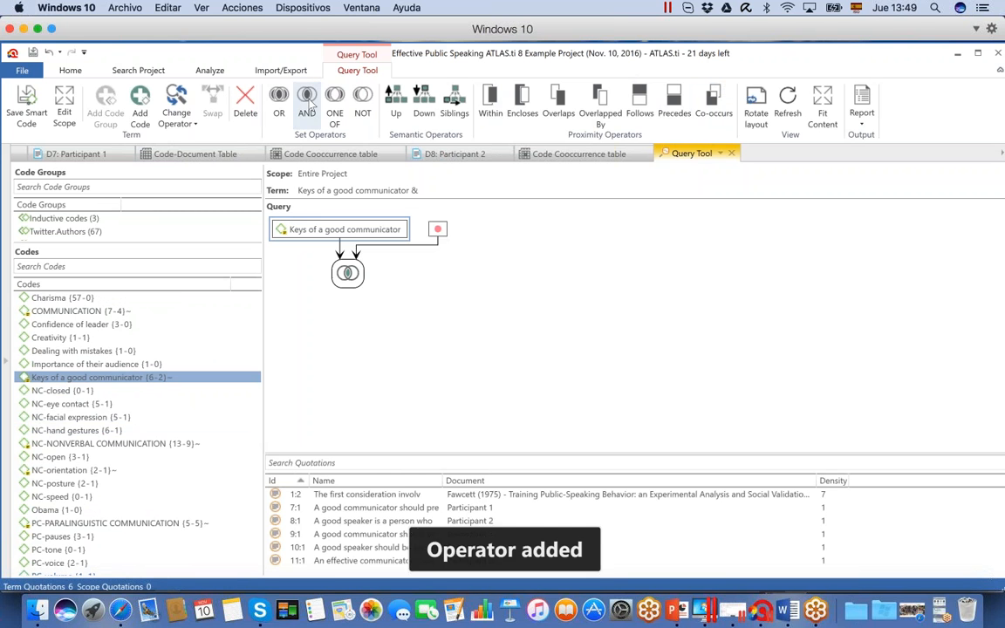
{"action": "double_click", "coordinate": [150, 447]}
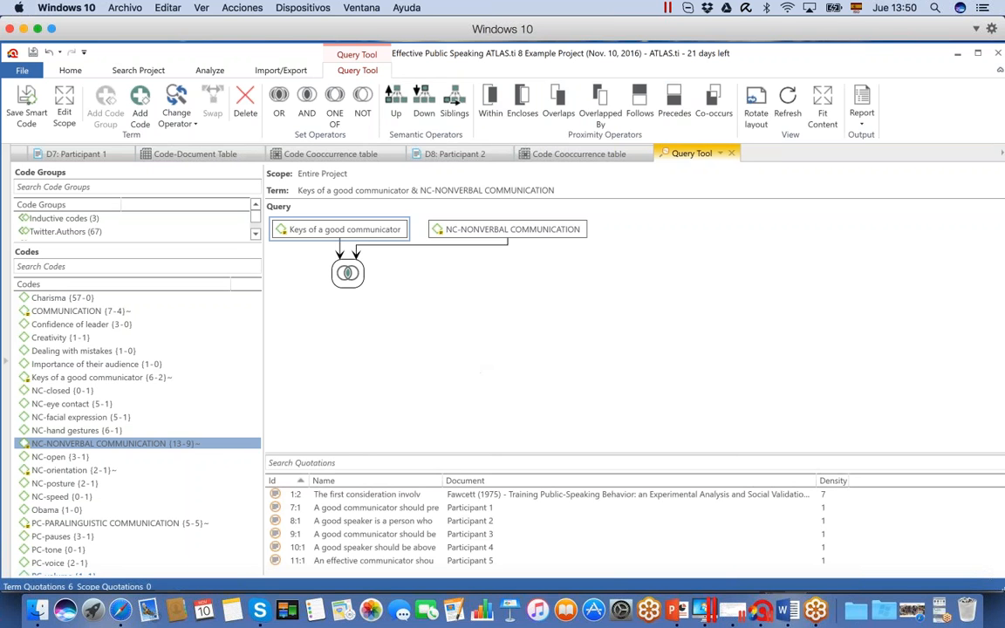
View the project's documents and document groups in the Document Manager, and close it
{"action": "left_click", "coordinate": [70, 70]}
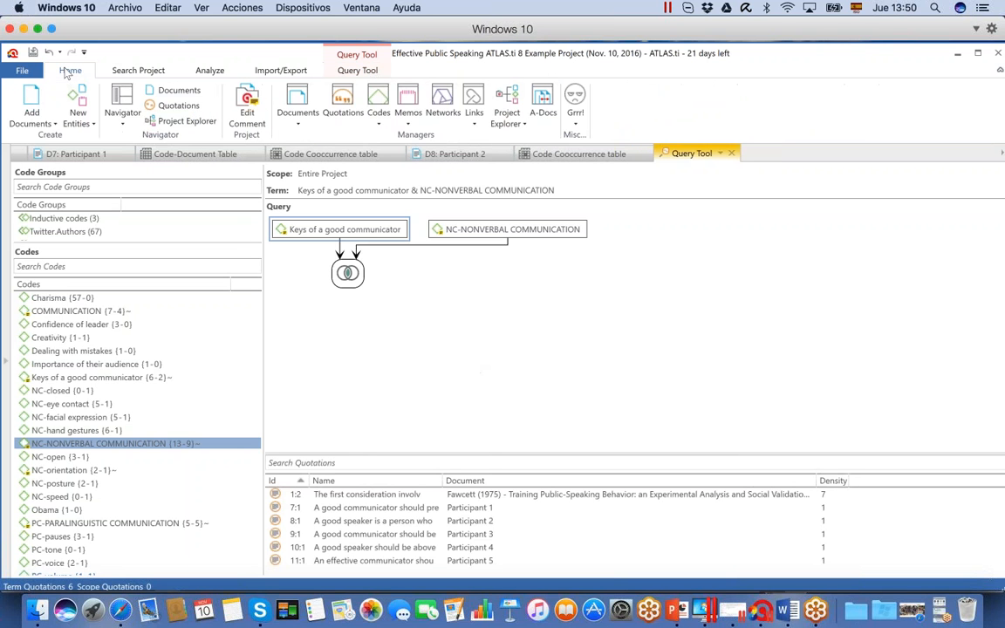
{"action": "left_click", "coordinate": [298, 101]}
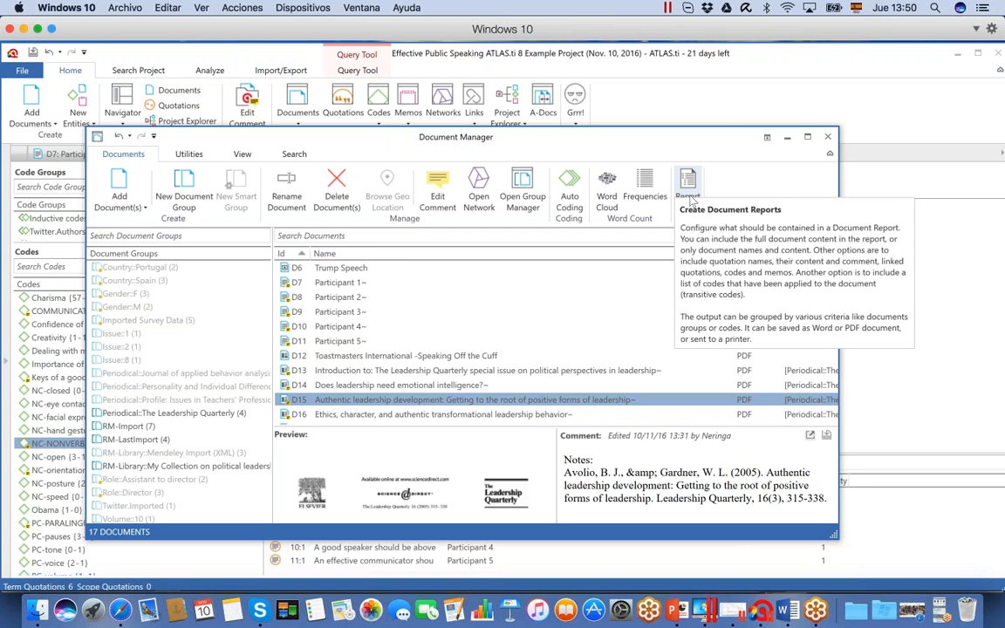
{"action": "left_click", "coordinate": [827, 136]}
Open the Code Manager, widen its window and open the report settings for the list of codes
{"action": "left_click", "coordinate": [383, 114]}
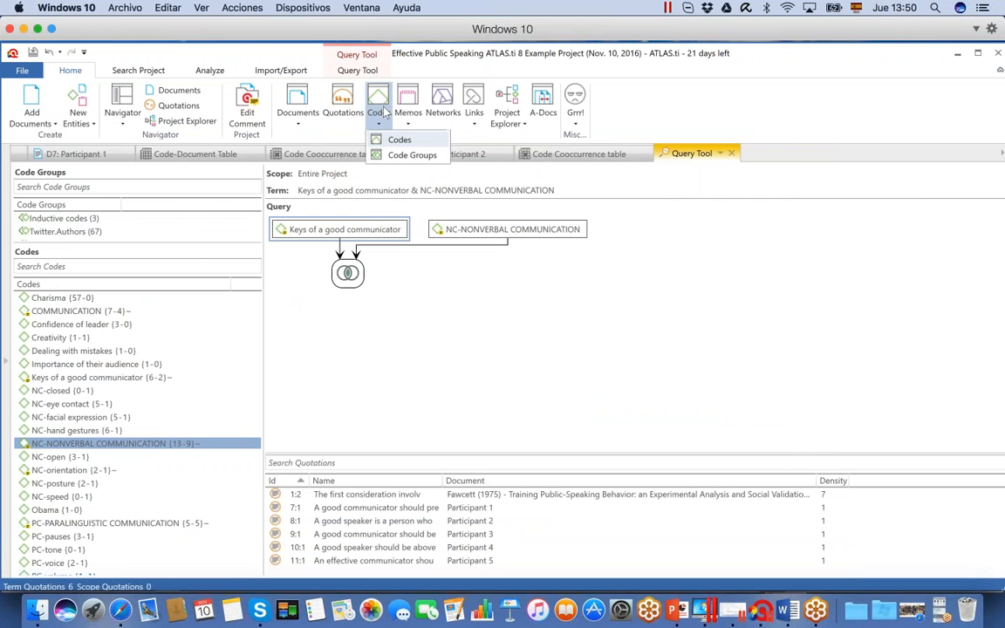
{"action": "left_click", "coordinate": [381, 103]}
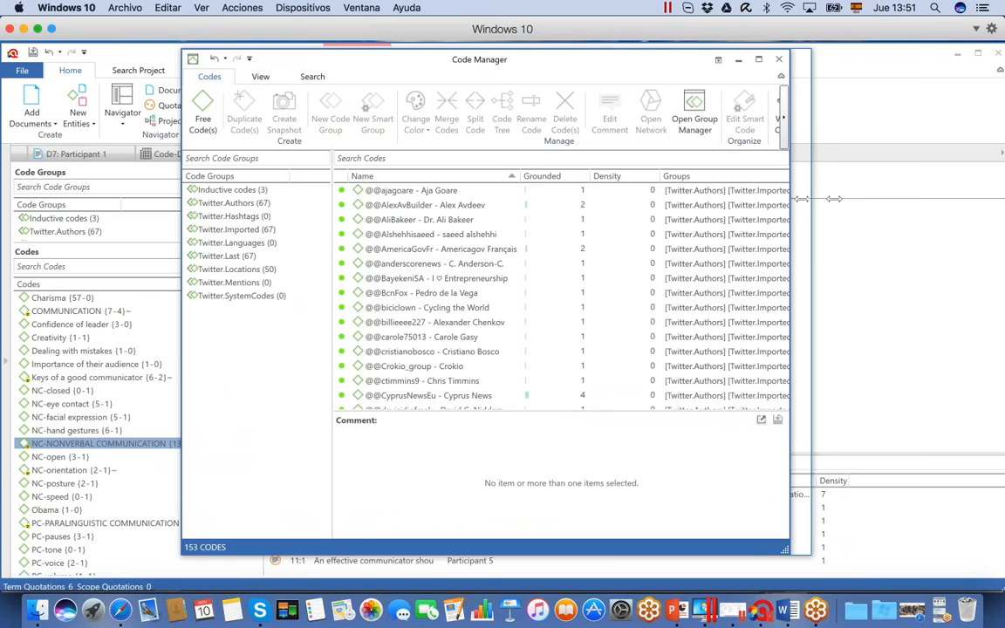
{"action": "left_click_drag", "start_coordinate": [792, 205], "coordinate": [964, 205]}
{"action": "left_click", "coordinate": [874, 119]}
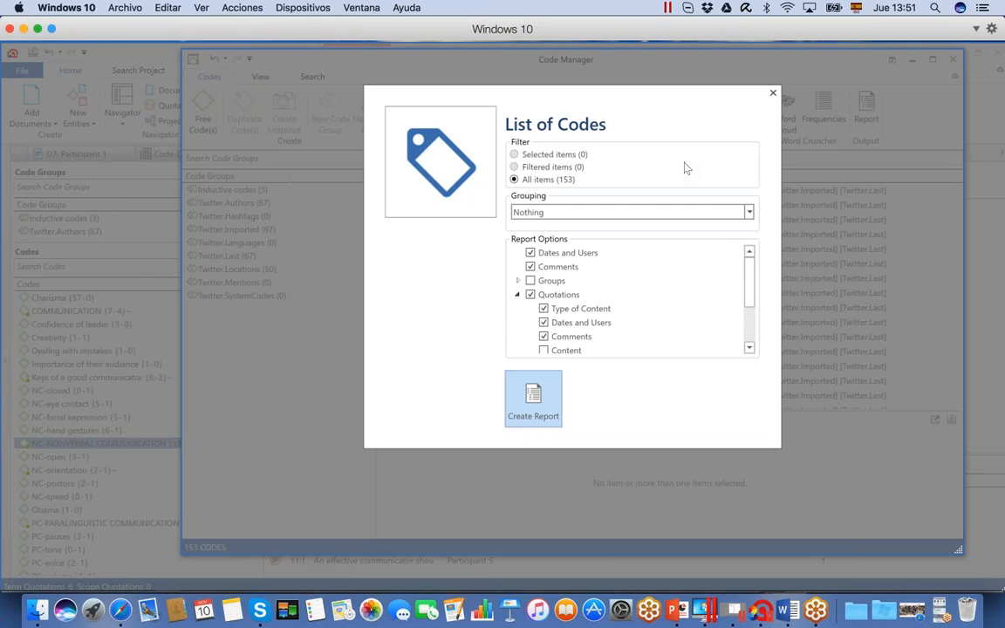
Check the grouping choices and include the quotations' content and codes in the code report
{"action": "left_click", "coordinate": [748, 213]}
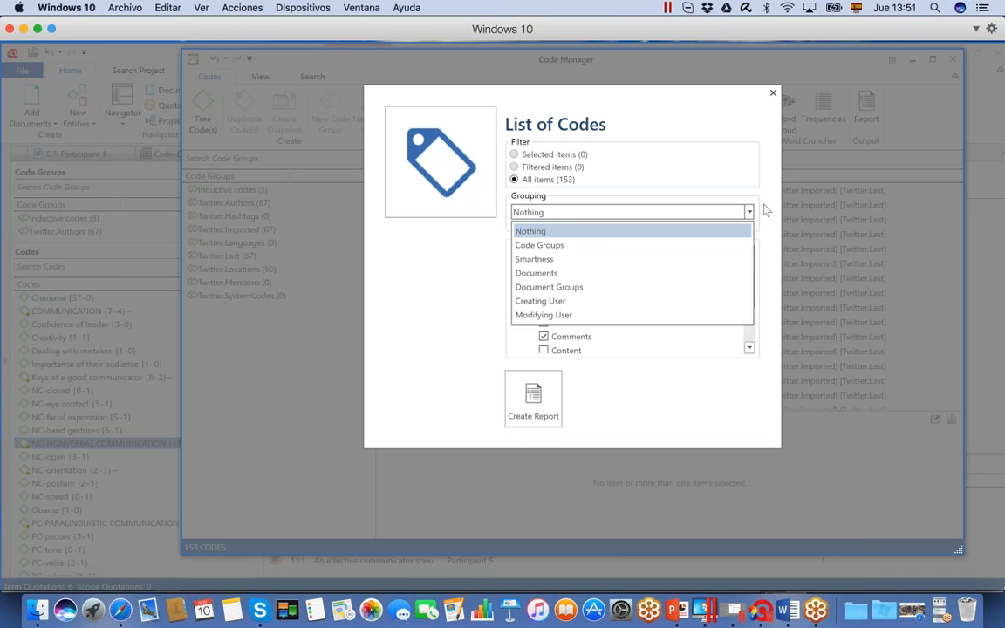
{"action": "left_click", "coordinate": [764, 210]}
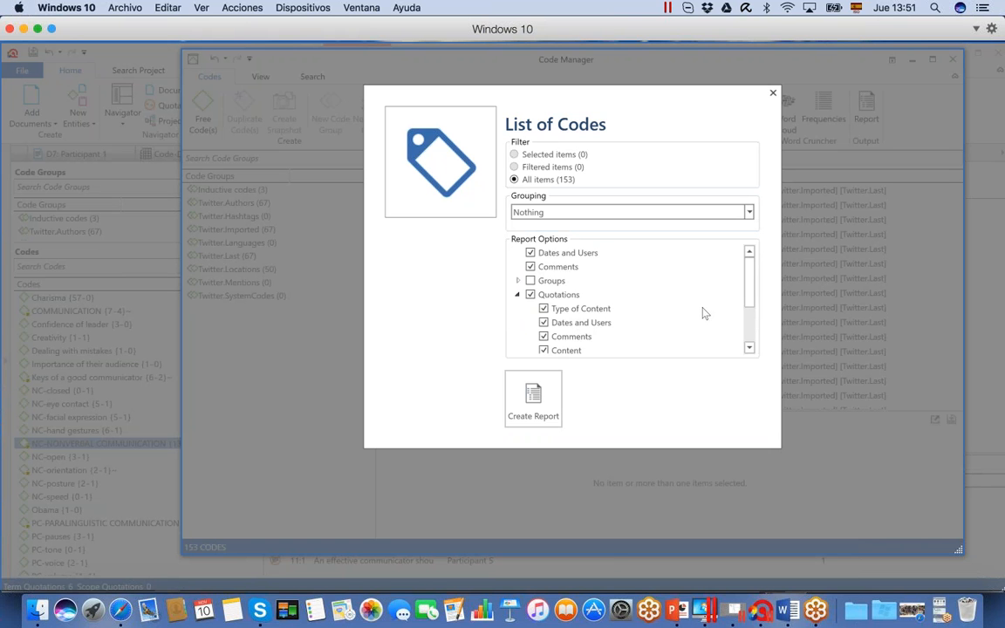
{"action": "scroll", "coordinate": [749, 305], "scroll_direction": "down", "scroll_amount": 1}
{"action": "scroll", "coordinate": [749, 306], "scroll_direction": "down", "scroll_amount": 3}
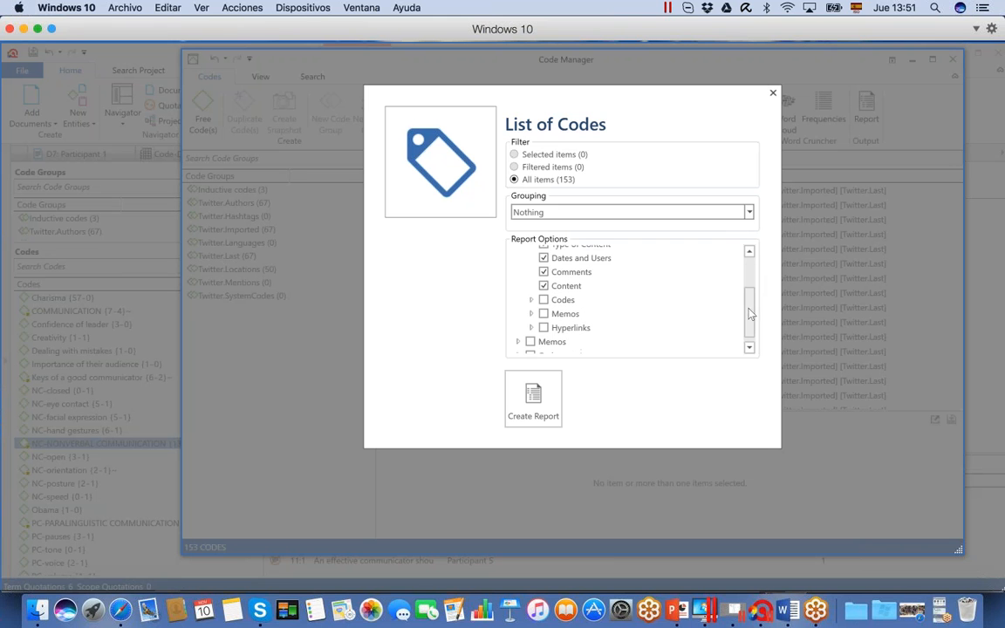
{"action": "left_click", "coordinate": [544, 300]}
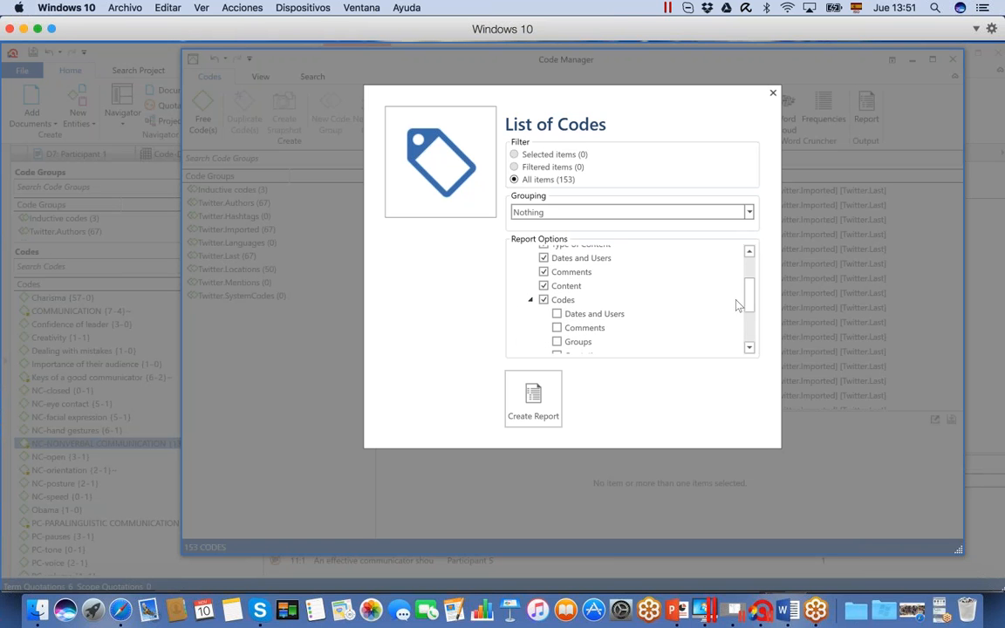
Create the report for all codes with the chosen options and maximize the report window
{"action": "scroll", "coordinate": [753, 341], "scroll_direction": "down", "scroll_amount": 5}
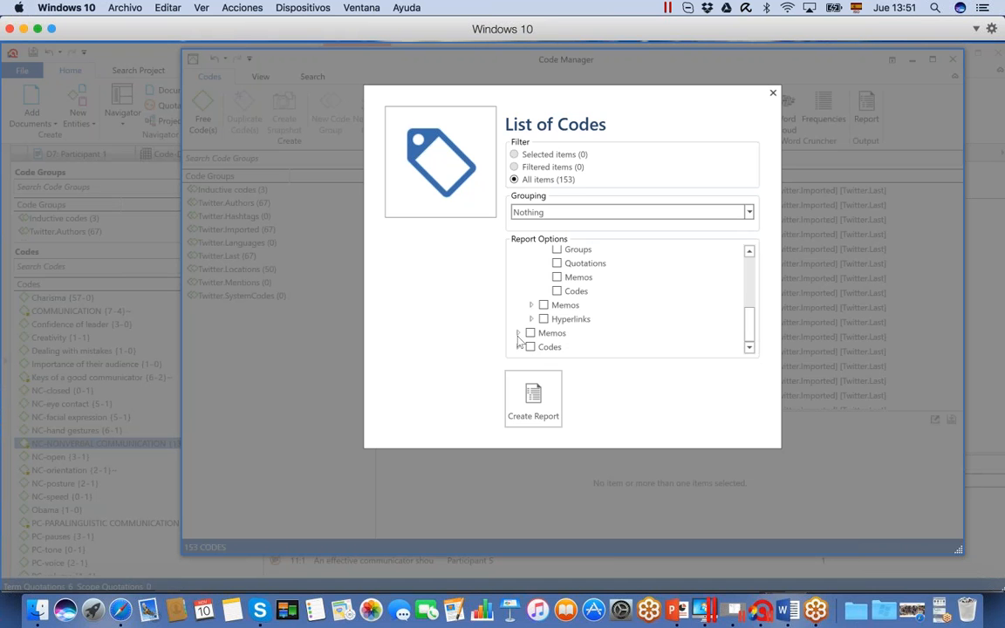
{"action": "left_click", "coordinate": [535, 394]}
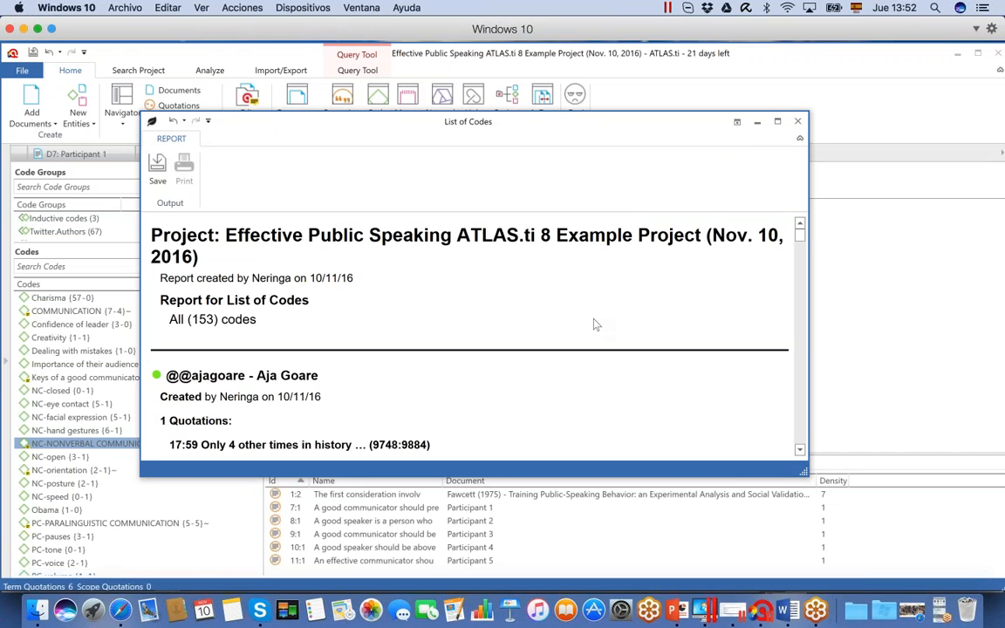
{"action": "left_click", "coordinate": [777, 123]}
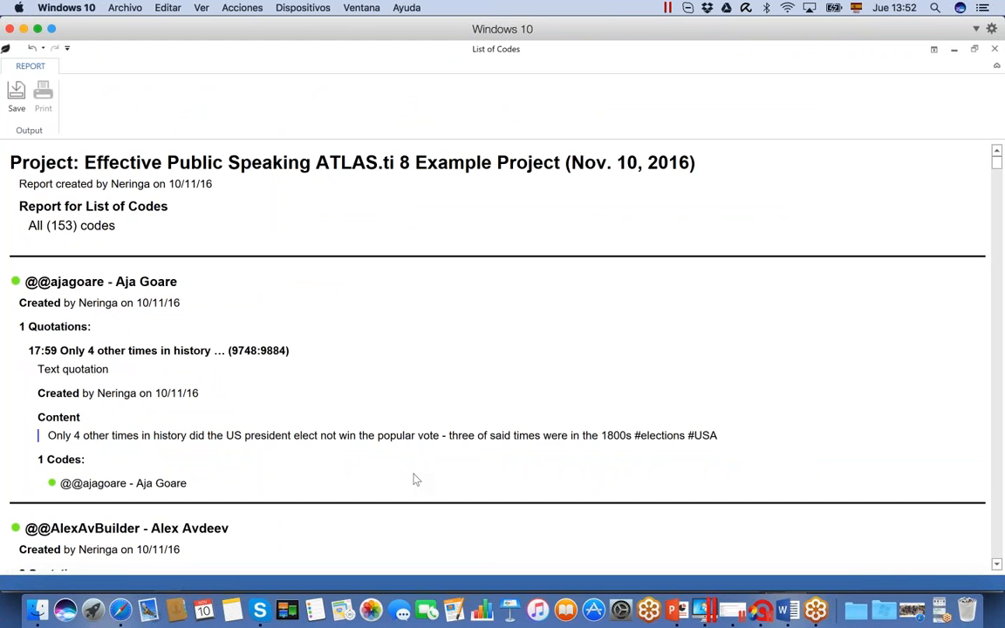
Look through the List of Codes report and close it
{"action": "scroll", "coordinate": [444, 451], "scroll_direction": "down", "scroll_amount": 10}
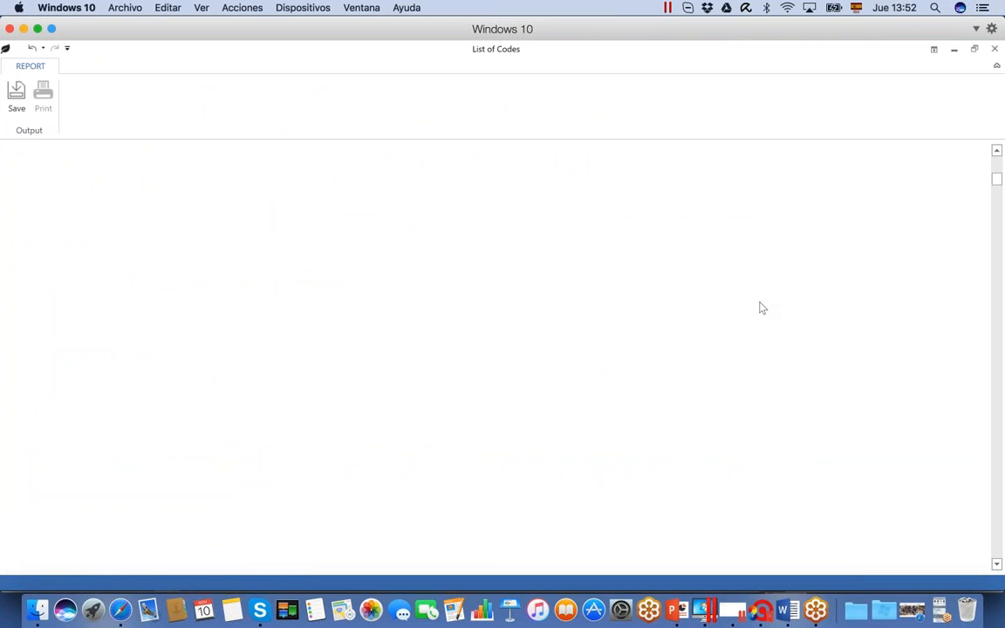
{"action": "left_click_drag", "start_coordinate": [996, 179], "coordinate": [980, 128]}
{"action": "left_click", "coordinate": [995, 50]}
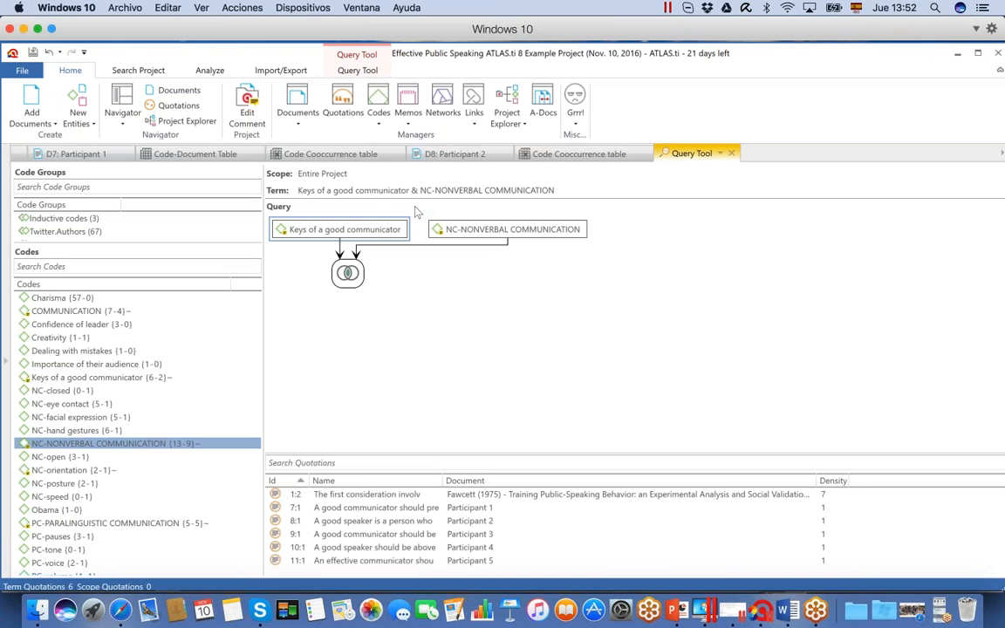
Open the Memo Manager, widen its window and open the report settings for the list of memos
{"action": "left_click", "coordinate": [408, 103]}
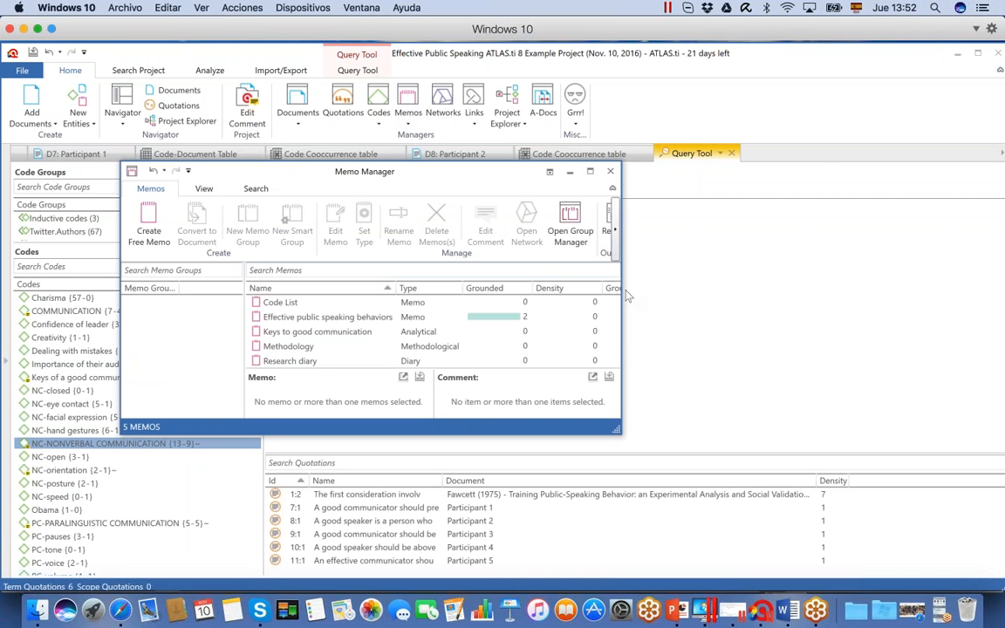
{"action": "left_click_drag", "start_coordinate": [627, 297], "coordinate": [842, 288]}
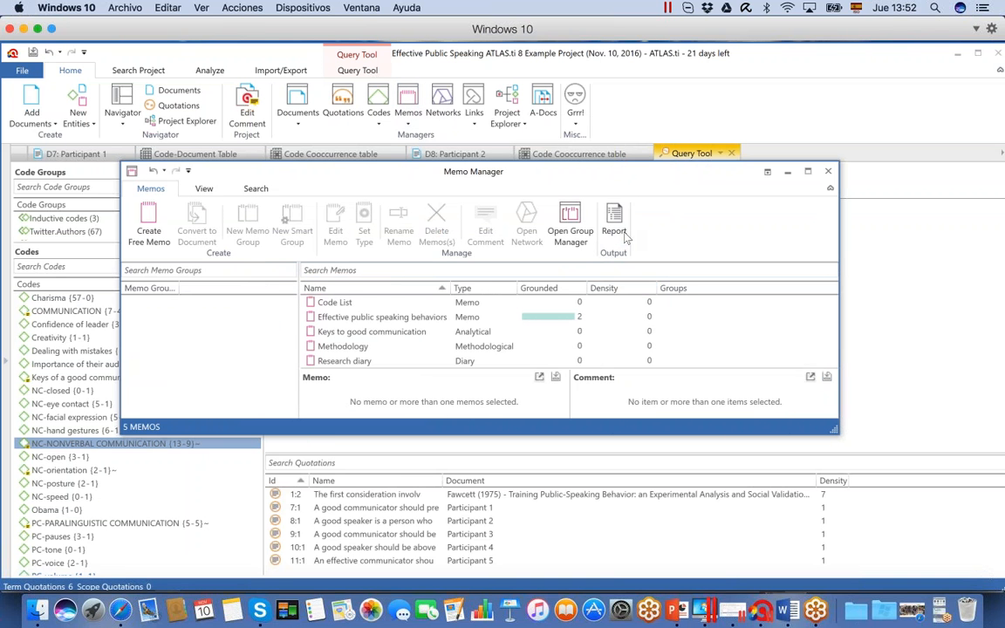
{"action": "left_click", "coordinate": [614, 229]}
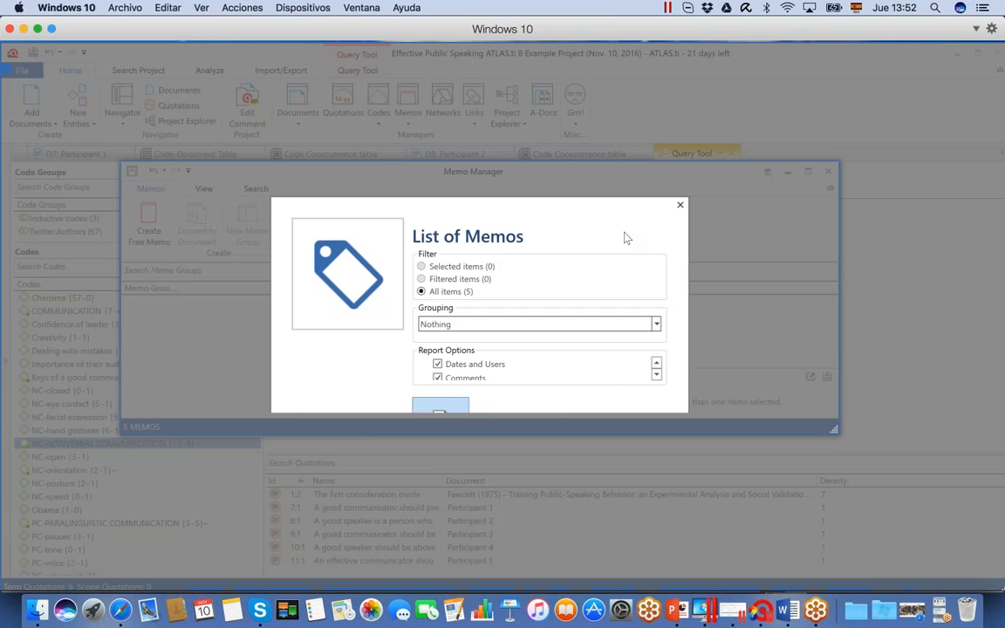
Check the report options, create the report for all memos without grouping, and close it
{"action": "left_click", "coordinate": [656, 375]}
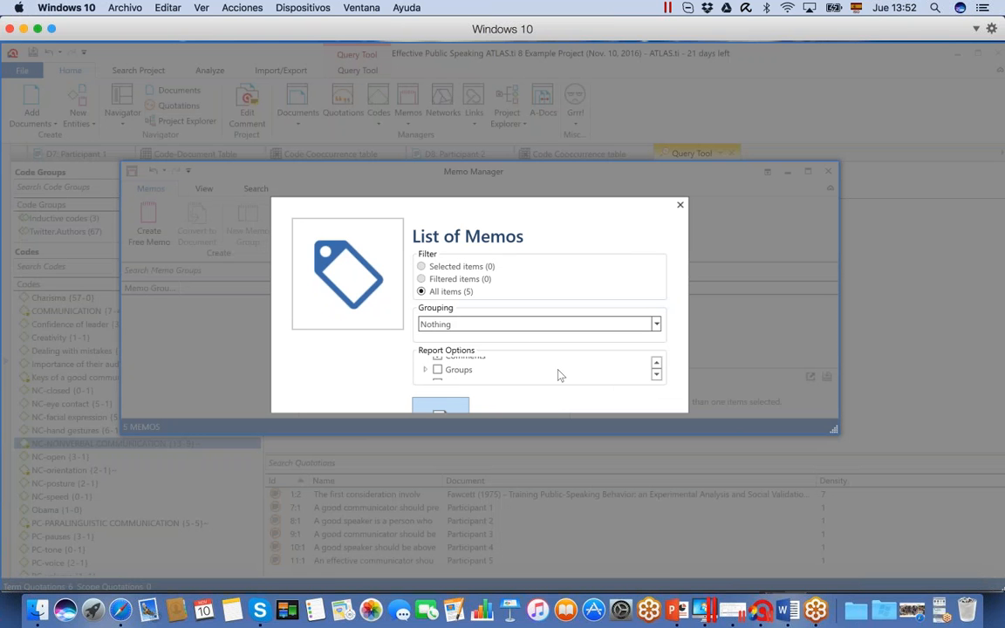
{"action": "left_click", "coordinate": [452, 410]}
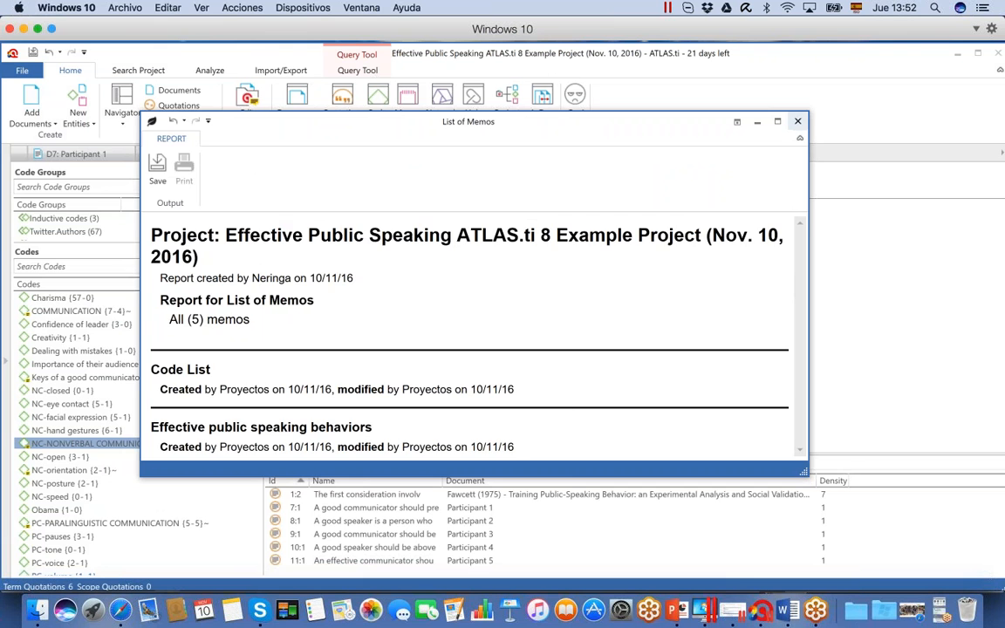
{"action": "left_click", "coordinate": [798, 121]}
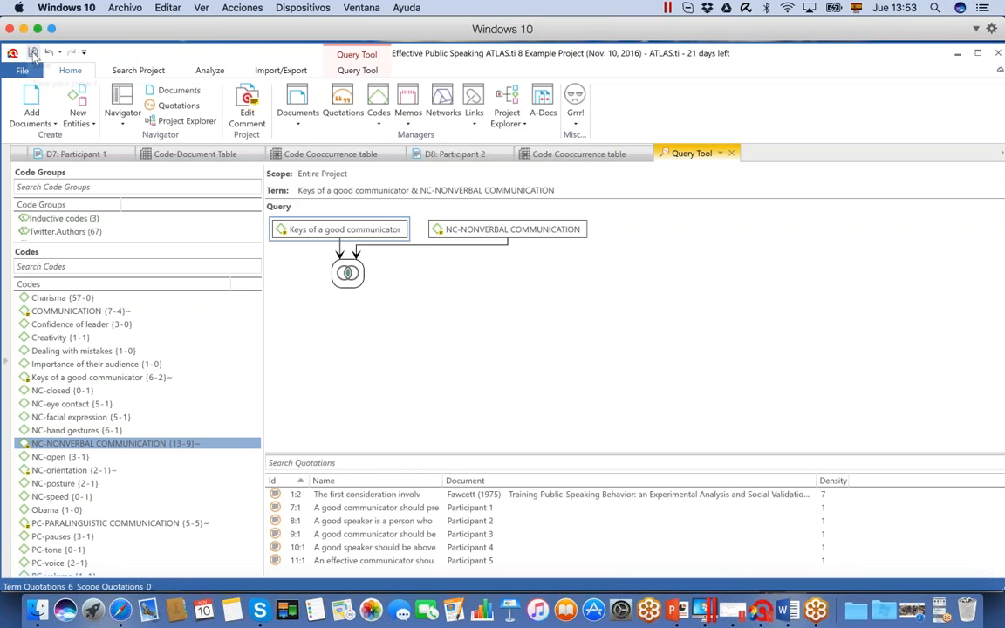
Save the project and undo the Query Tool query, removing both codes and the AND operator
{"action": "left_click", "coordinate": [33, 53]}
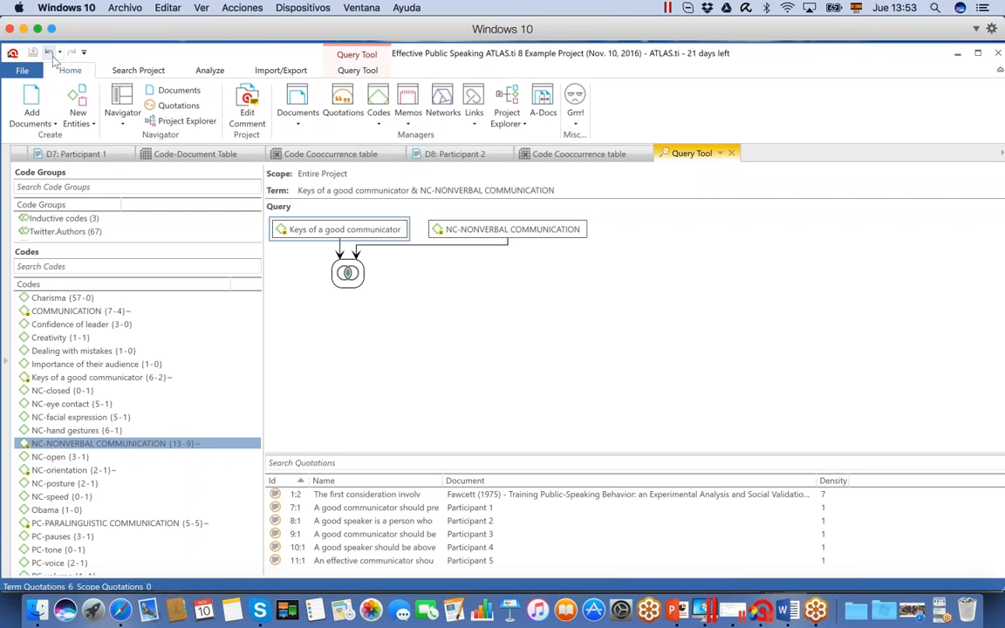
{"action": "left_click", "coordinate": [50, 53]}
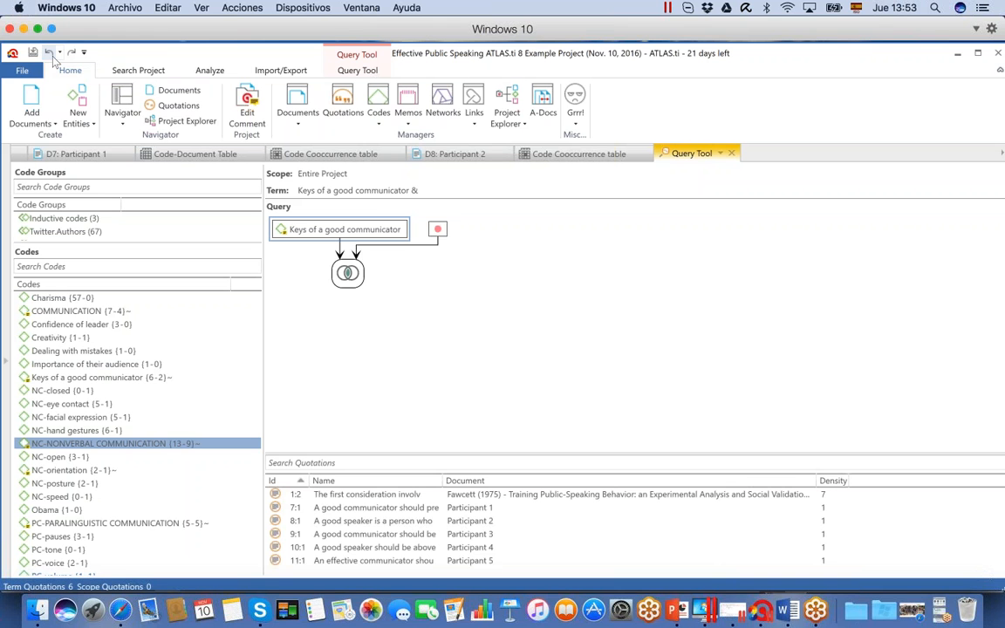
{"action": "left_click", "coordinate": [49, 54]}
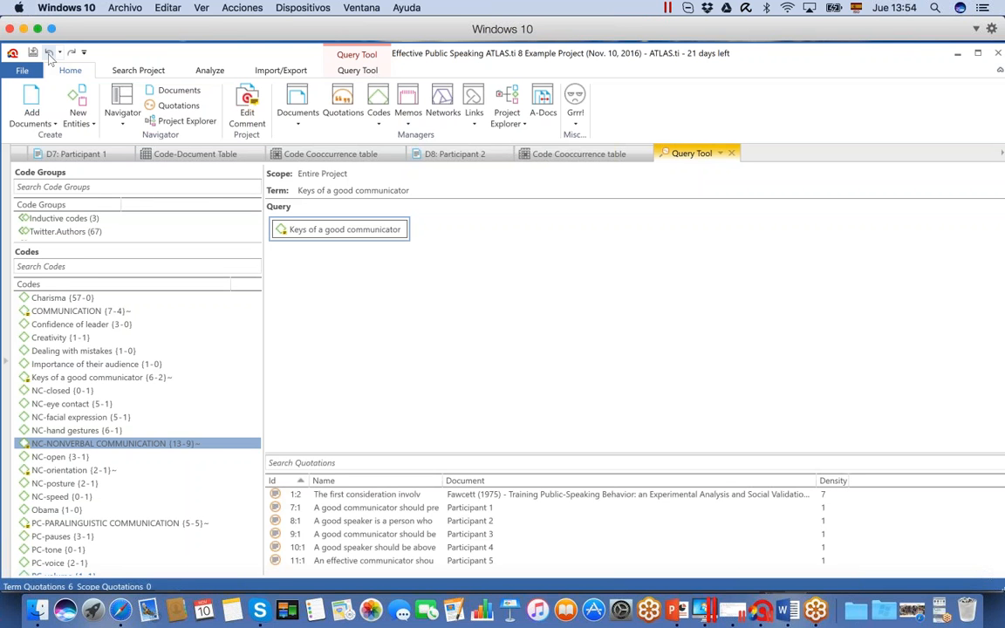
{"action": "left_click", "coordinate": [48, 53]}
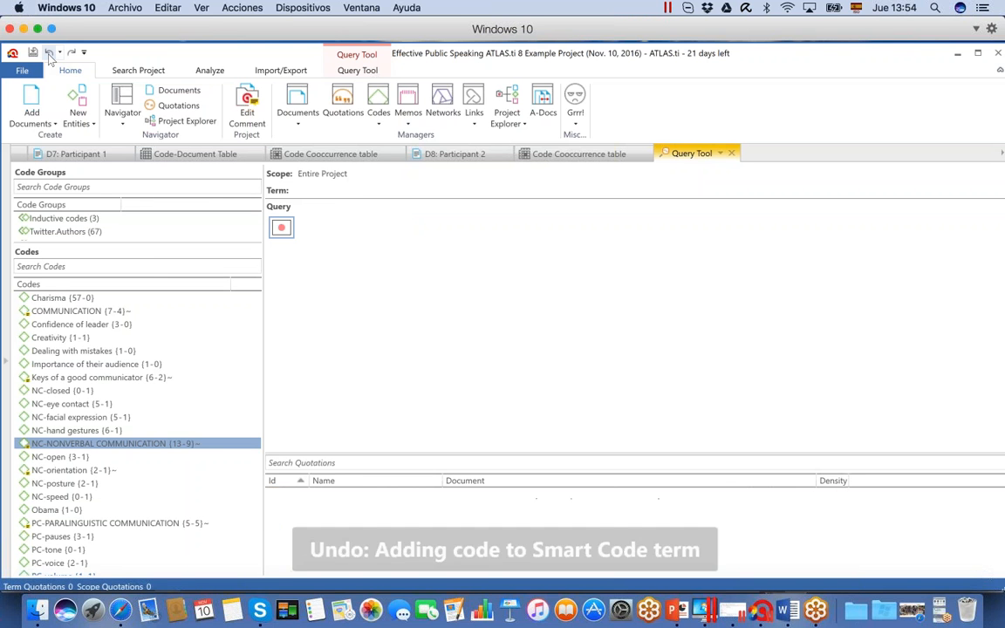
Undo further changes back through the creation of new codes and the hyperlink, and redo those two creations
{"action": "left_click", "coordinate": [49, 53]}
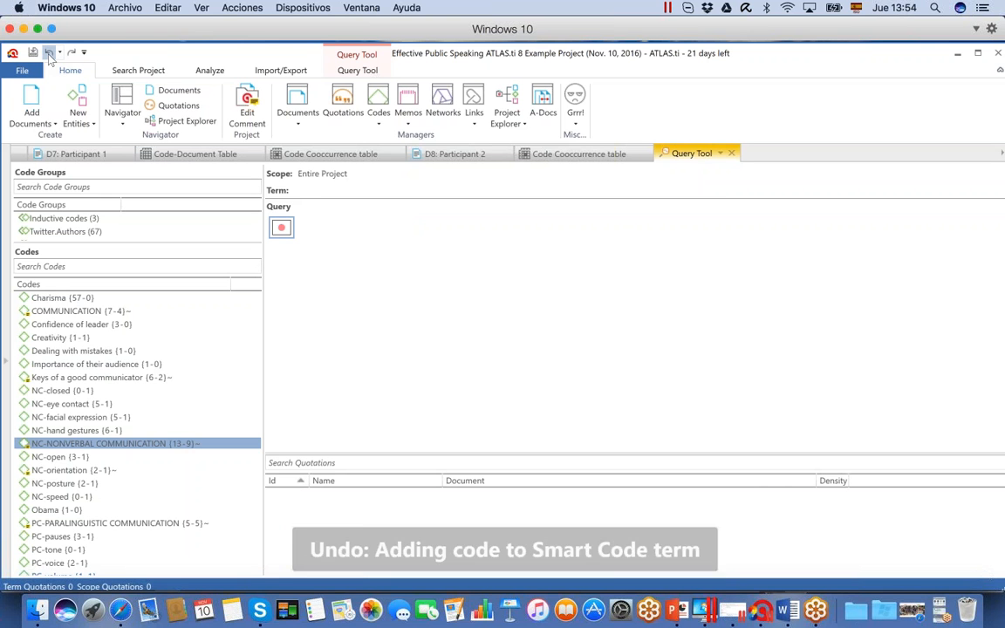
{"action": "left_click", "coordinate": [49, 53]}
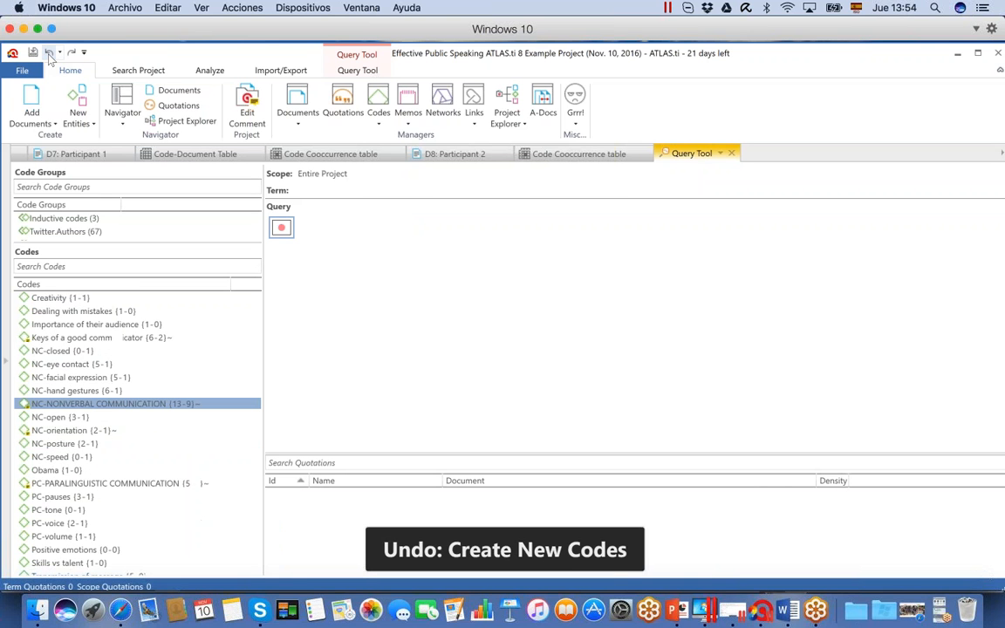
{"action": "left_click", "coordinate": [49, 54]}
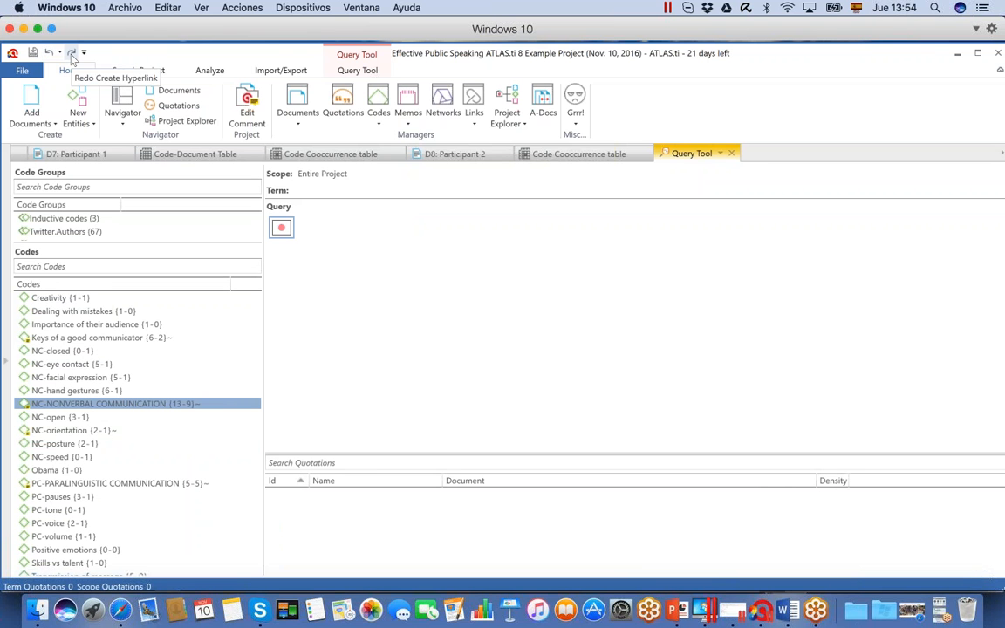
{"action": "left_click", "coordinate": [72, 54]}
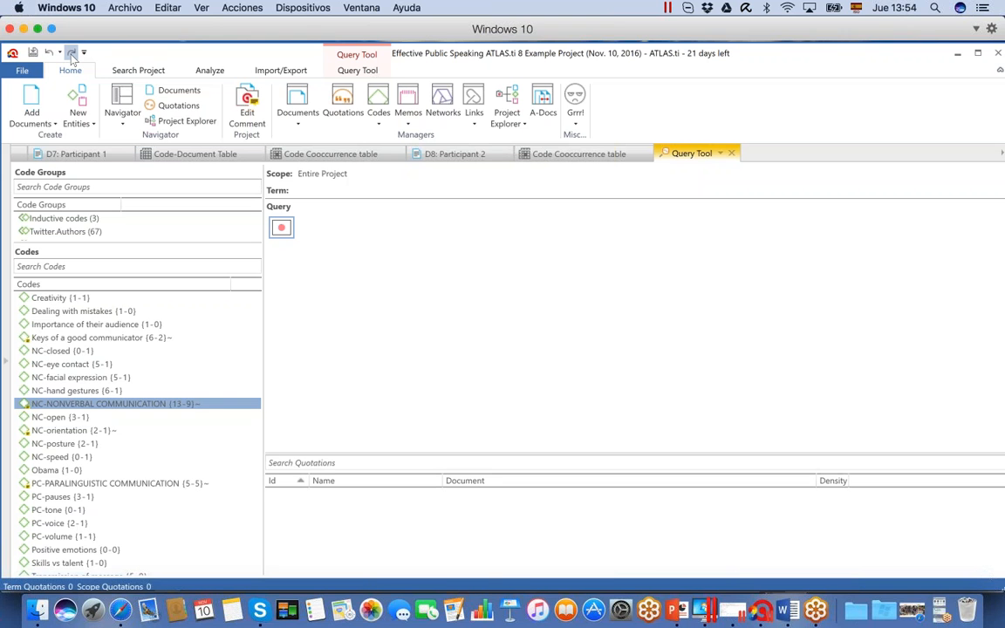
{"action": "left_click", "coordinate": [71, 54]}
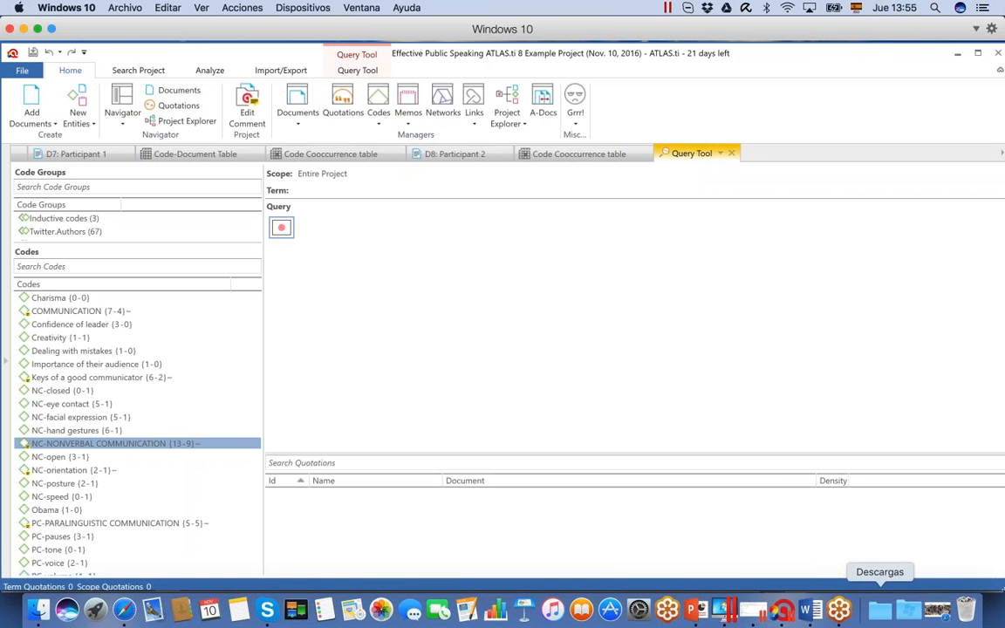
Switch to the ATLAS.ti 8 Overview presentation in PowerPoint and start the slide show from closing slide 11
{"action": "left_click", "coordinate": [698, 615]}
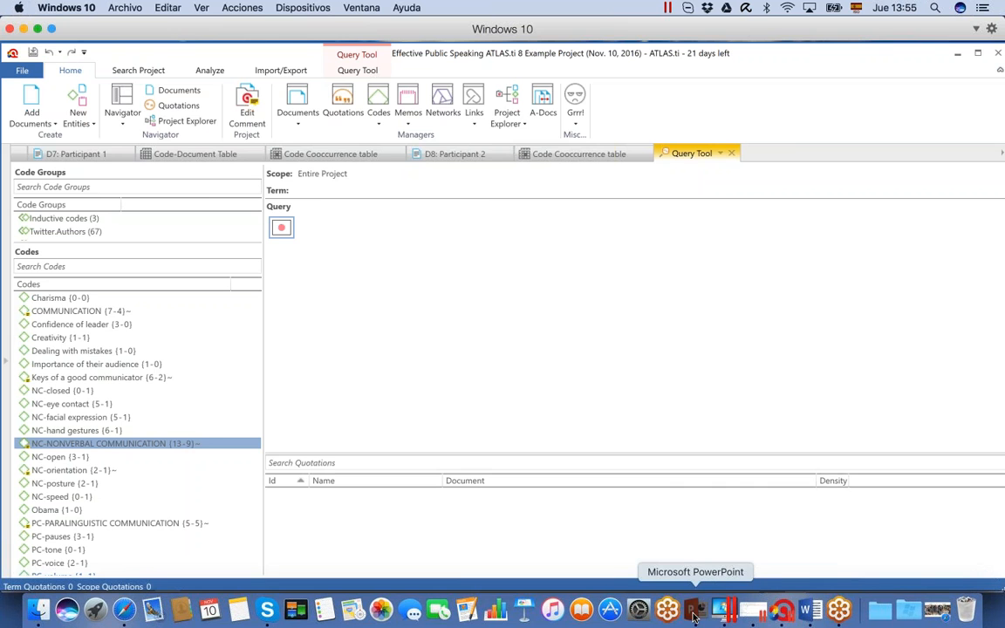
{"action": "key", "text": "Down"}
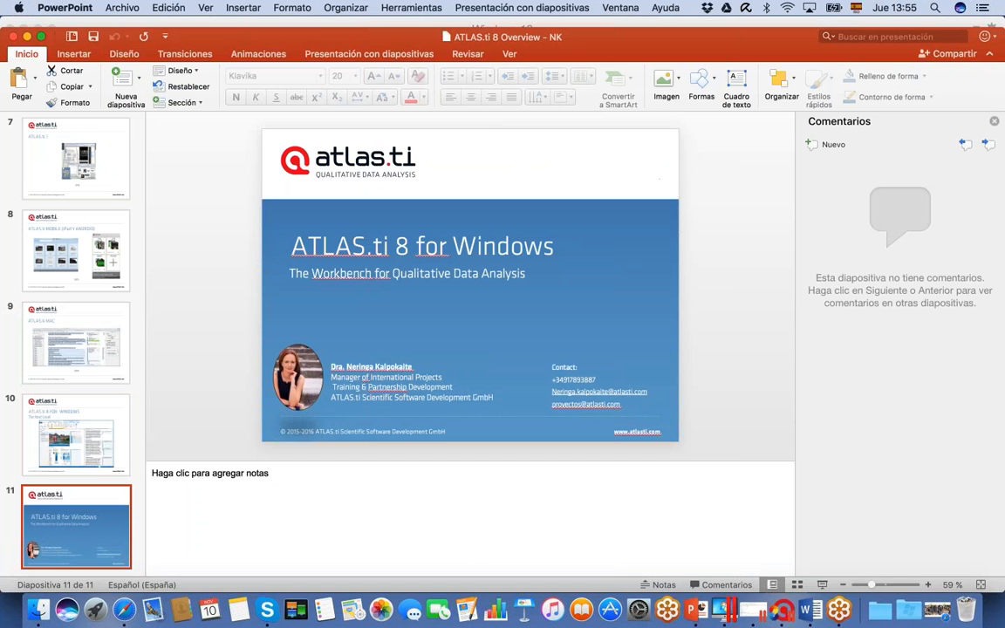
{"action": "left_click", "coordinate": [822, 585]}
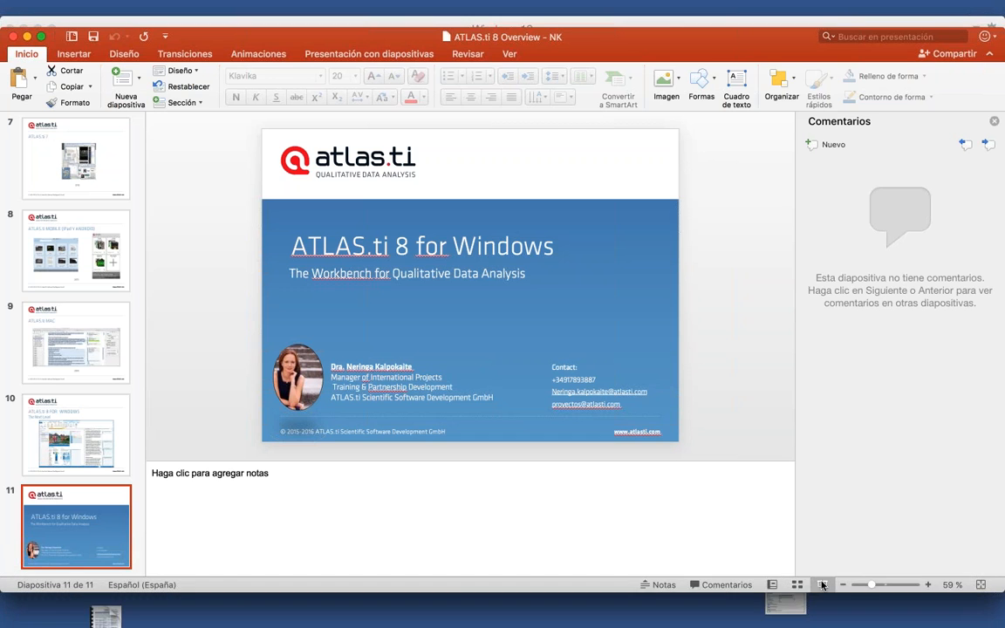